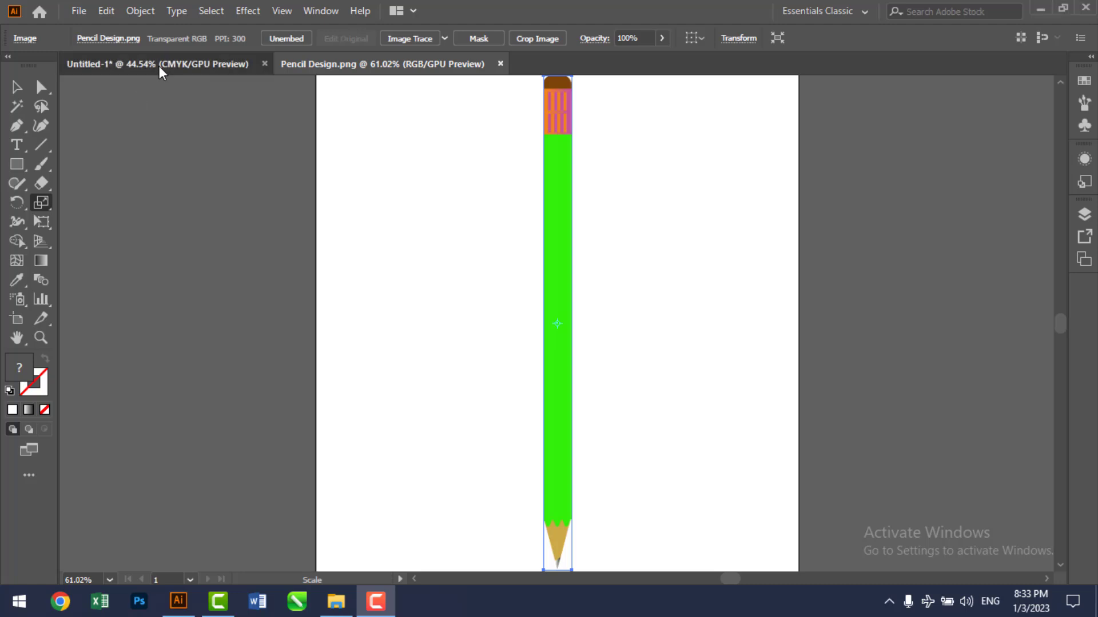
Draw a tall, narrow vertical rectangle on the blank artboard of the Untitled-1 document
left_click(159, 66)
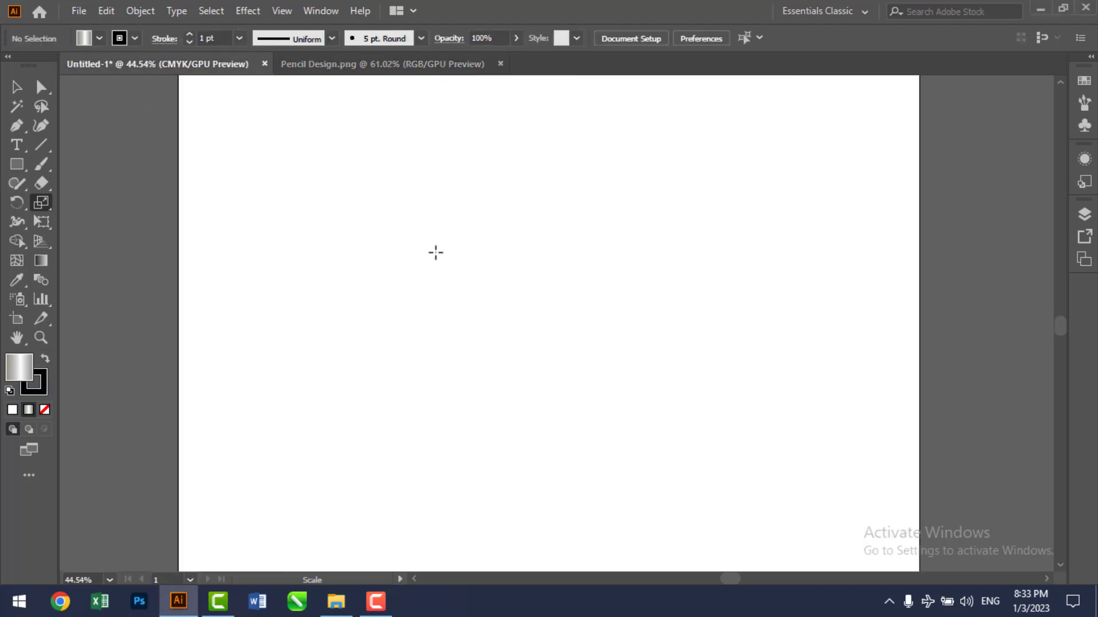
left_click(356, 67)
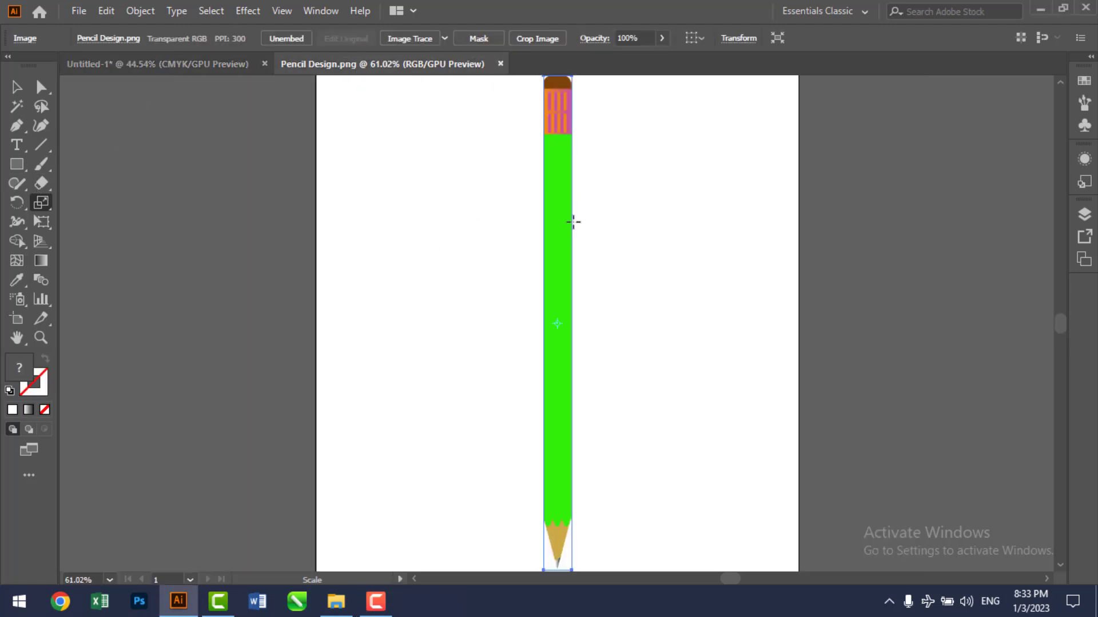
left_click(175, 62)
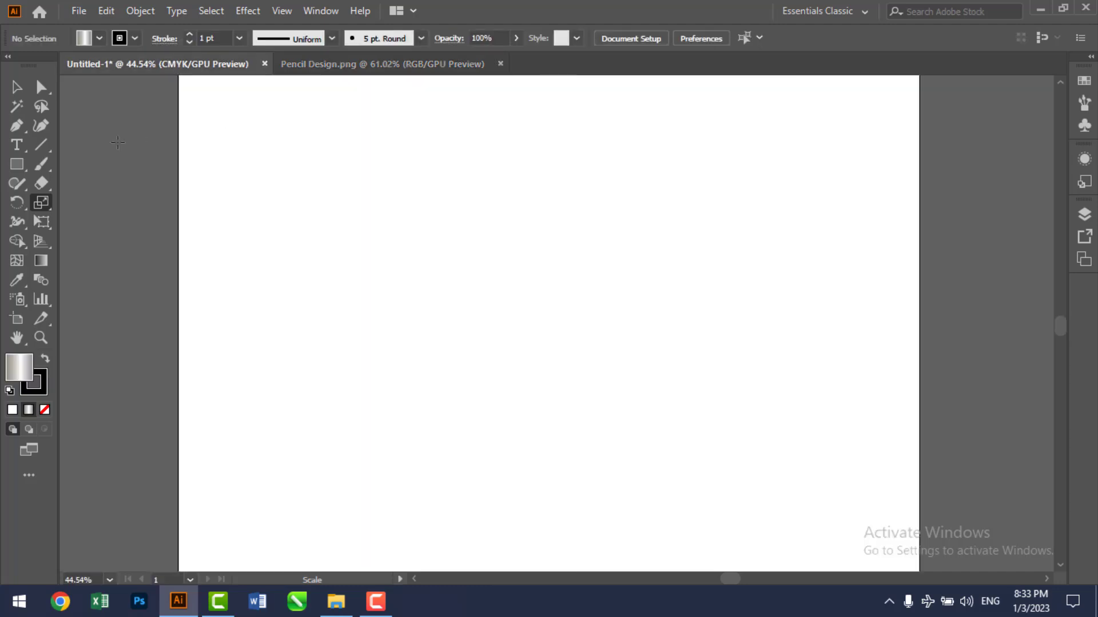
left_click(17, 165)
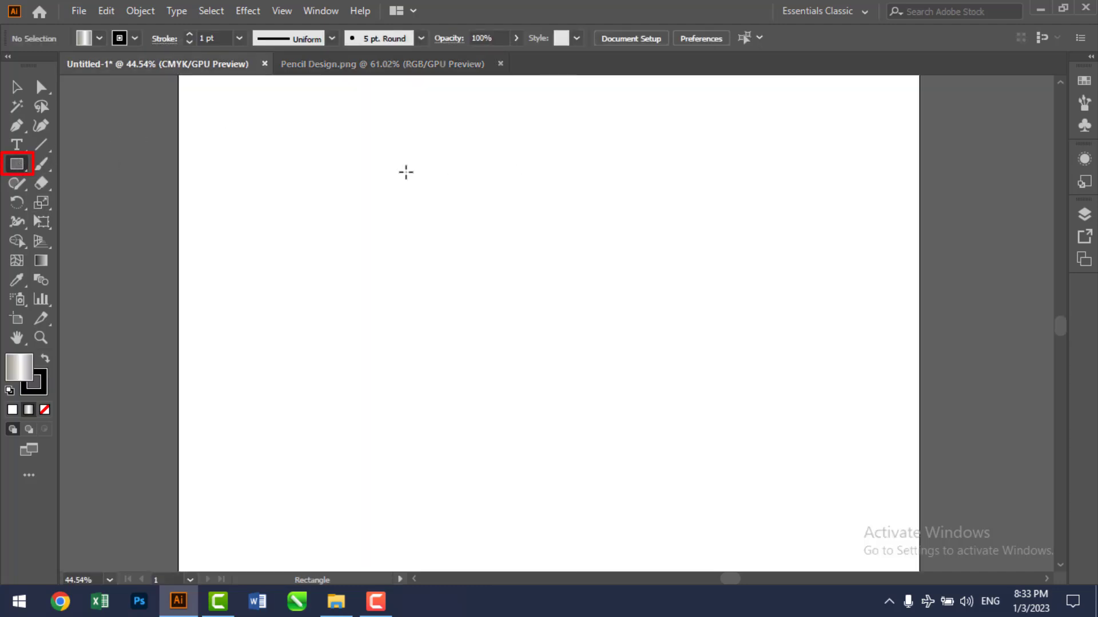
left_click_drag(411, 163, 450, 456)
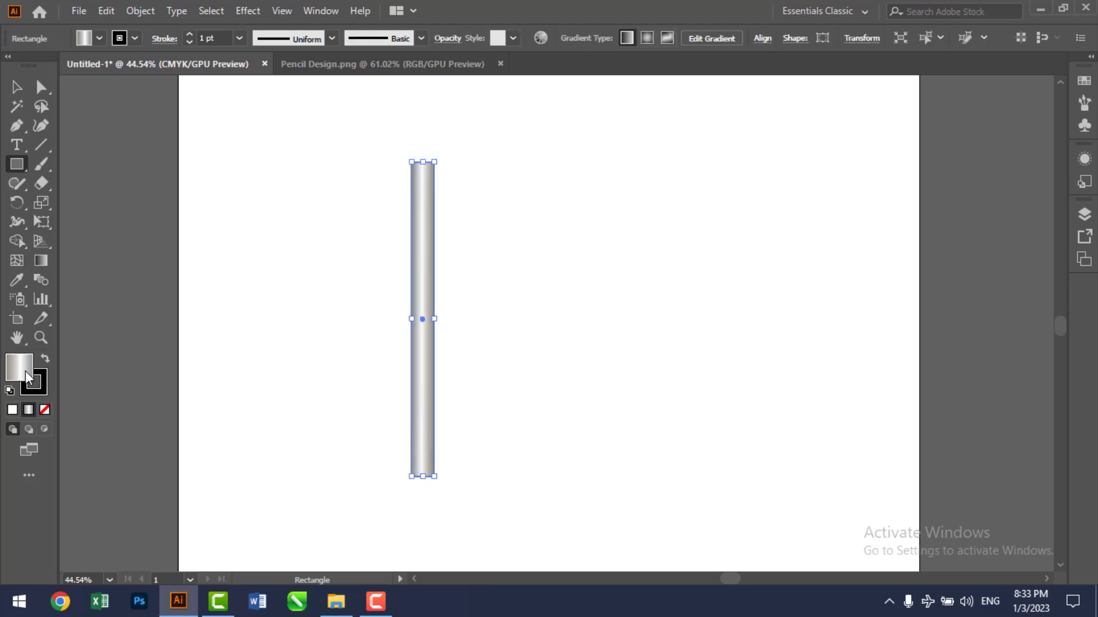
Replace the rectangle's gradient fill with a solid light green from the color spectrum
left_click(12, 410)
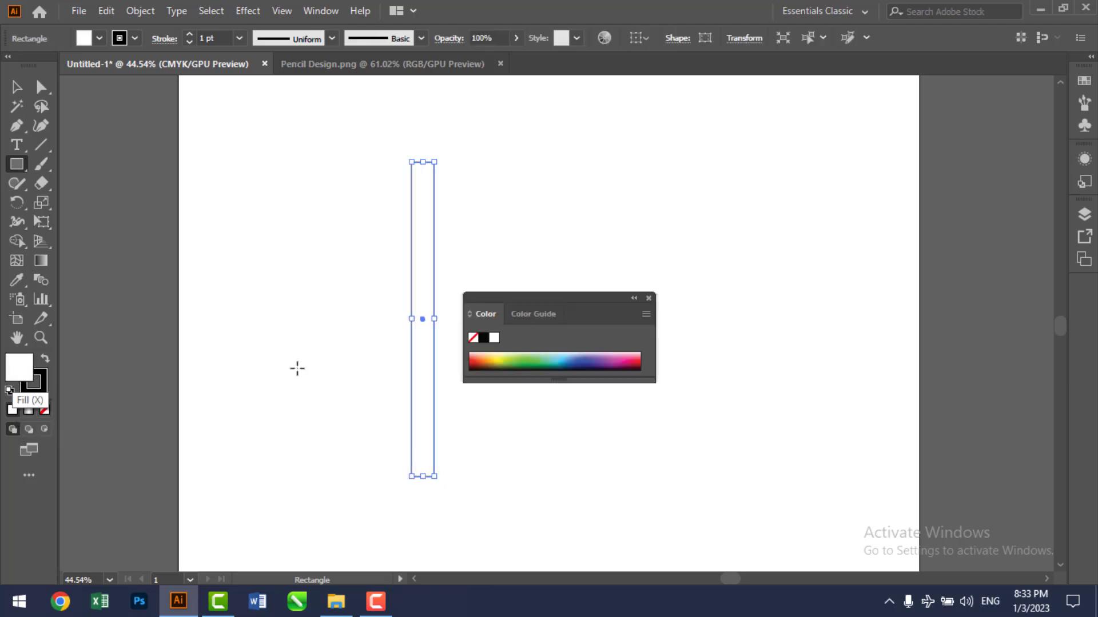
left_click(529, 364)
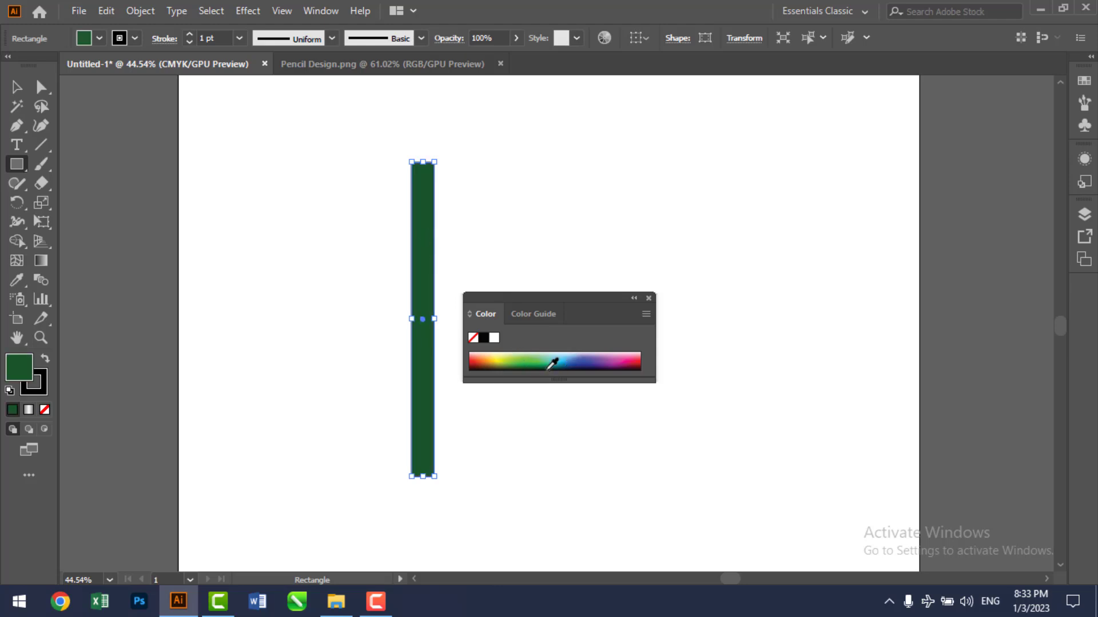
left_click(520, 362)
mouse_move(509, 366)
left_mouse_down()
mouse_move(533, 364)
mouse_move(525, 355)
left_mouse_up()
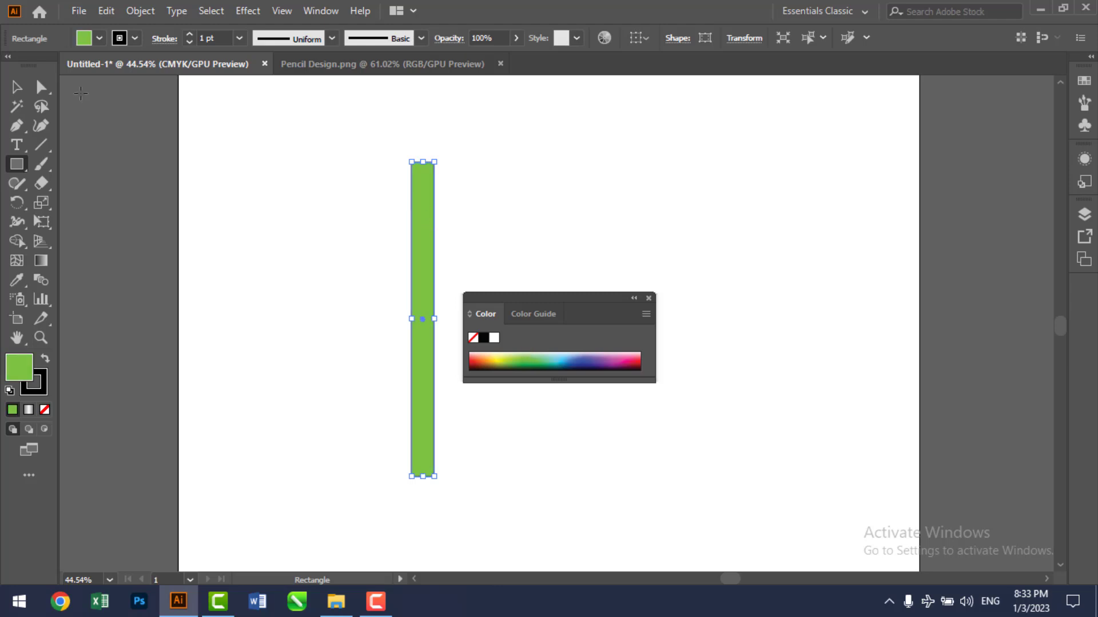
left_click(17, 87)
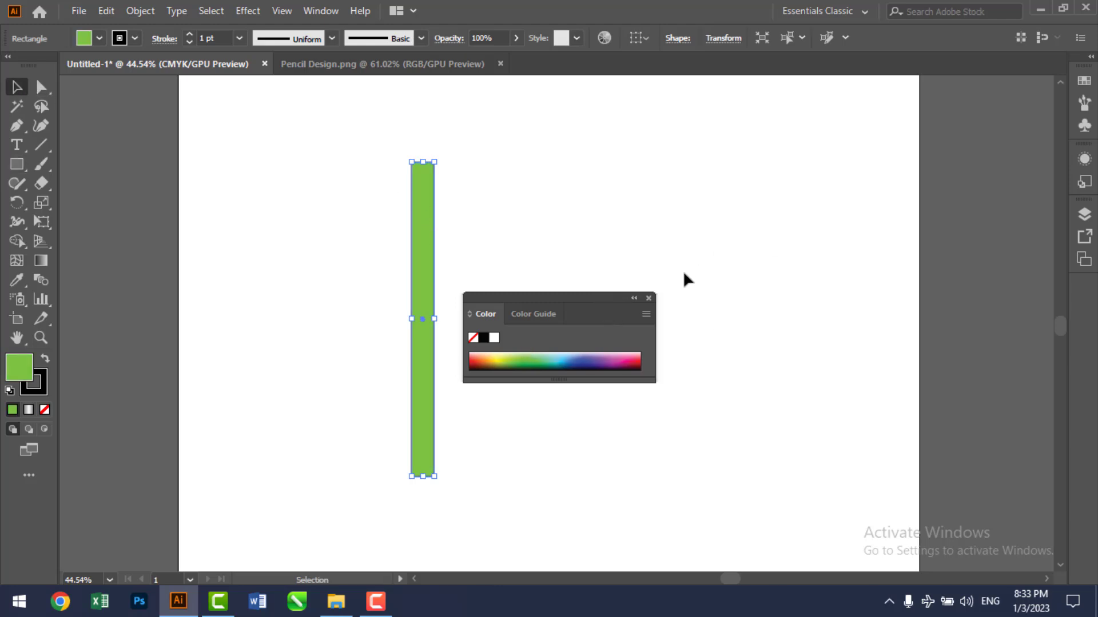
left_click(649, 297)
left_click(584, 269)
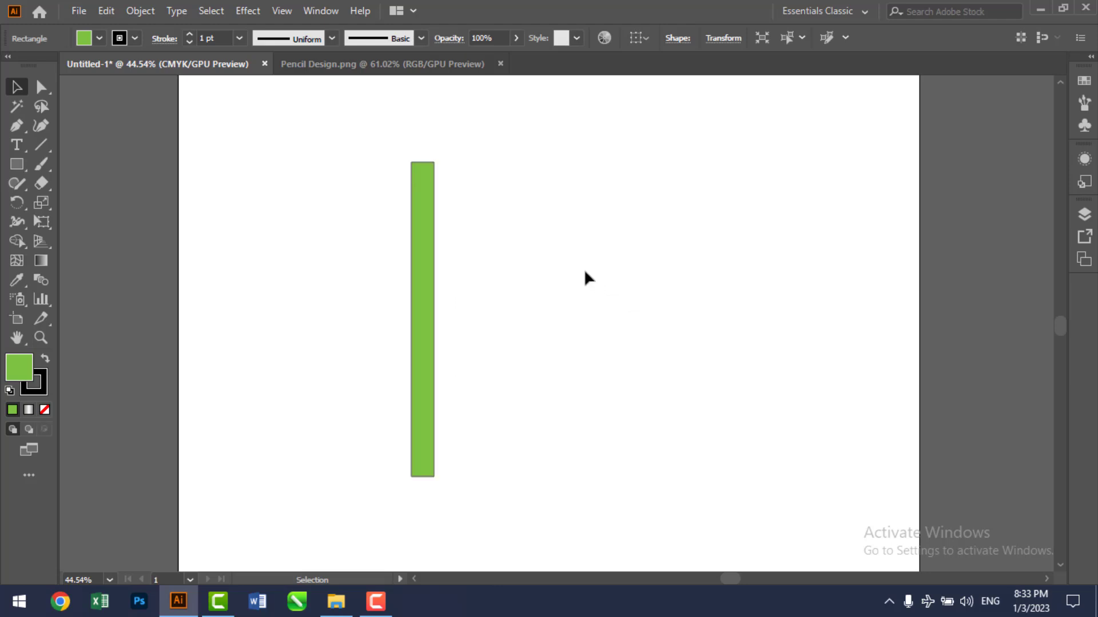
Remove the black stroke from the green rectangle, keeping its green fill
left_click(418, 296)
left_click(41, 385)
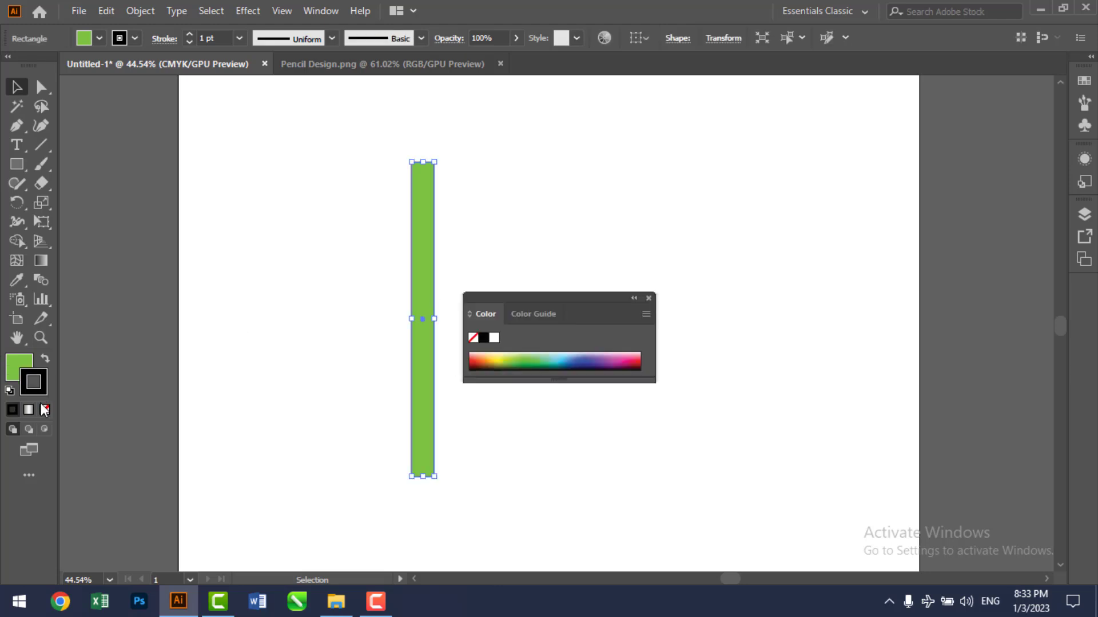
left_click(44, 409)
left_click(650, 298)
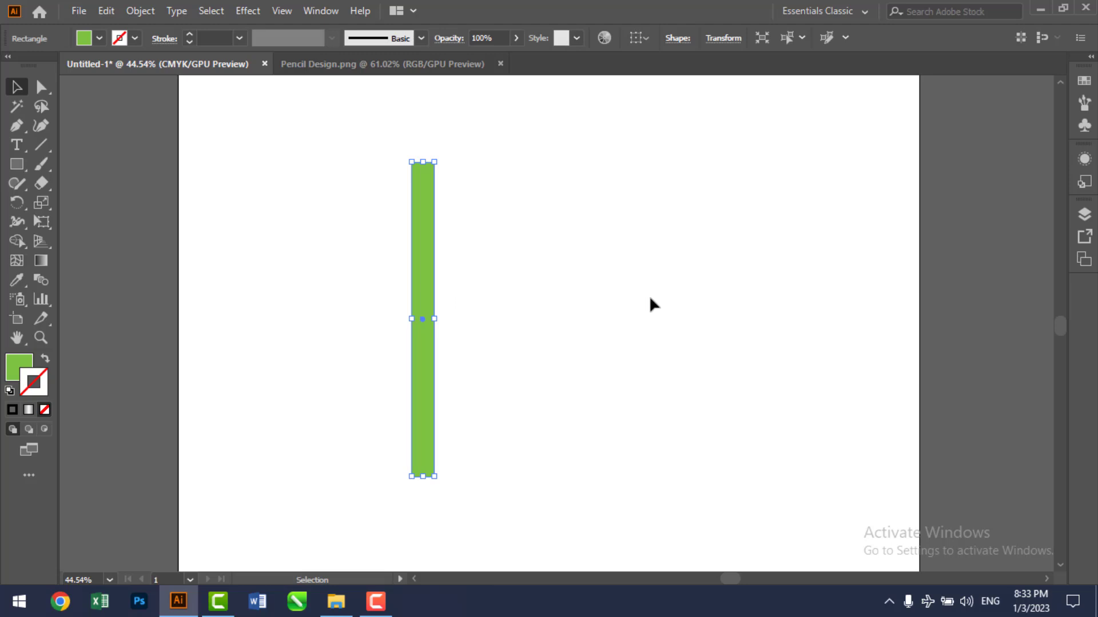
left_click(646, 306)
left_click(20, 366)
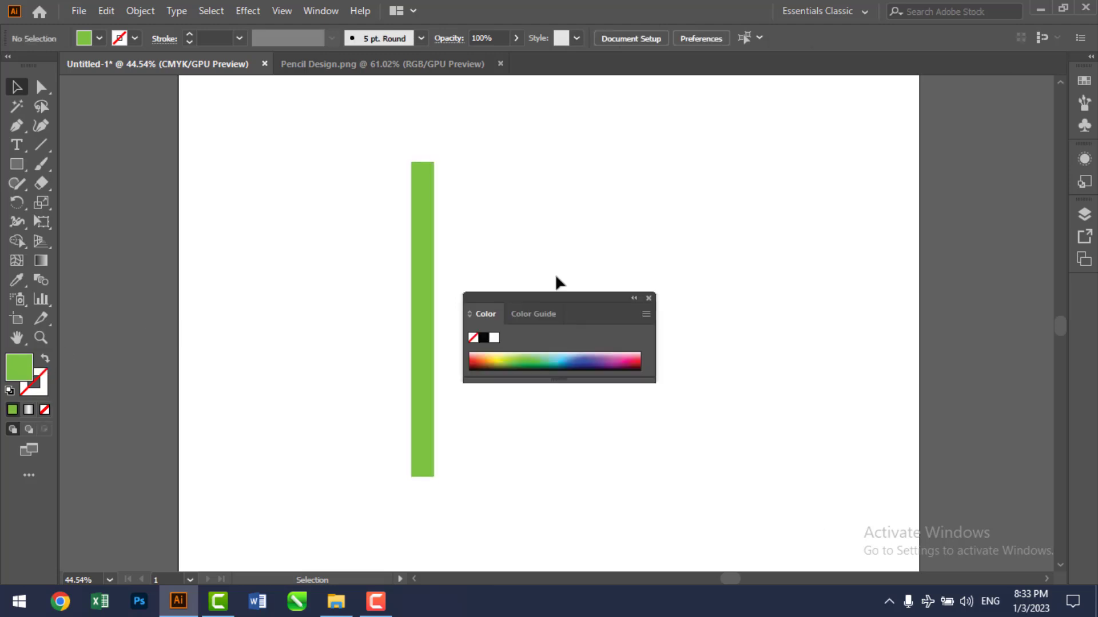
left_click(649, 297)
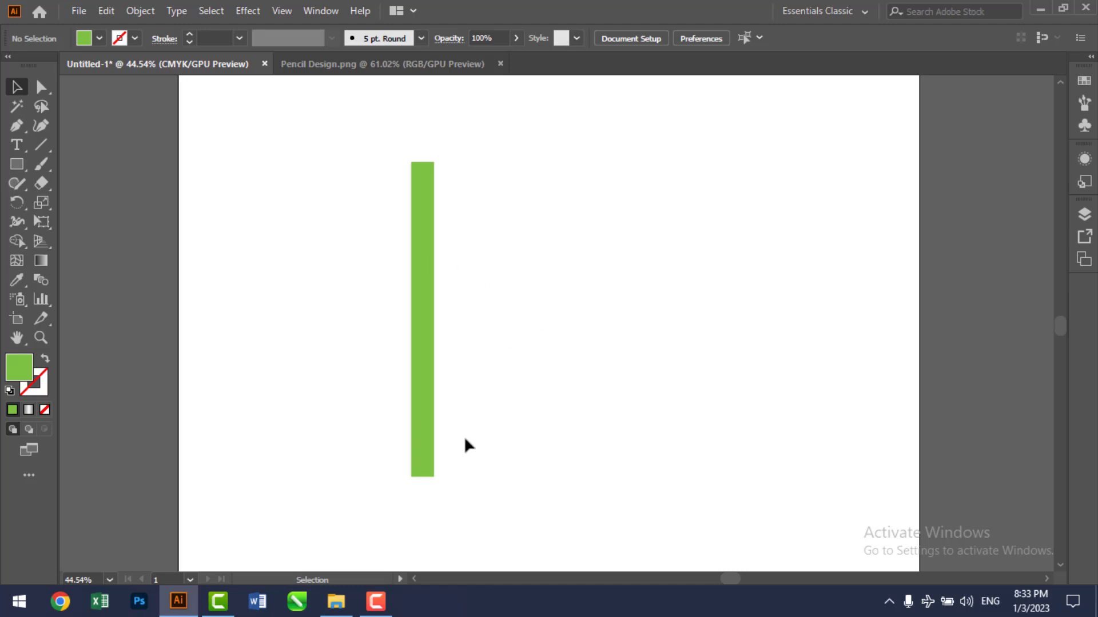
Add anchor points on both long edges of the rectangle just above its lower end, and one at the bottom edge's midpoint
key("z")
left_click(412, 458)
left_click(461, 506)
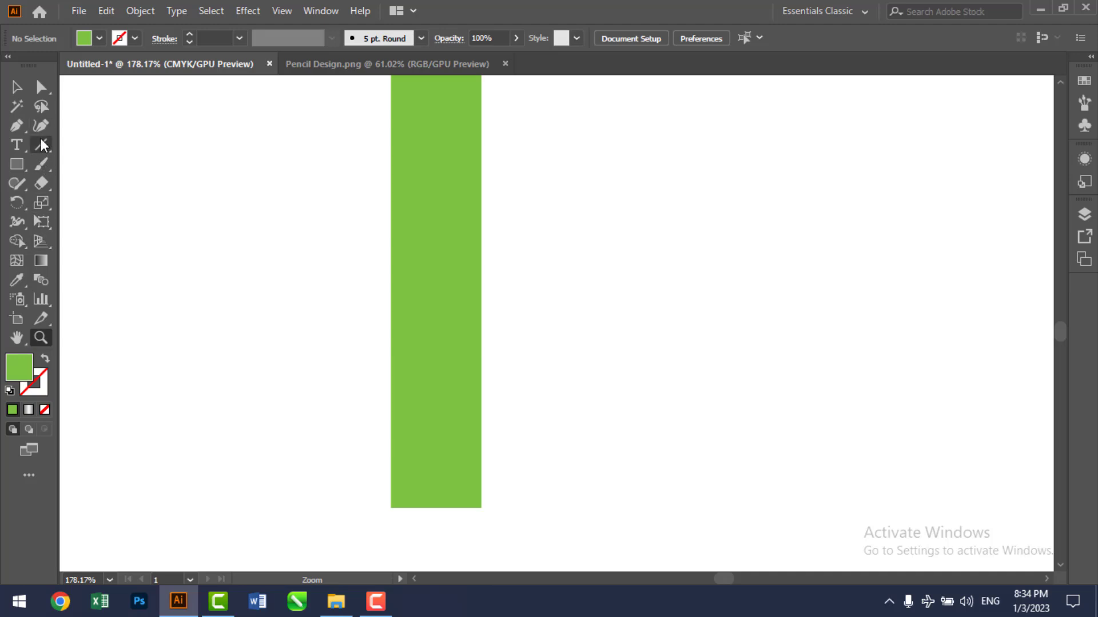
left_click(22, 131)
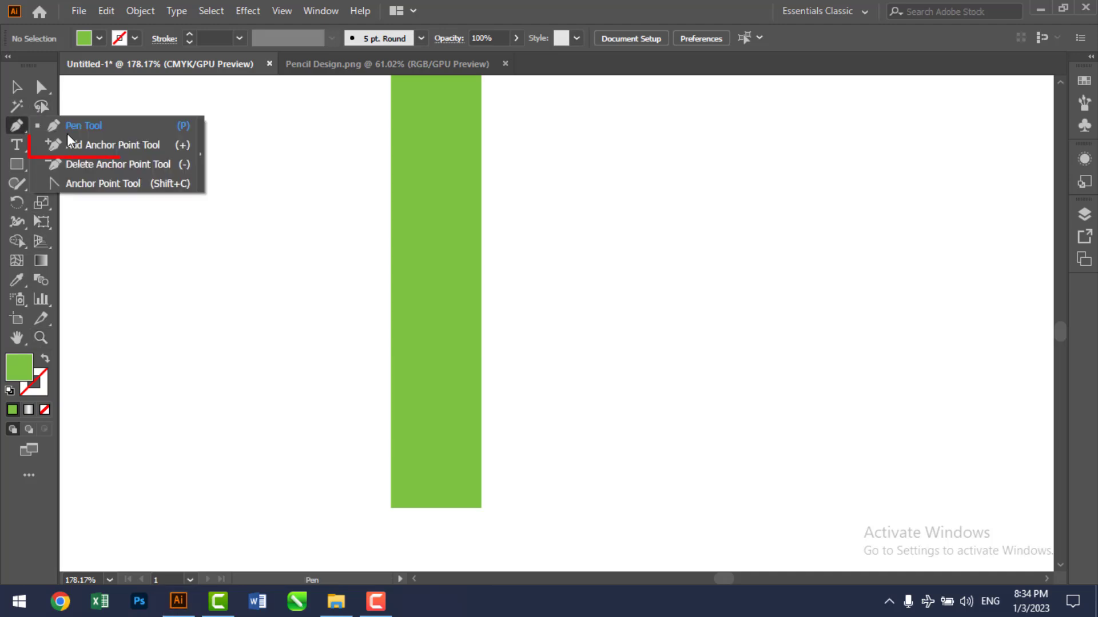
left_click(84, 142)
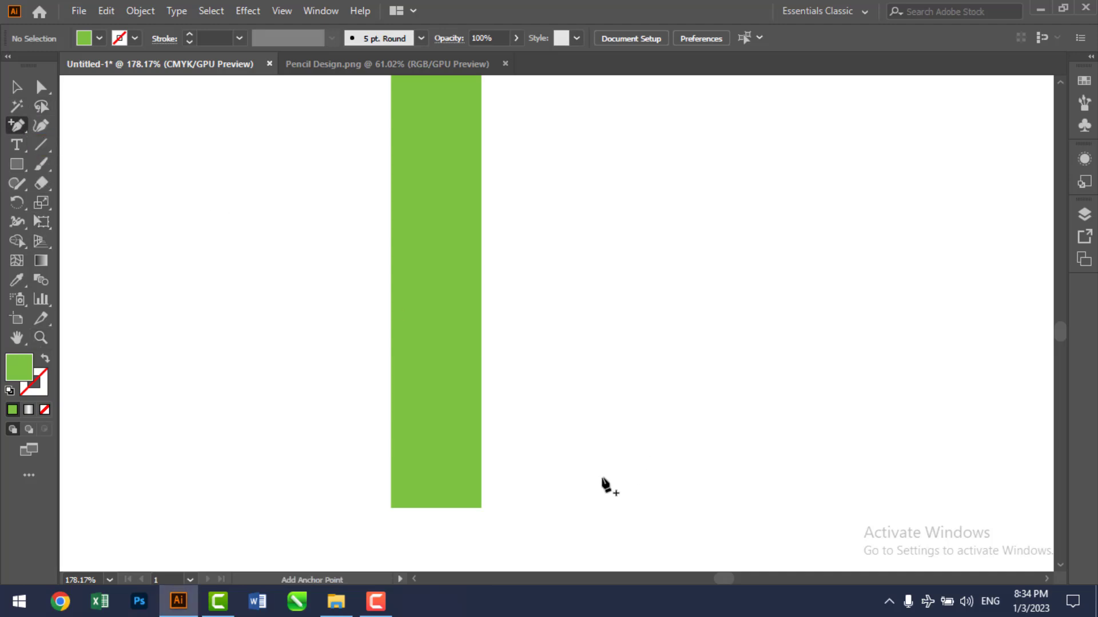
left_click(480, 411)
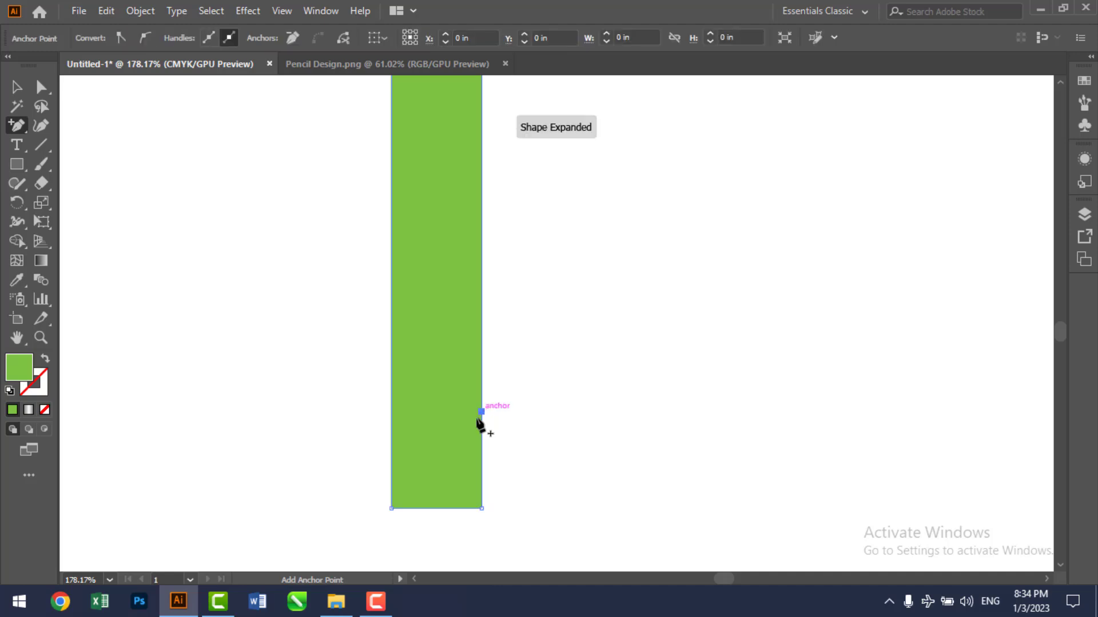
left_click(391, 412)
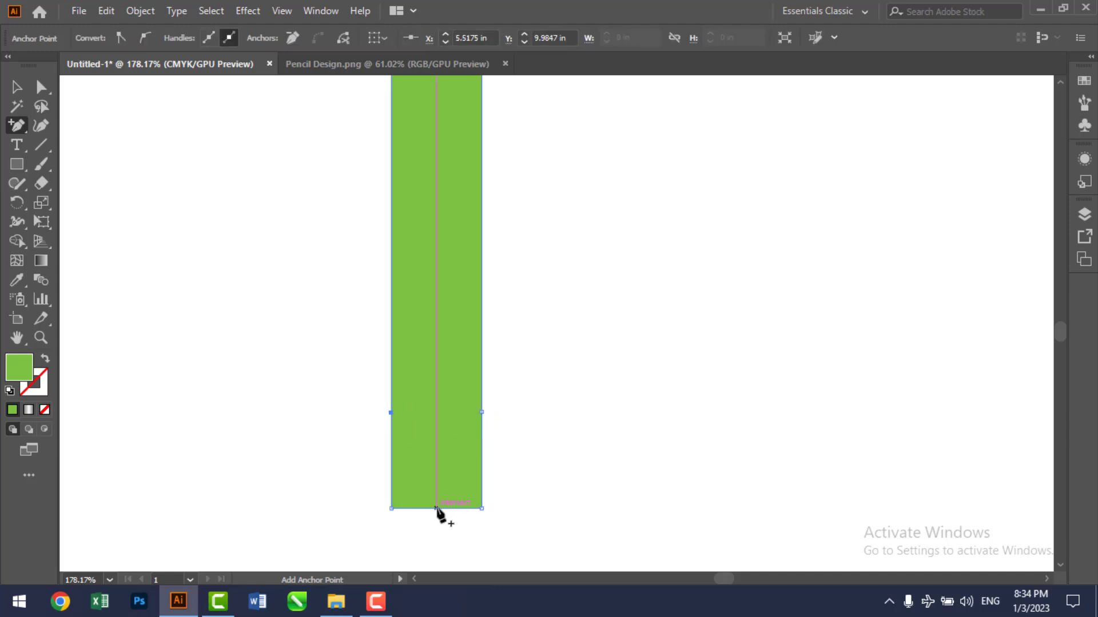
left_click(435, 508)
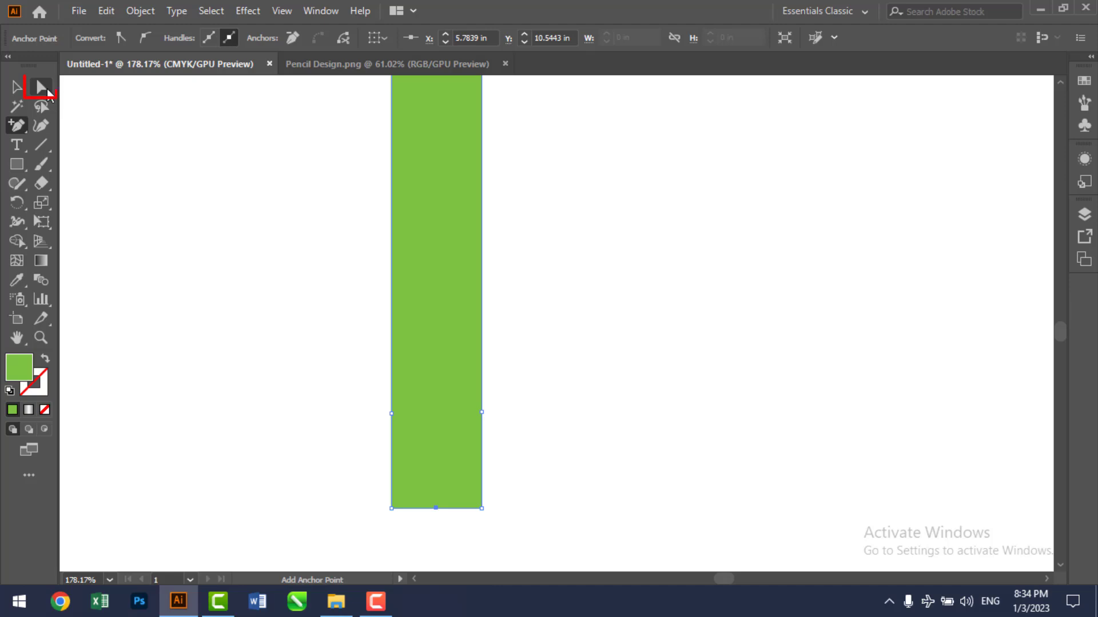
Nudge the bar's lower-right corner point inward to taper that side of the lower end
left_click(47, 89)
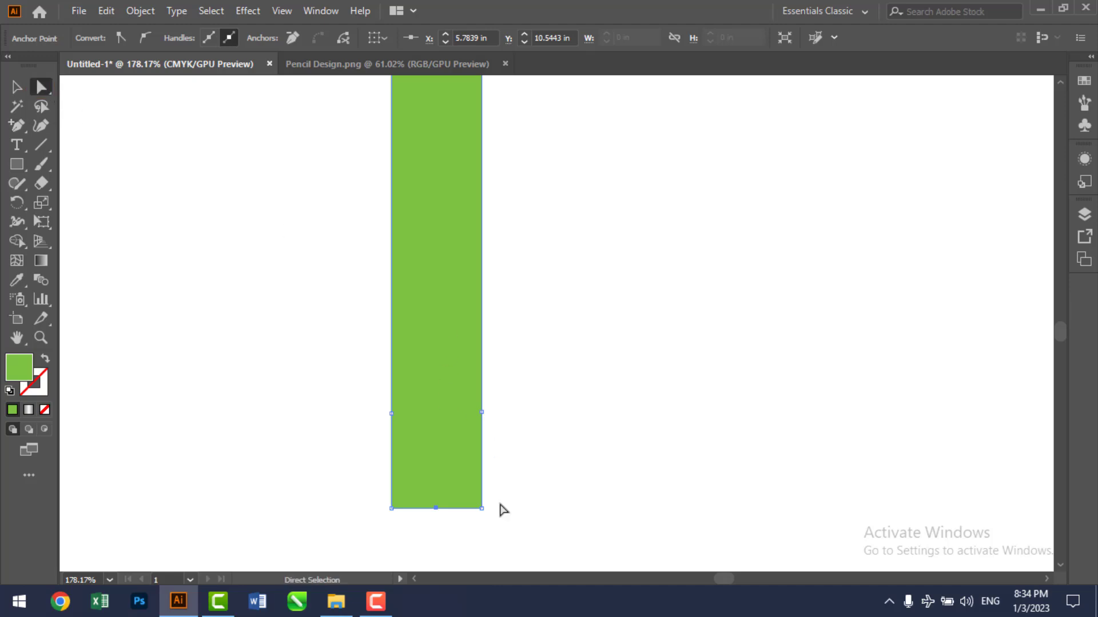
left_click_drag(509, 493, 474, 538)
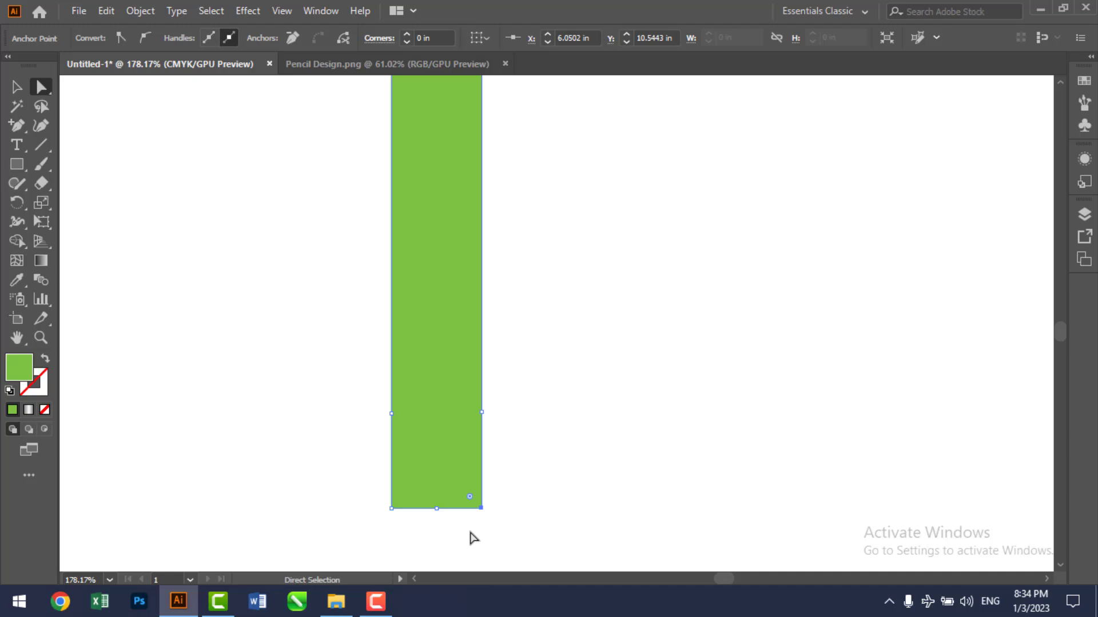
key("Left")
key("Left")
key("Left")
key("Left")
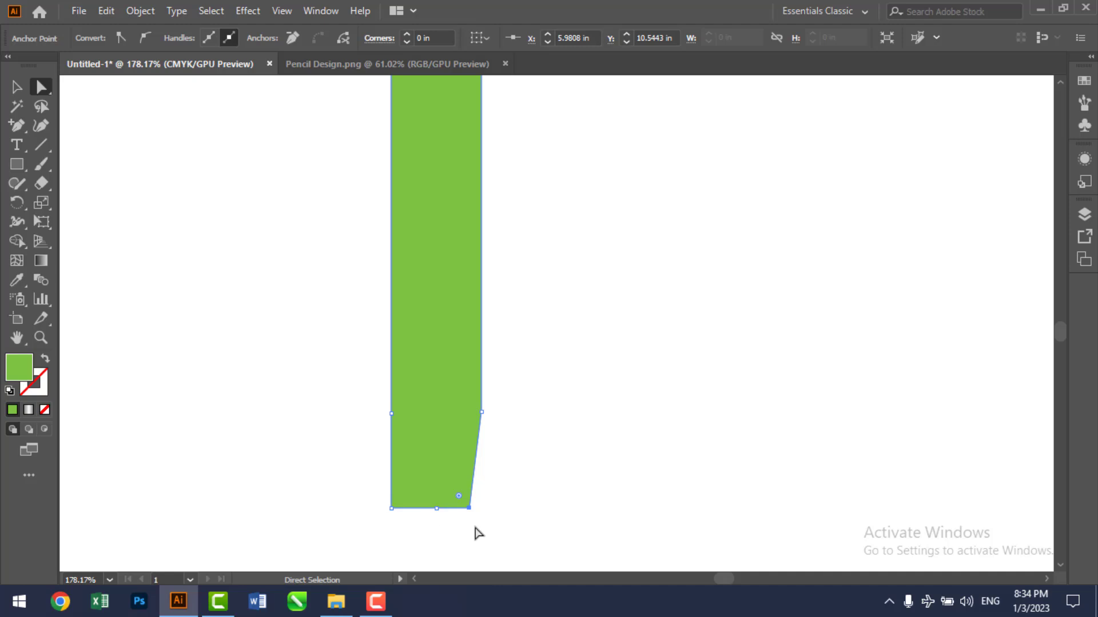
key("Left")
Nudge the lower-left corner point inward to about X 5.61 in, and round both bottom corners with a 0.2 in radius
left_click_drag(372, 495, 420, 534)
key("Right")
key("Right")
key("Right")
key("Right")
key("Right")
key("Right")
key("Right")
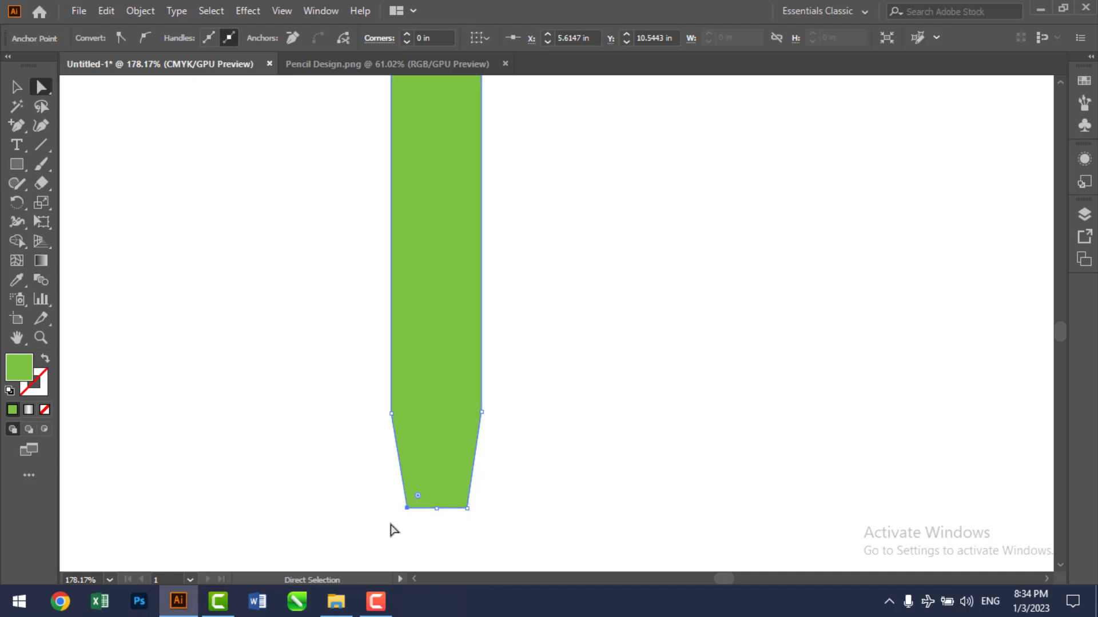
left_click_drag(392, 527, 440, 458)
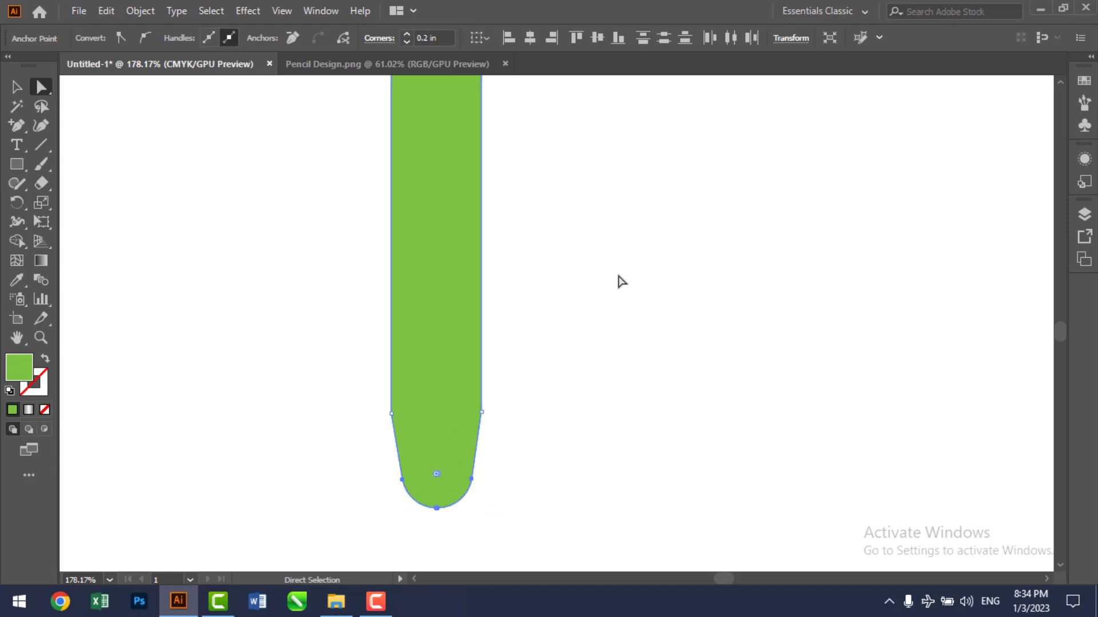
Duplicate the green round-tipped bar twice, placing the copies edge to edge for a row of three bars
key("z")
key("space")
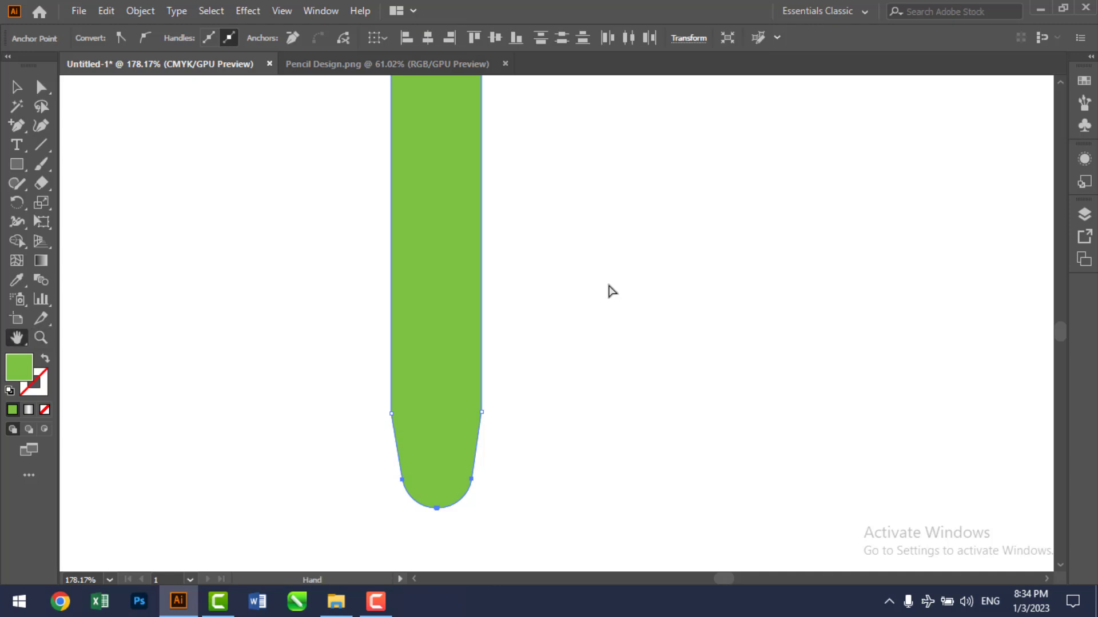
left_click_drag(601, 211, 621, 394)
left_click_drag(588, 157, 568, 444)
left_click_drag(553, 174, 555, 122)
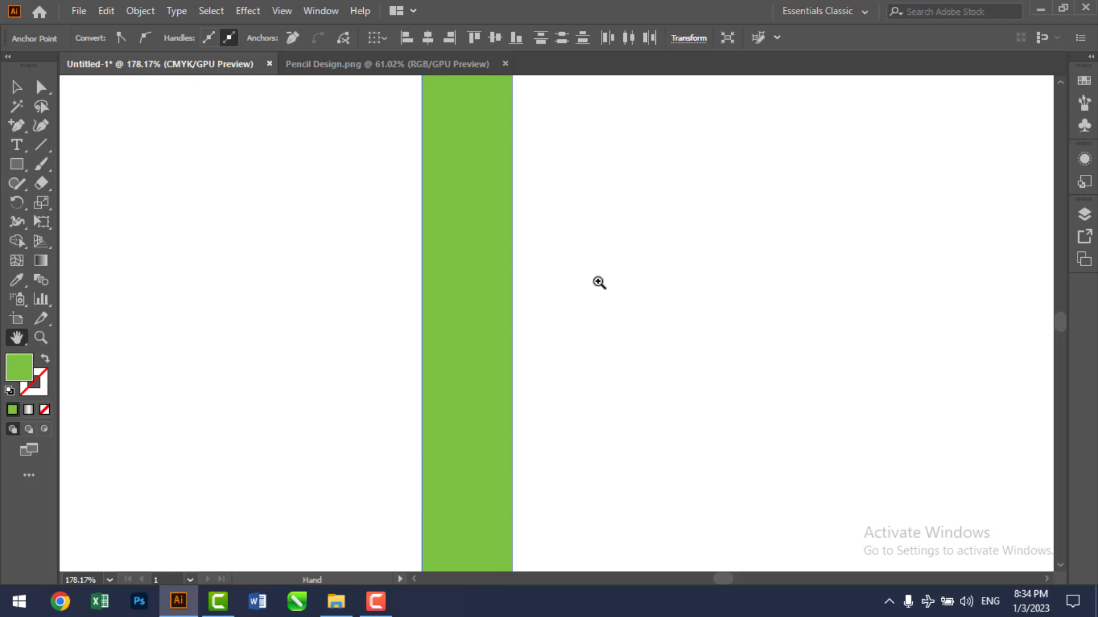
left_click(593, 389, "alt")
left_click(593, 389, "alt")
left_click(593, 391, "alt")
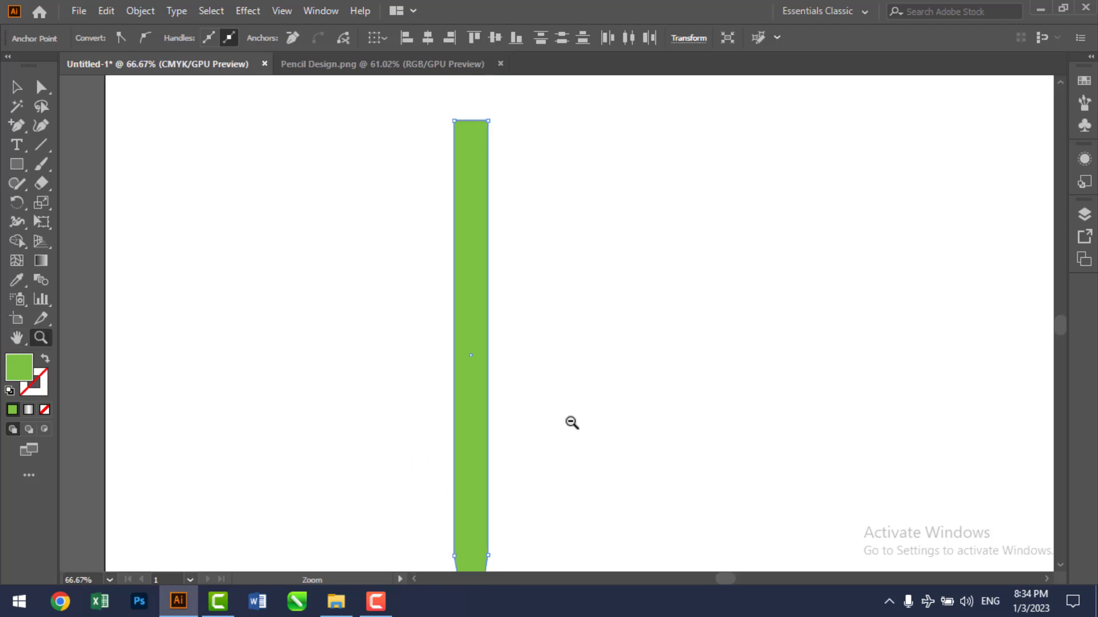
left_click(571, 422, "alt")
left_click(17, 87)
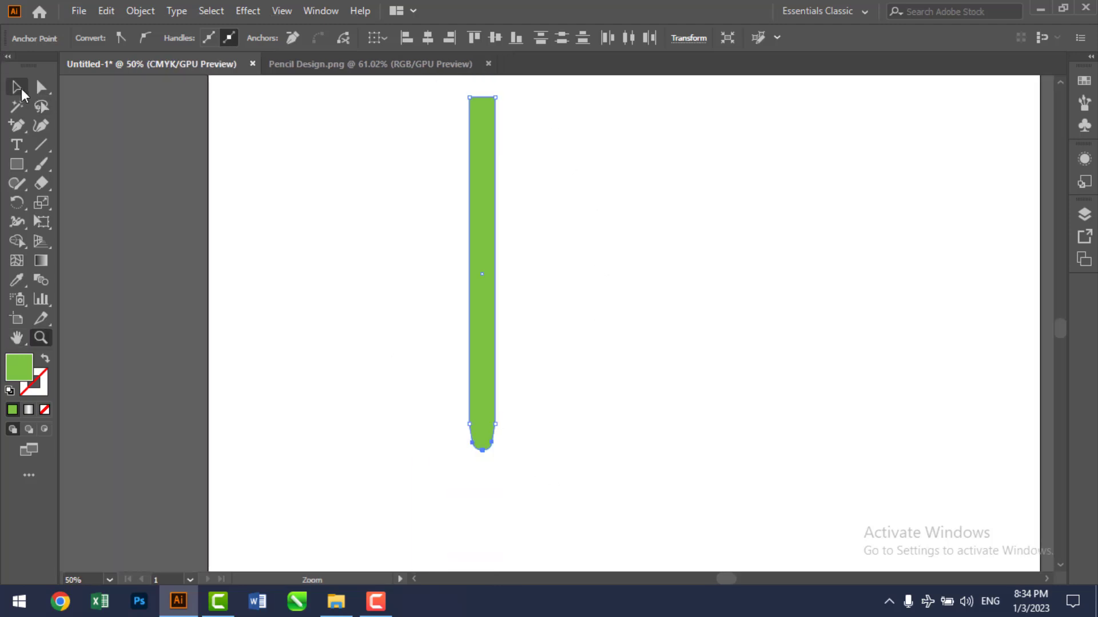
left_click(551, 240)
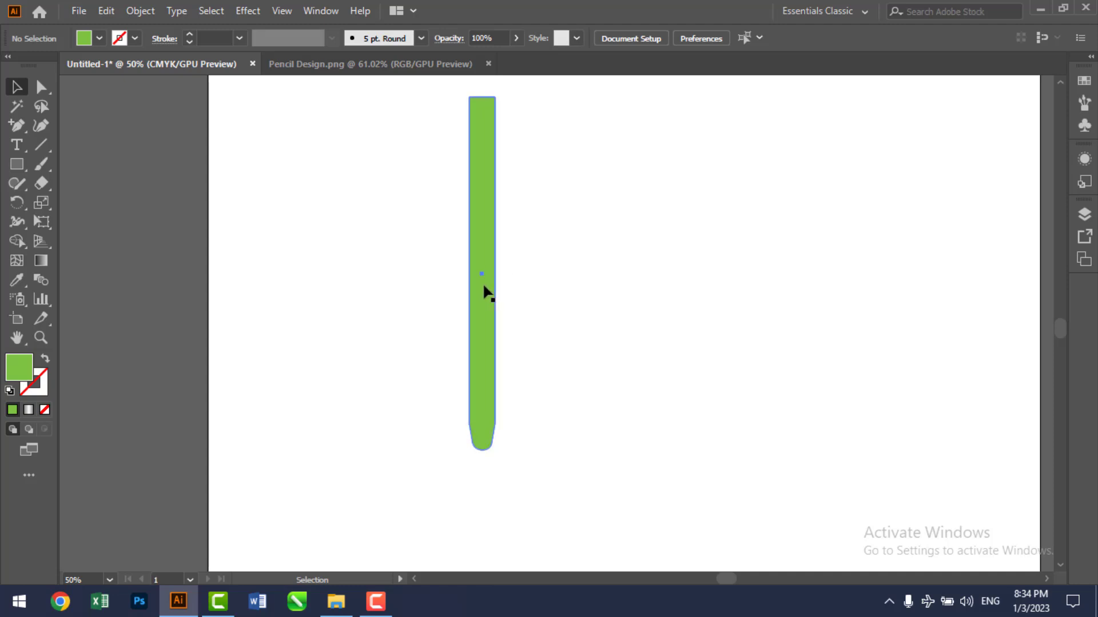
left_click_drag(484, 286, 510, 287)
key("ctrl+d")
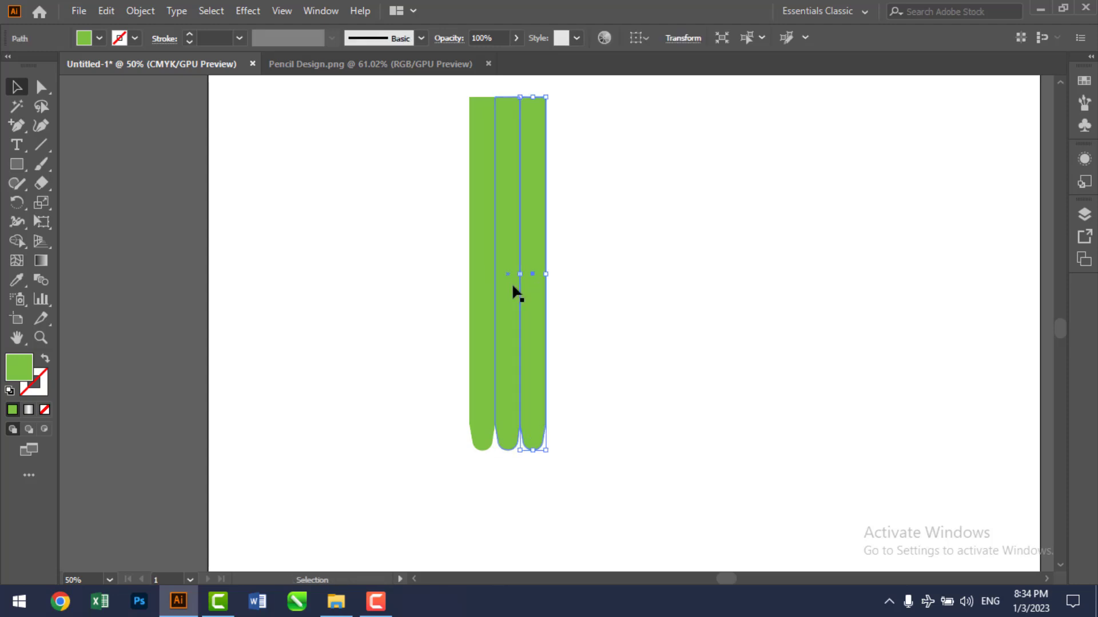
Group the three green bars and narrow the group symmetrically about its center to roughly half its width
left_click(726, 283)
left_click_drag(443, 84, 631, 486)
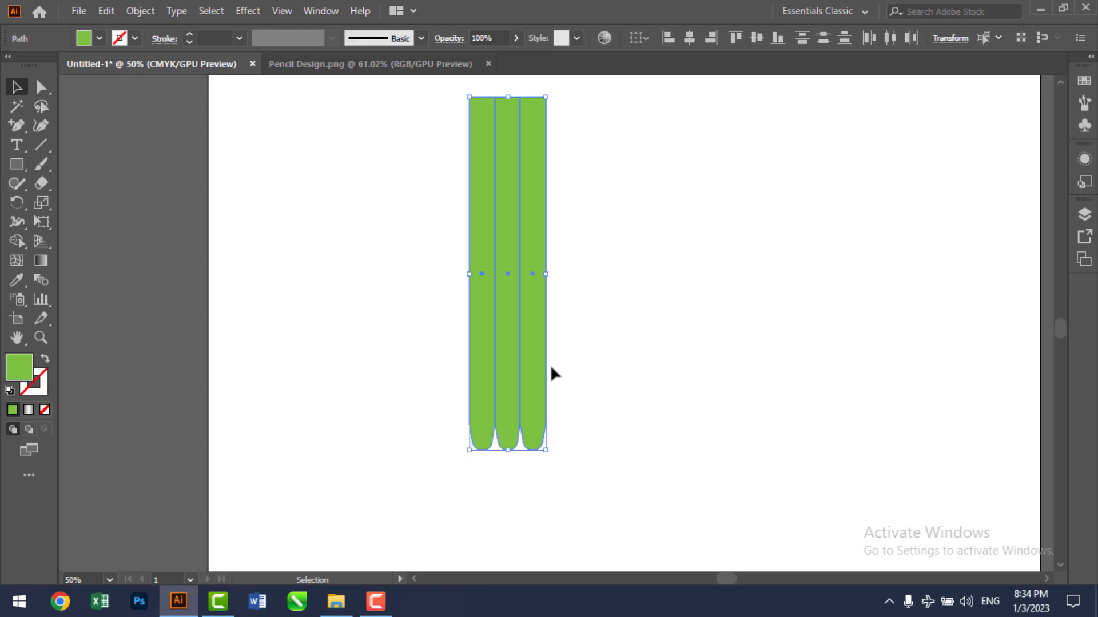
key("ctrl+d")
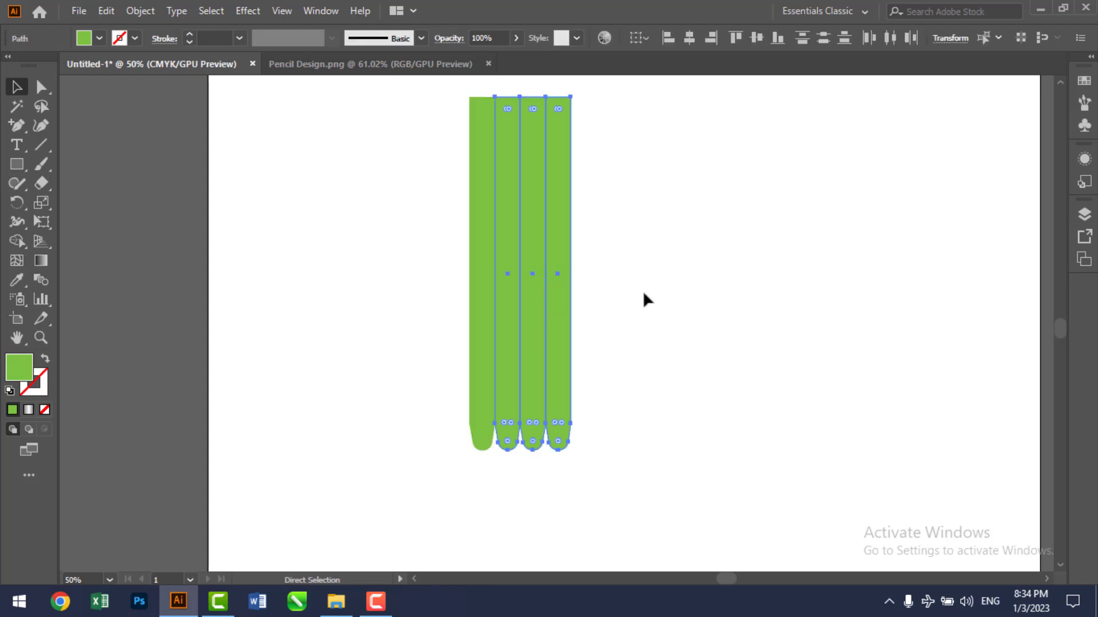
key("ctrl+z")
key("ctrl+g")
key("v")
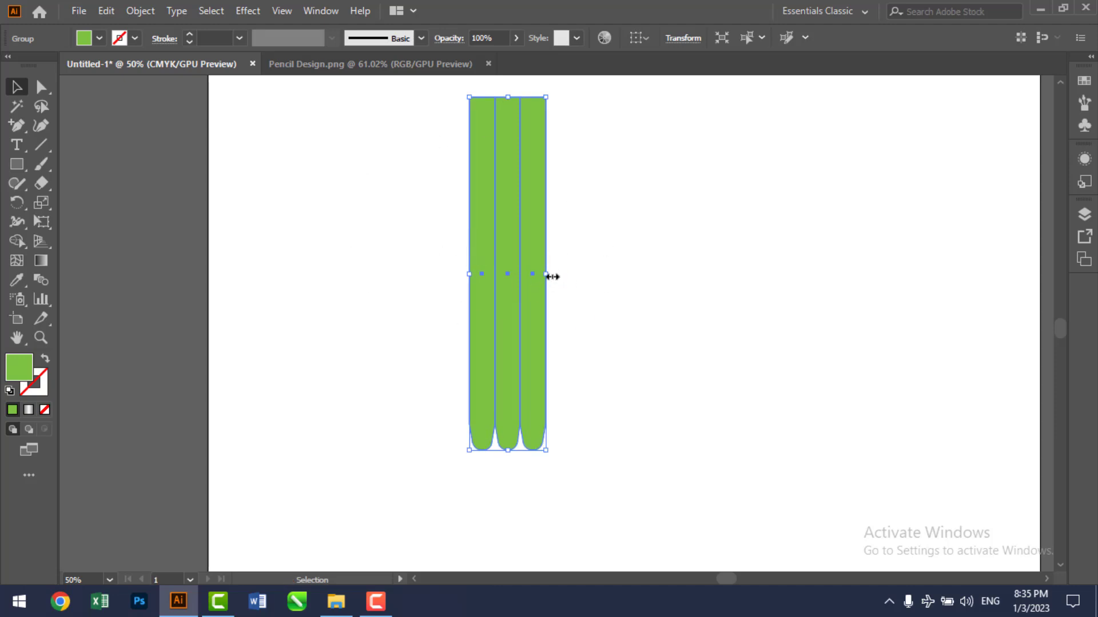
left_click_drag(545, 275, 527, 276)
left_click(623, 287)
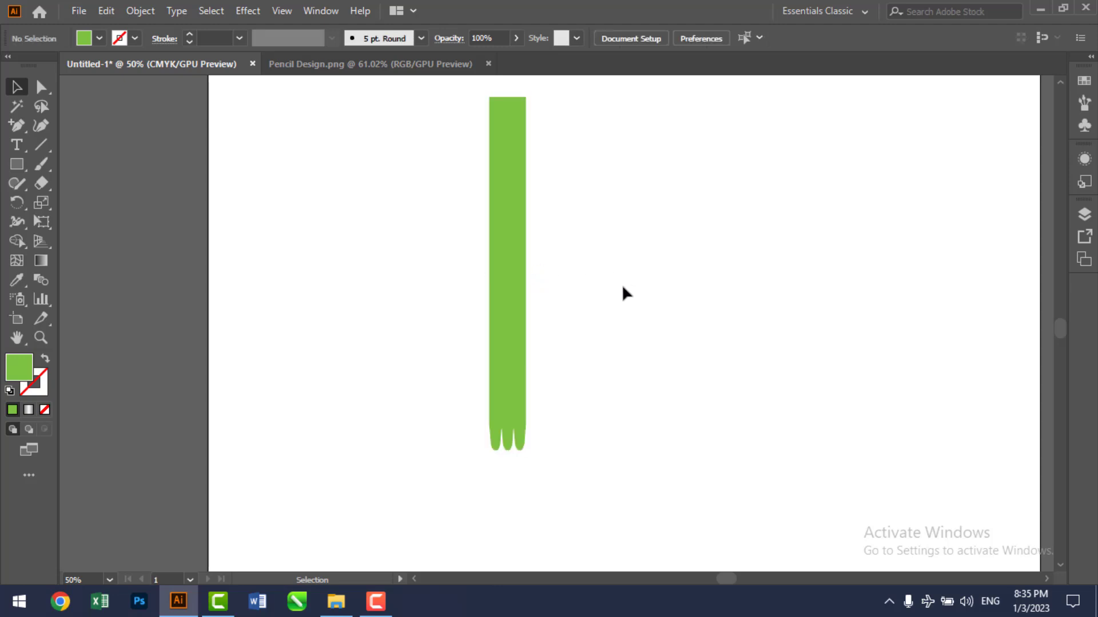
Narrow the grouped green bars slightly, keeping the group centered on the same axis
key("z")
left_click(546, 307, "alt")
left_click(546, 306, "alt")
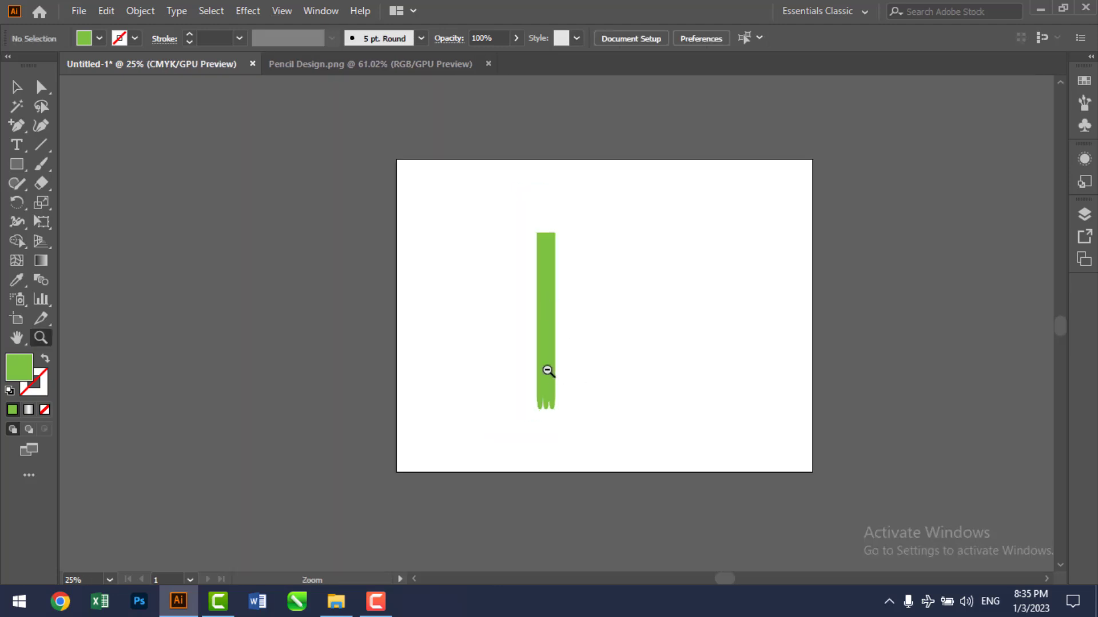
left_click(551, 403)
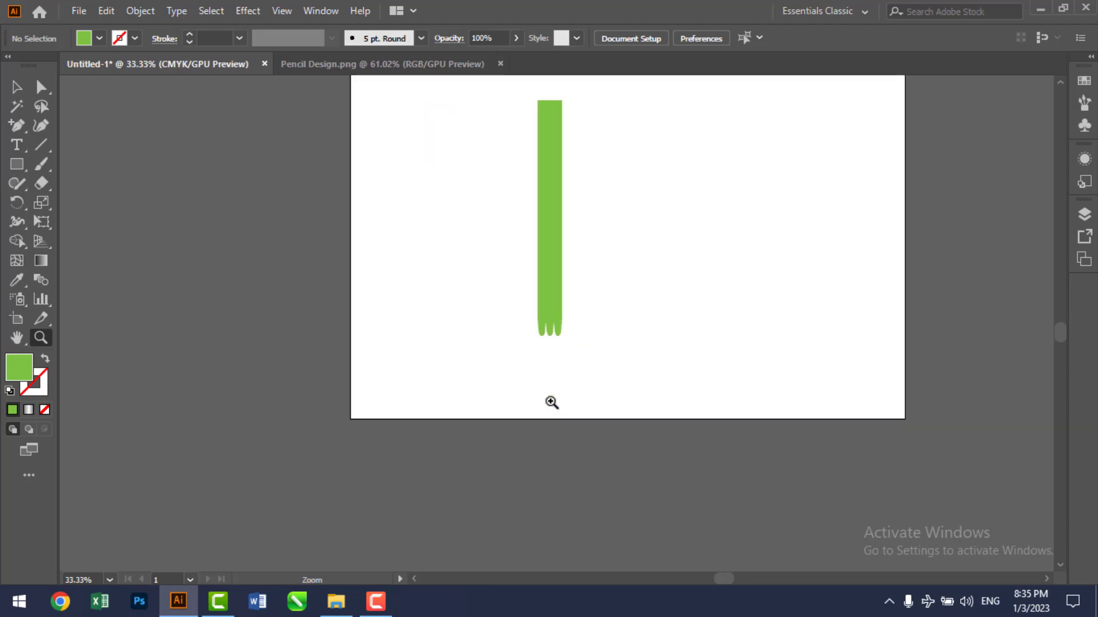
left_click(560, 214, "alt")
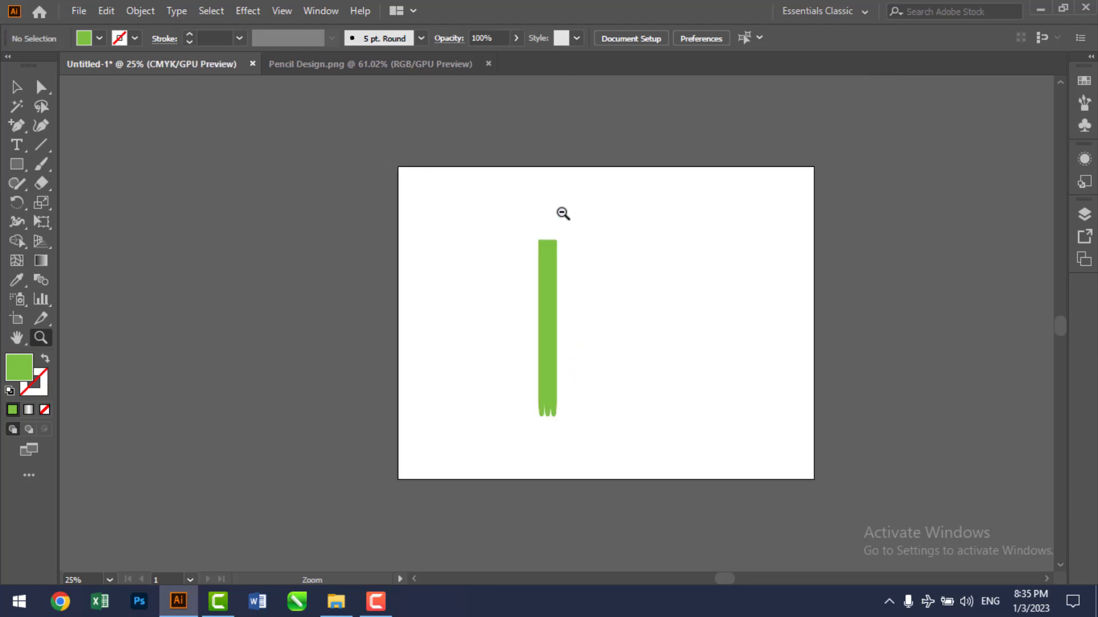
left_click(550, 287)
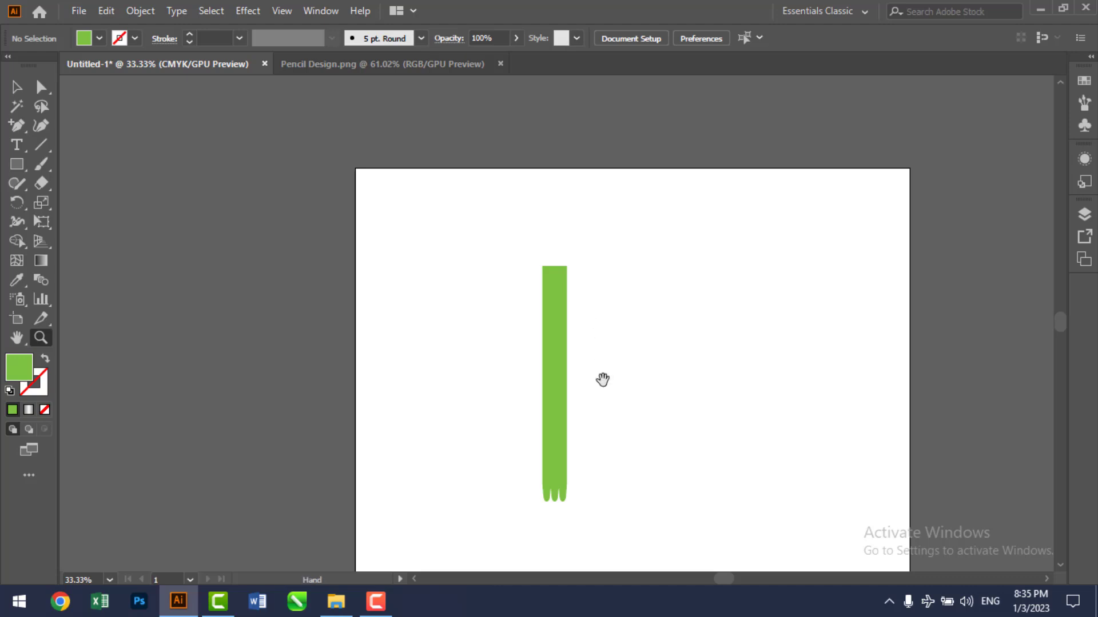
left_click(535, 378)
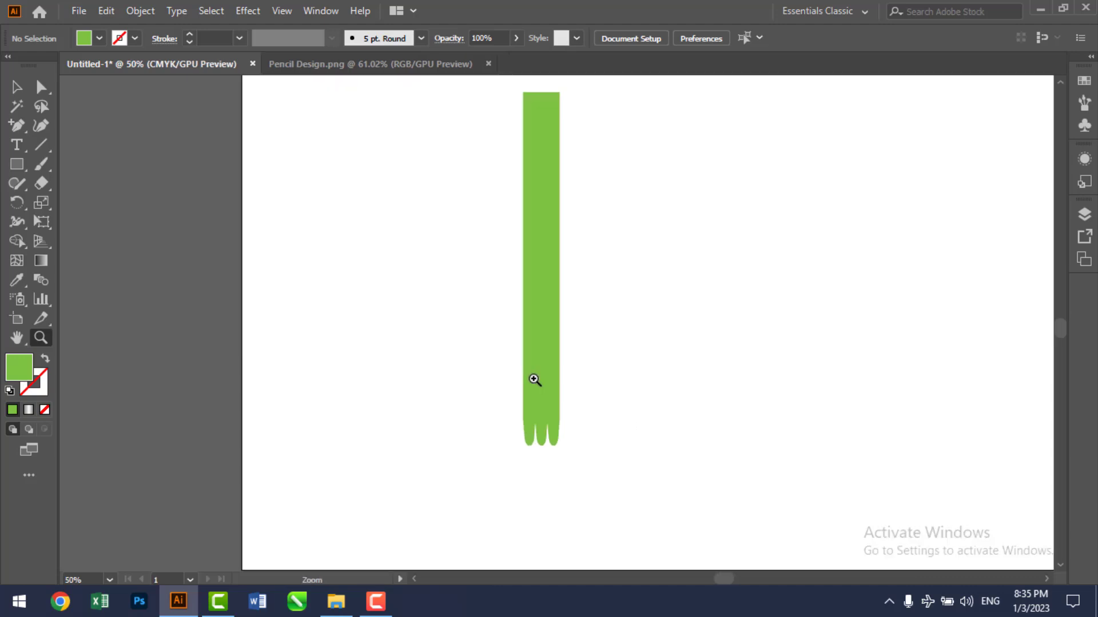
left_click(598, 294)
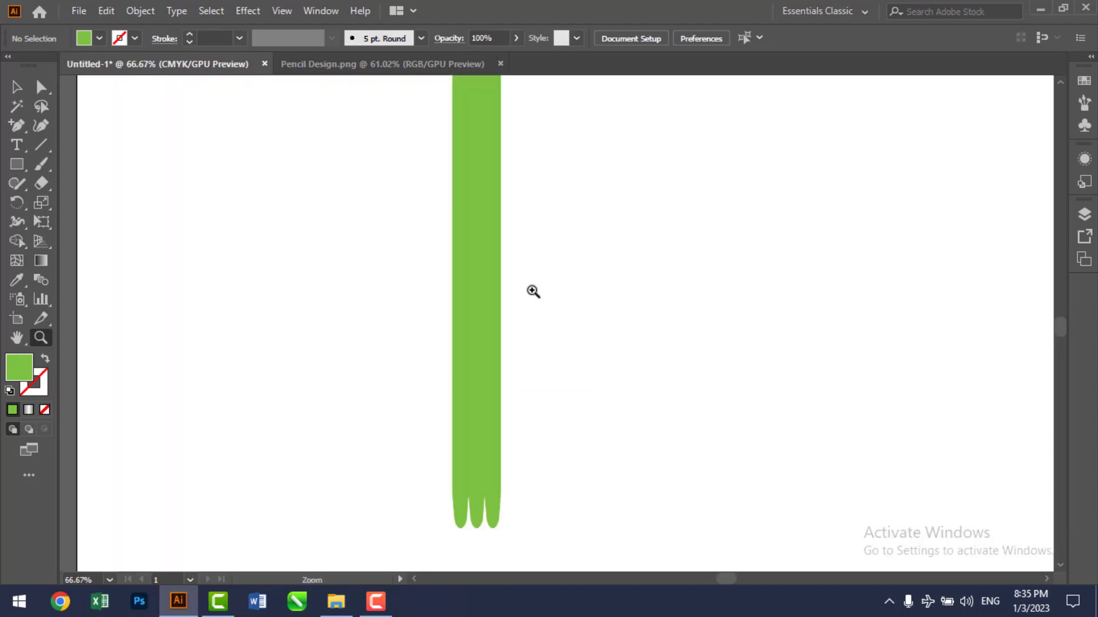
key("v")
left_click(485, 291)
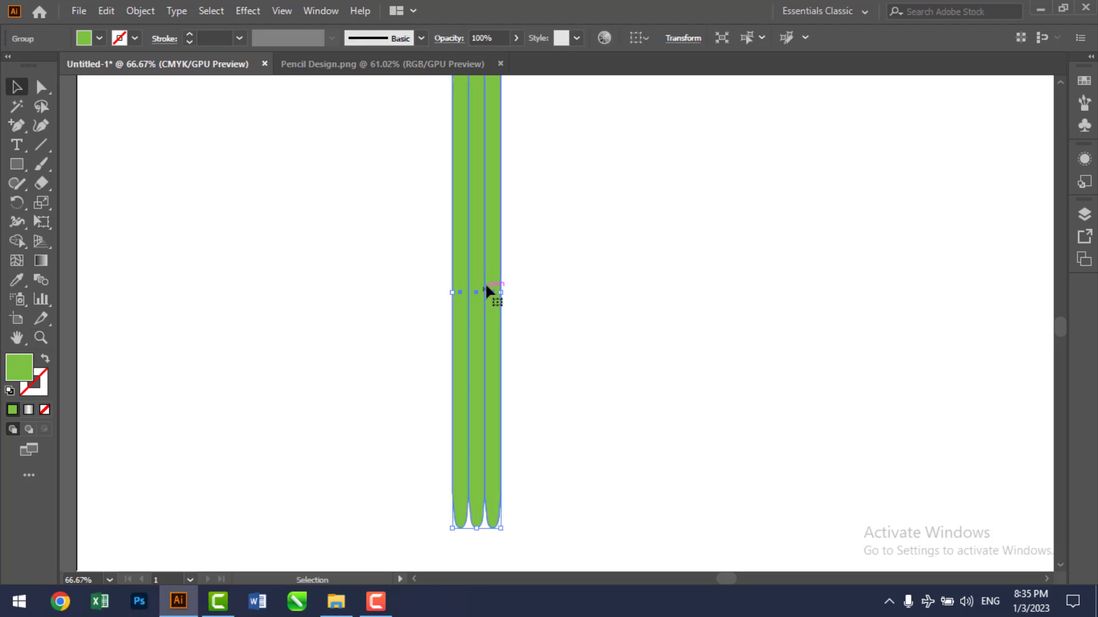
left_click_drag(501, 294, 498, 296)
left_click(565, 299)
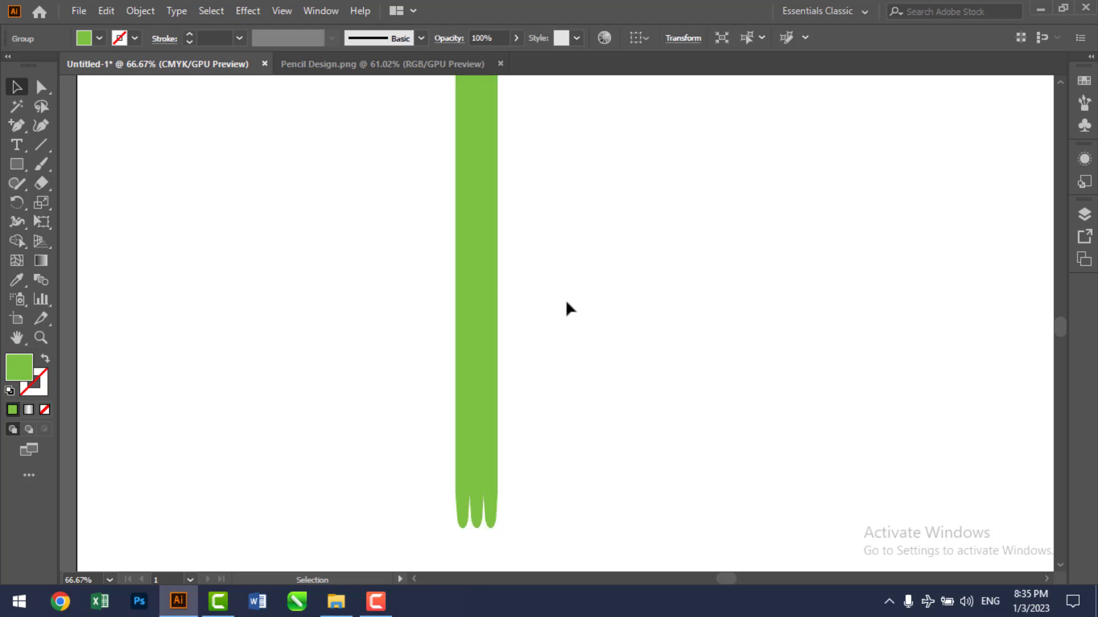
Compare the body color with Pencil Design.png and try a slightly yellower, brighter green fill on the bar group
left_click(451, 62)
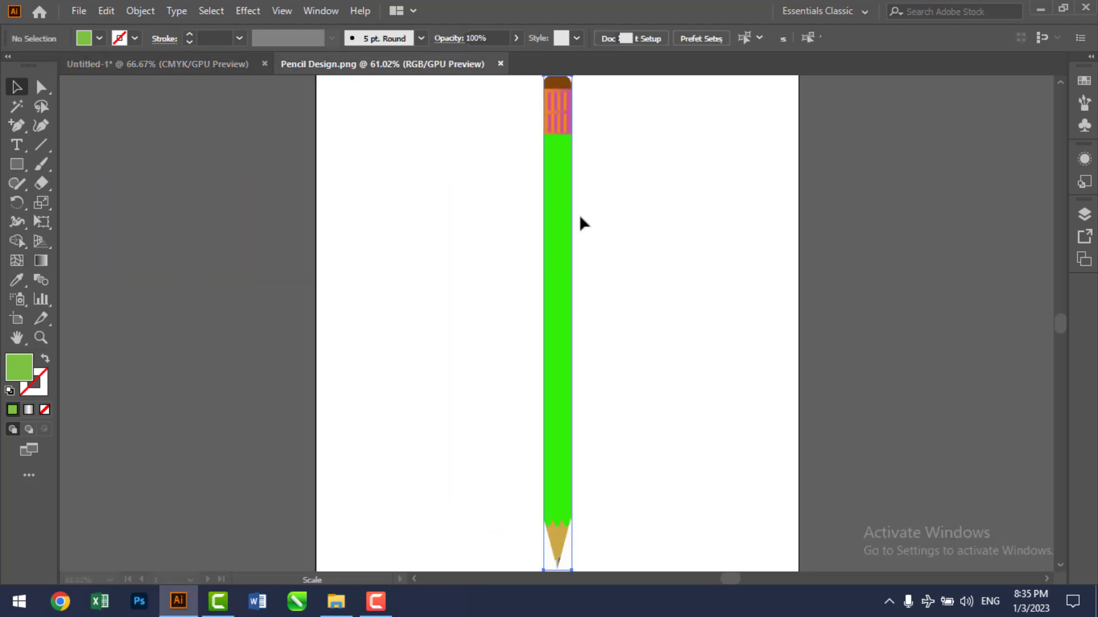
left_click(570, 205)
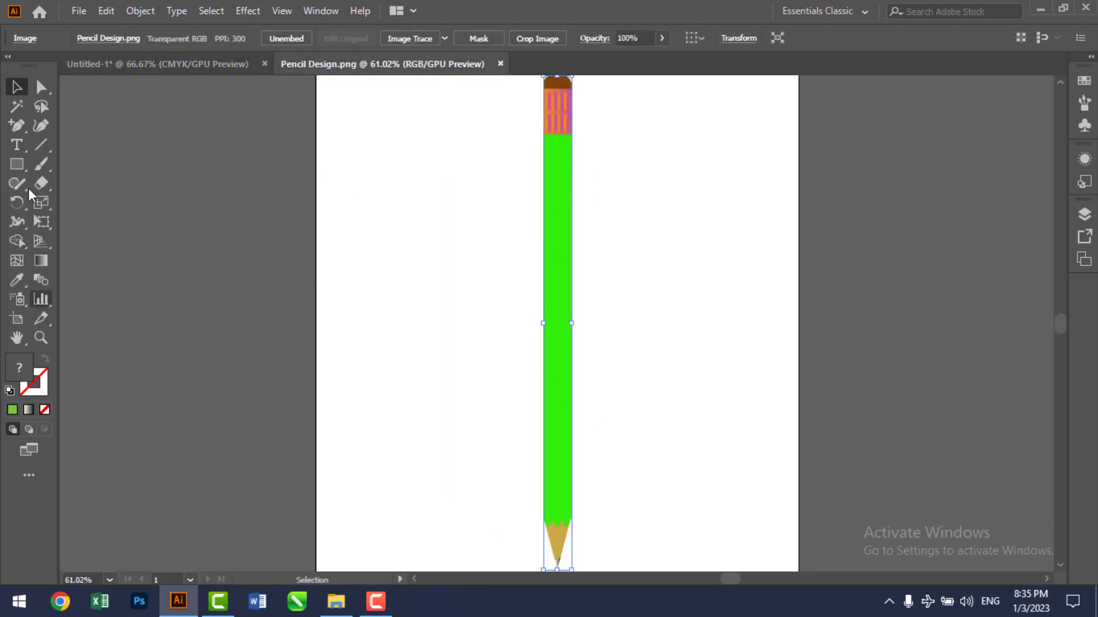
left_click(213, 67)
left_click(475, 294)
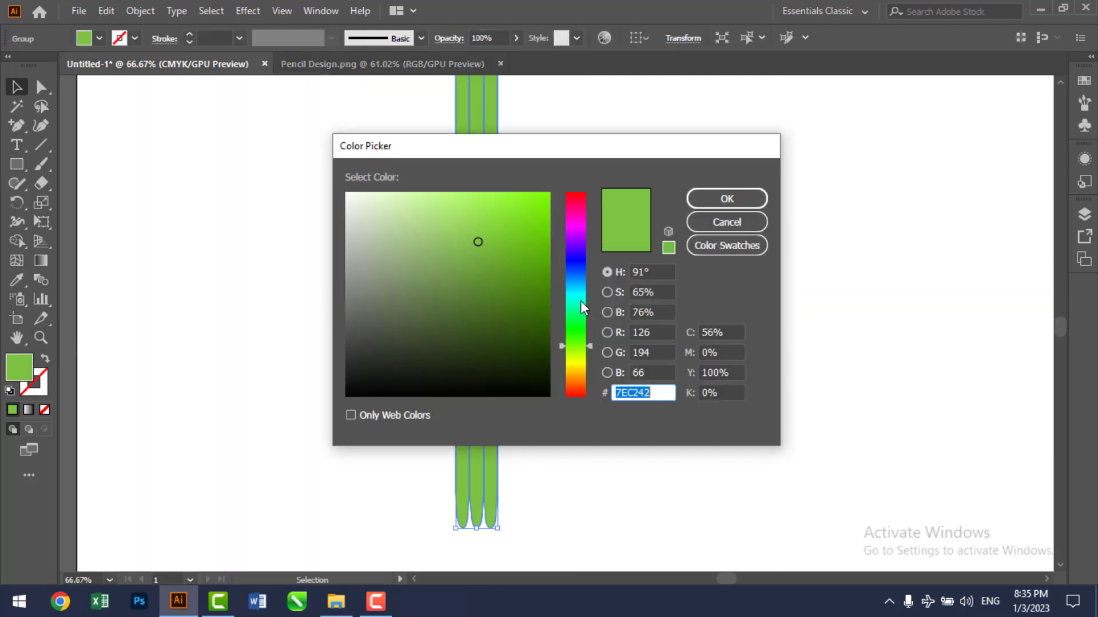
left_click(526, 212)
left_click(696, 198)
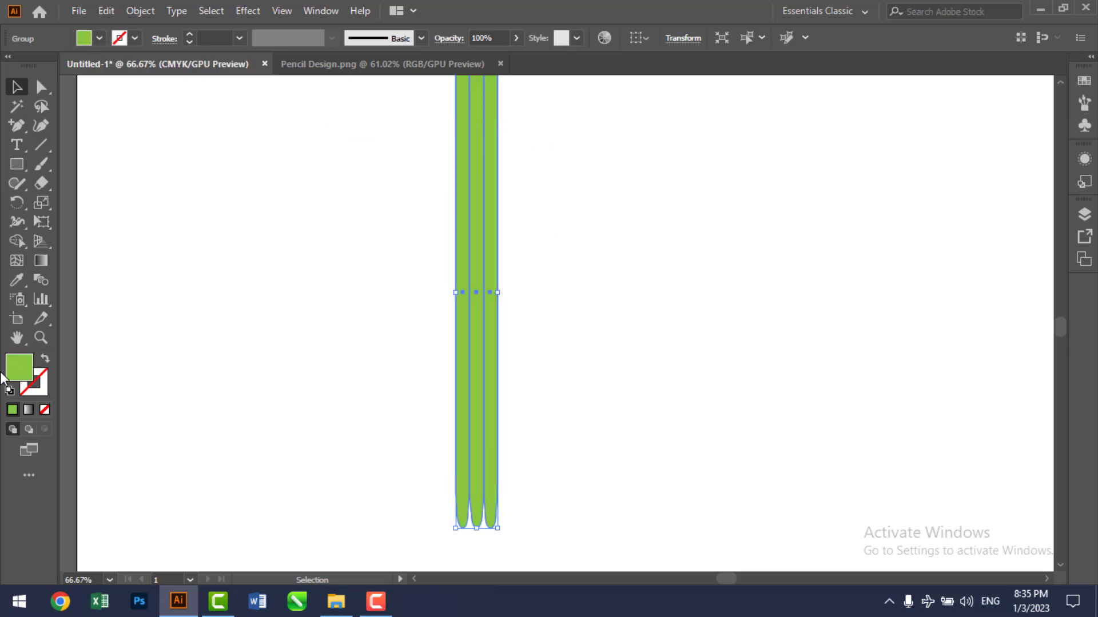
Fill the three-bar group with a deeper green swatch
left_click(99, 38)
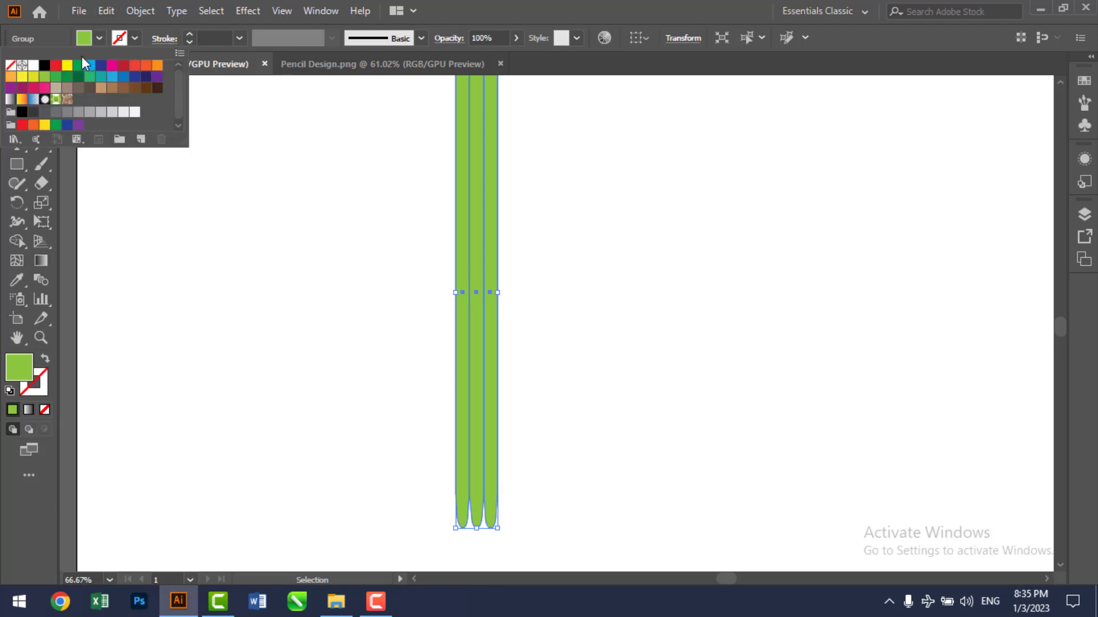
left_click(56, 77)
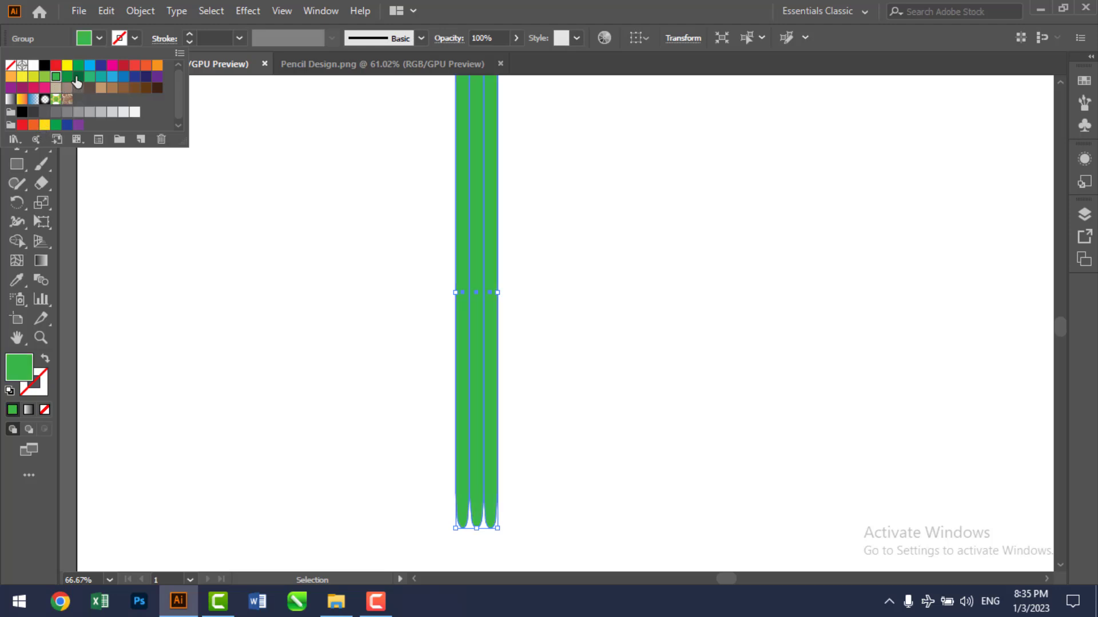
left_click(78, 73)
left_click(613, 242)
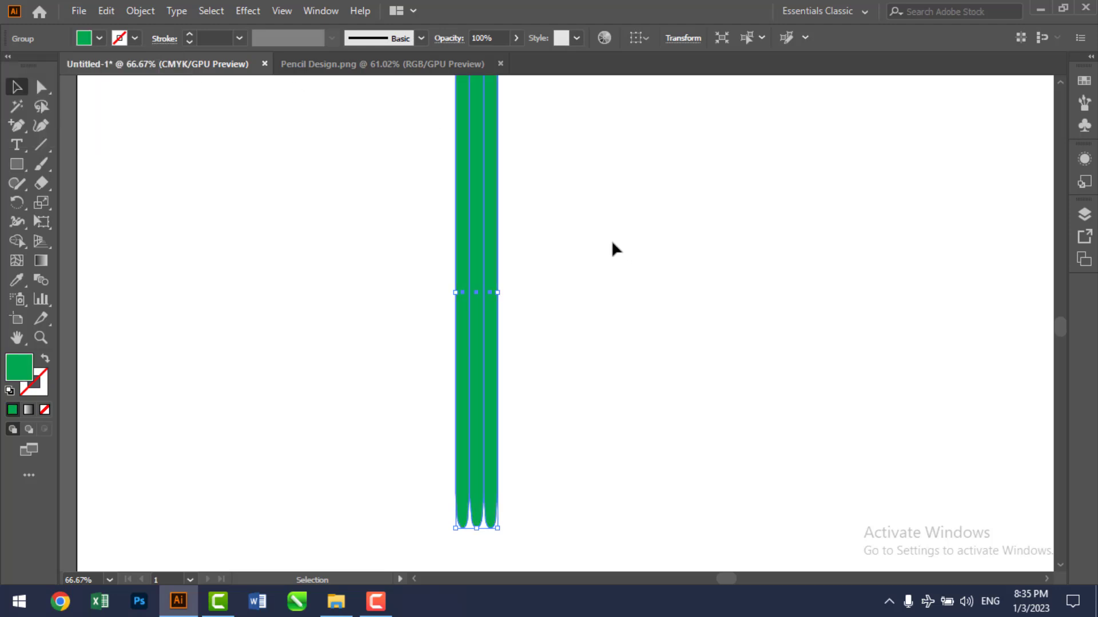
left_click(560, 276)
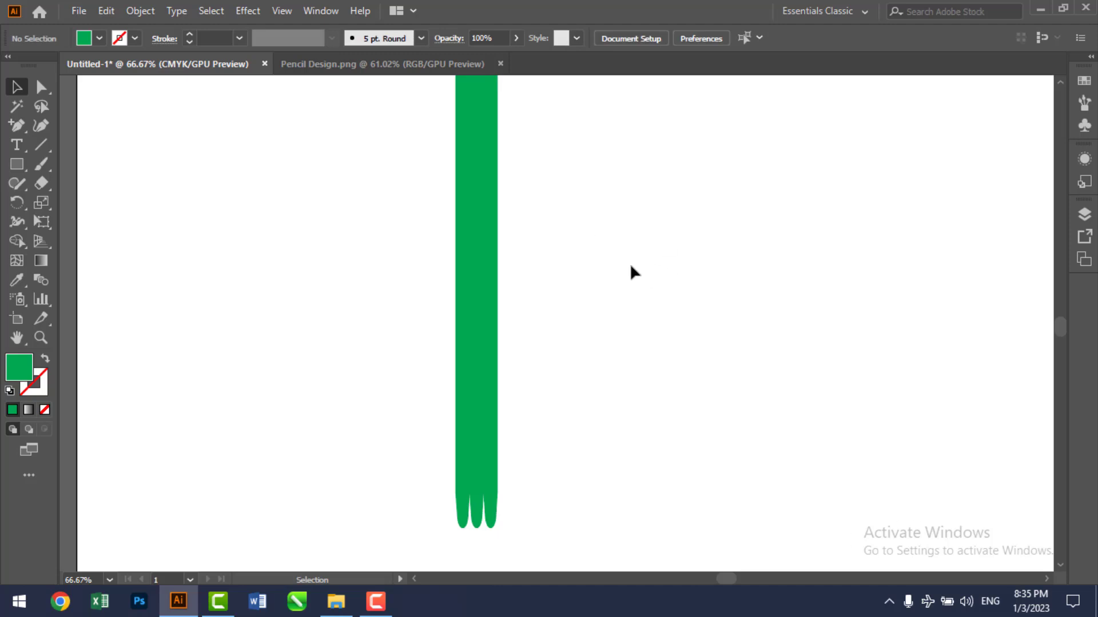
Examine the sharpened wooden tip of the pencil in Pencil Design.png up close, and return to the drawing
key("space")
left_click_drag(595, 245, 592, 115)
left_click(405, 64)
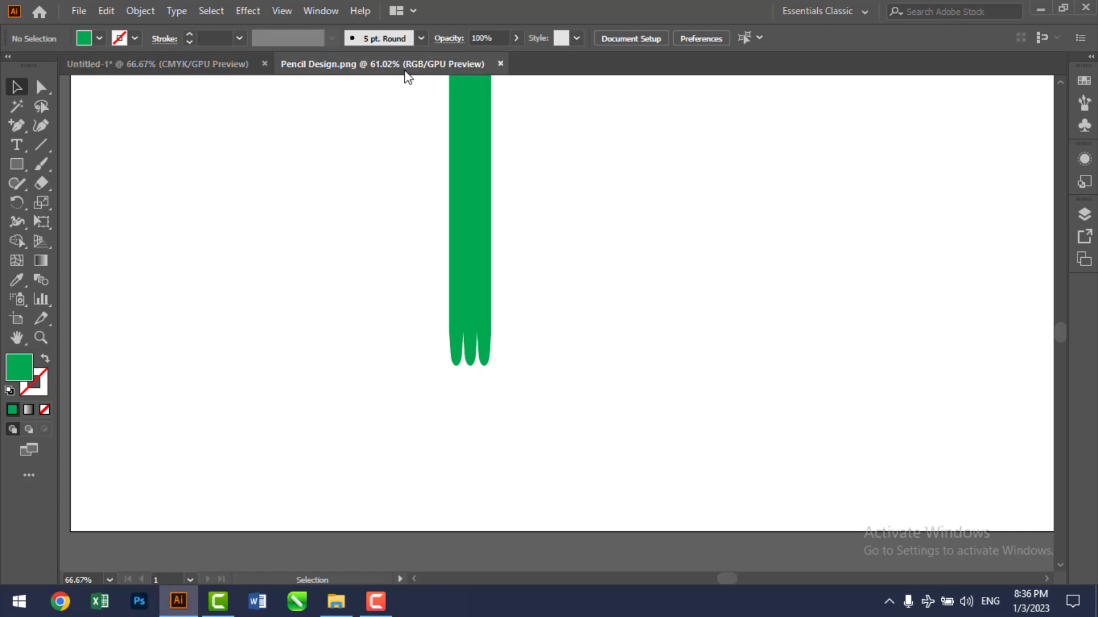
key("z")
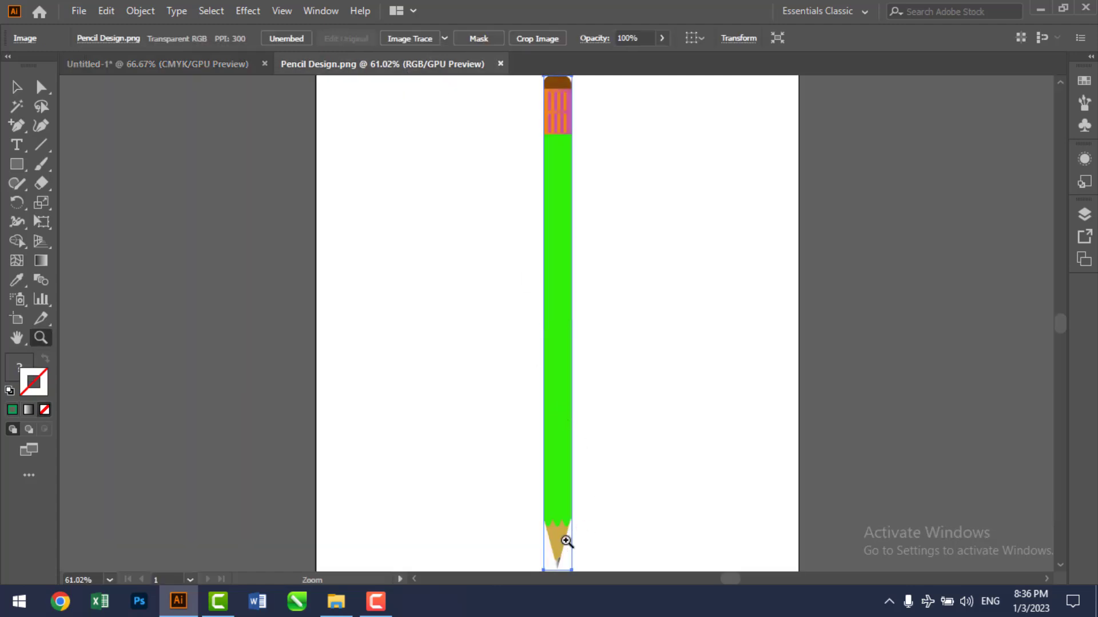
left_click_drag(606, 530, 794, 462)
key("space")
left_click_drag(621, 539, 650, 405)
left_click(194, 64)
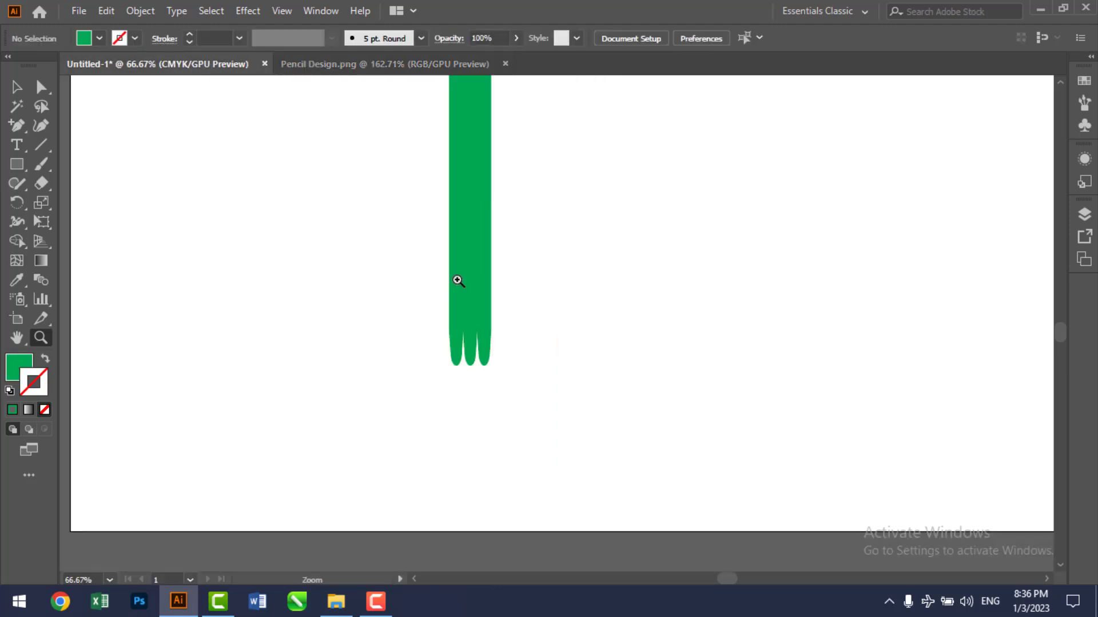
Draw a rectangle as wide as the green body, overlapping and extending below its scalloped end, and fill it with a brown swatch
left_click(16, 165)
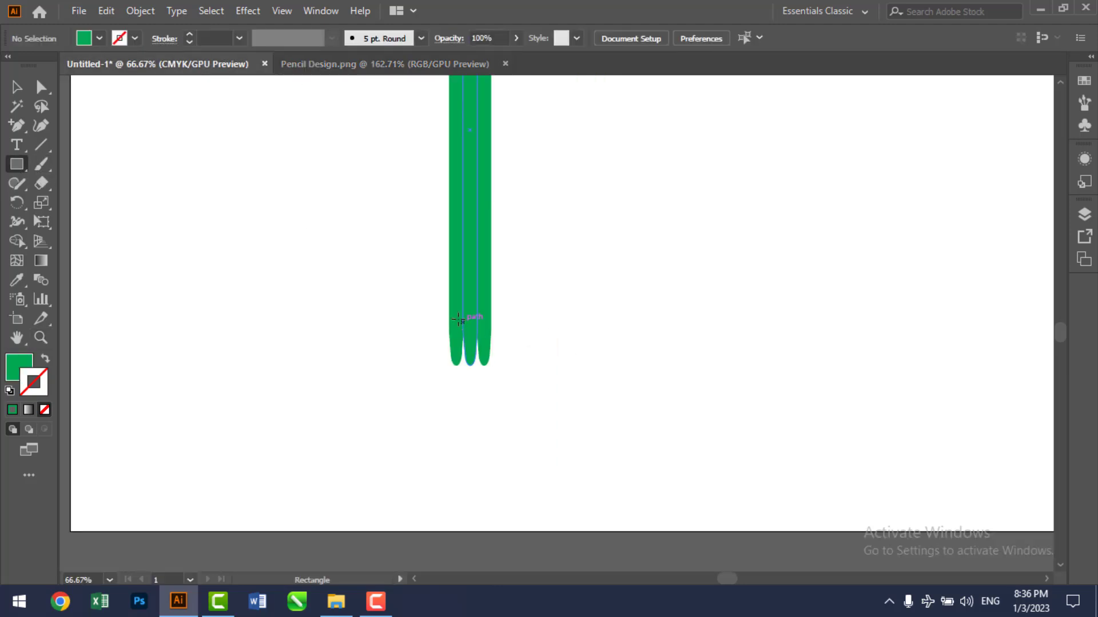
left_click_drag(449, 315, 492, 436)
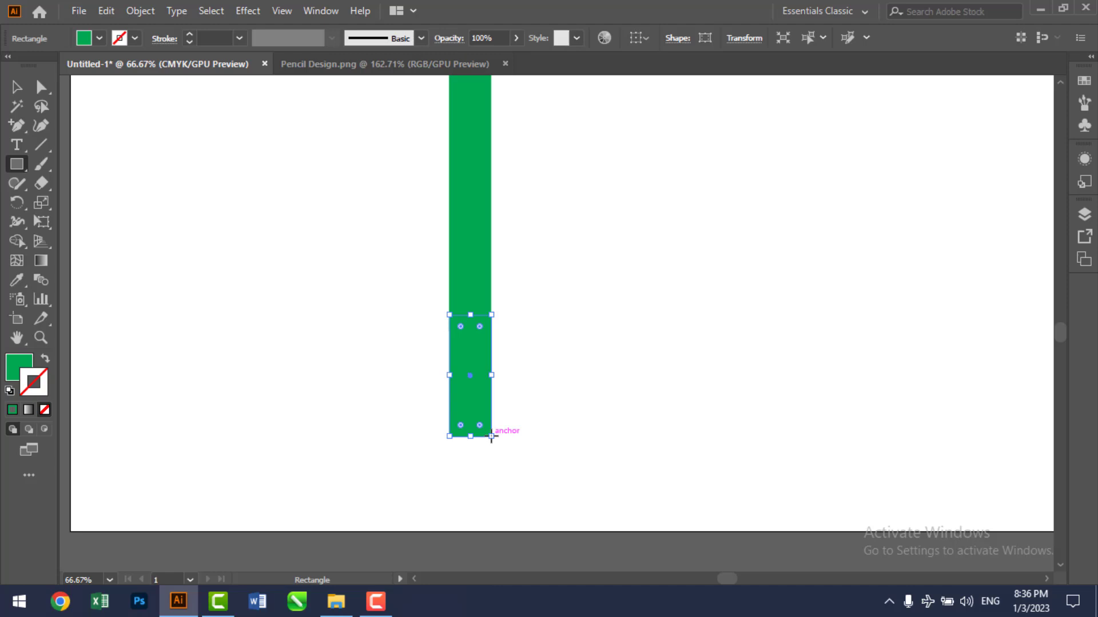
left_click(99, 38)
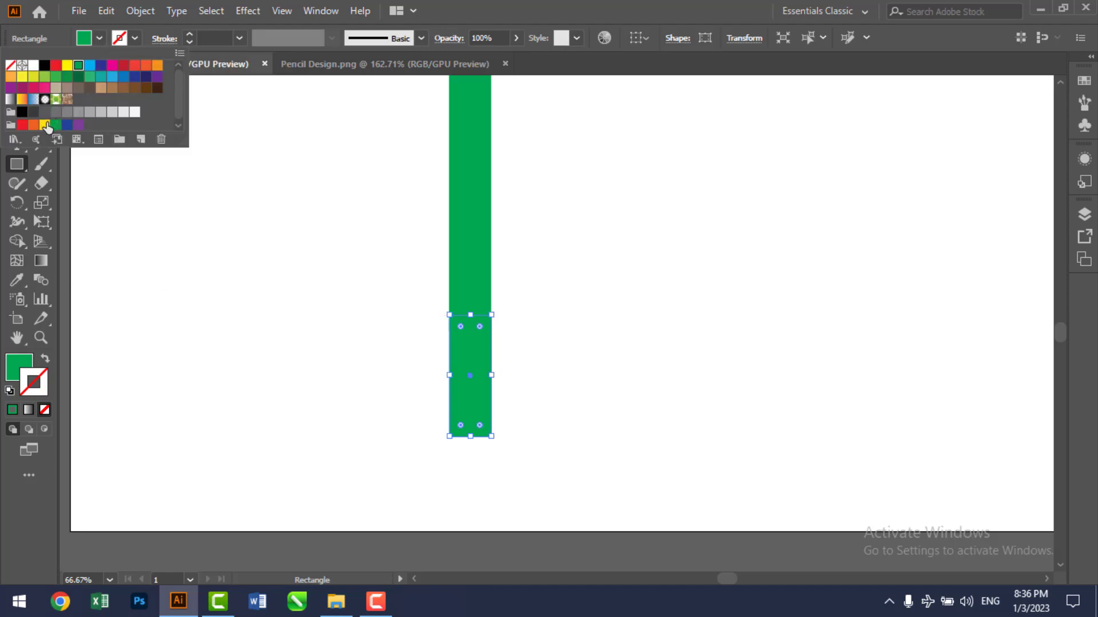
left_click(110, 88)
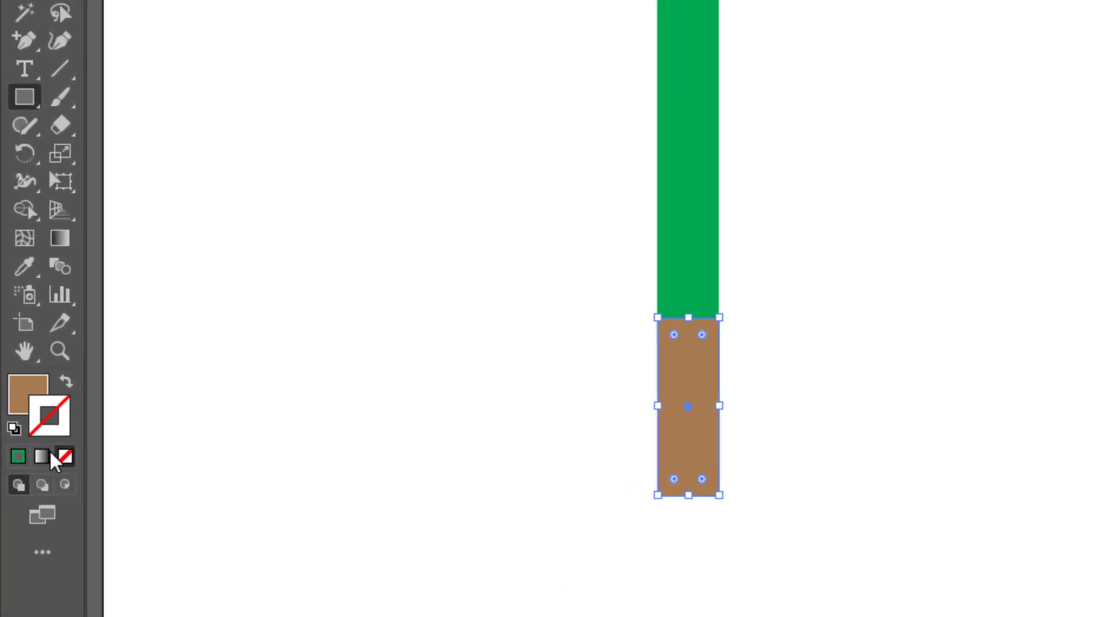
Apply a white-to-black linear gradient to the brown rectangle's stroke
left_click(45, 458)
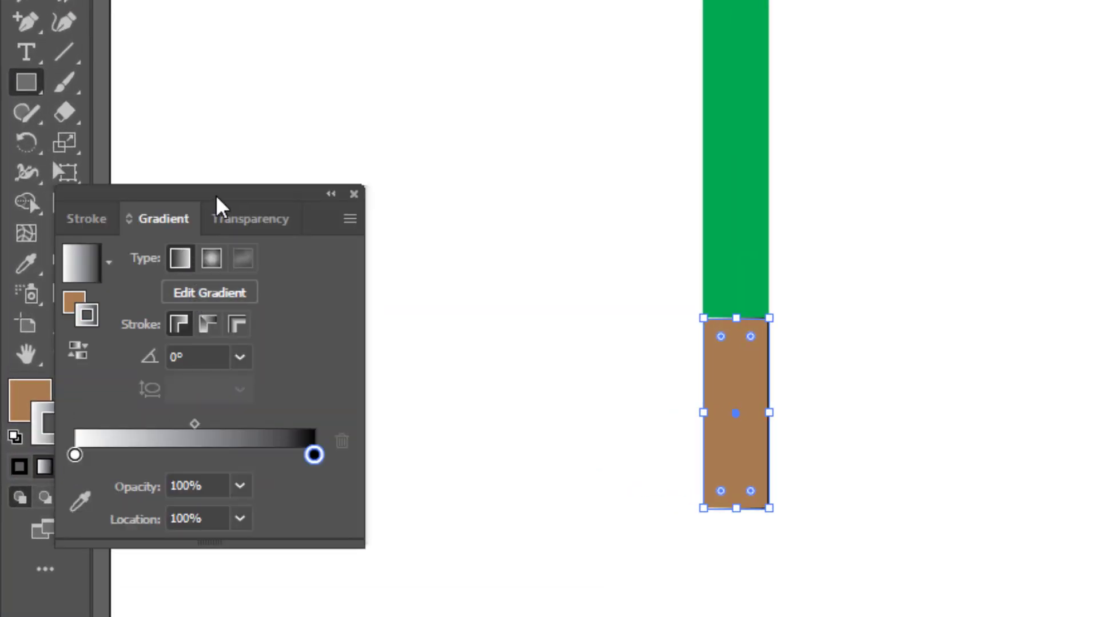
left_click_drag(212, 200, 401, 120)
left_click(265, 375)
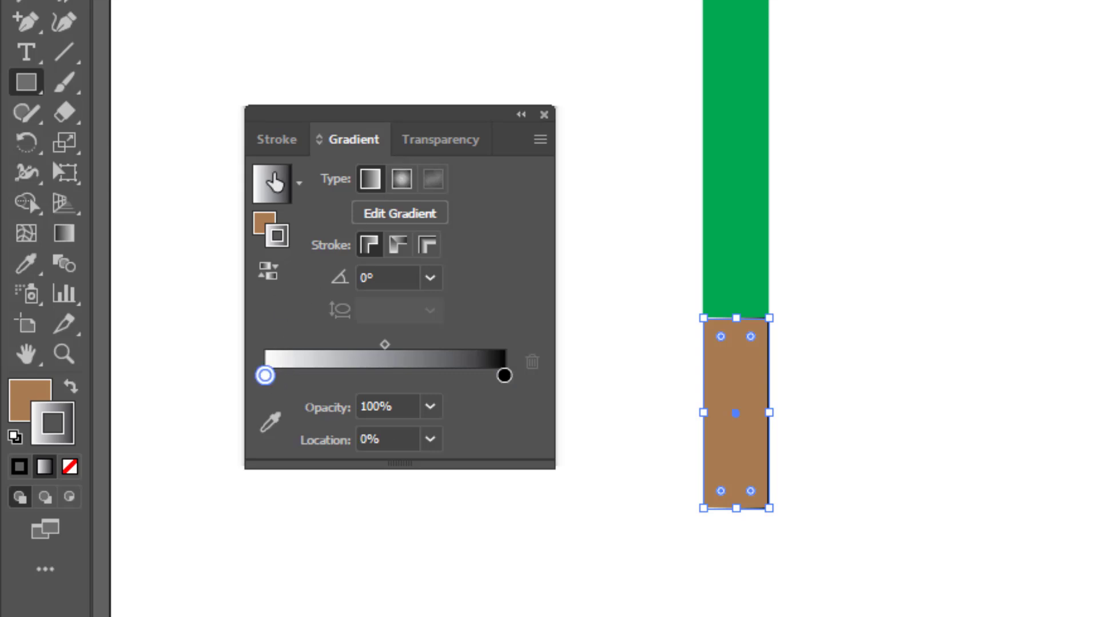
Apply the white-to-black linear gradient to the rectangle's fill
left_click(261, 228)
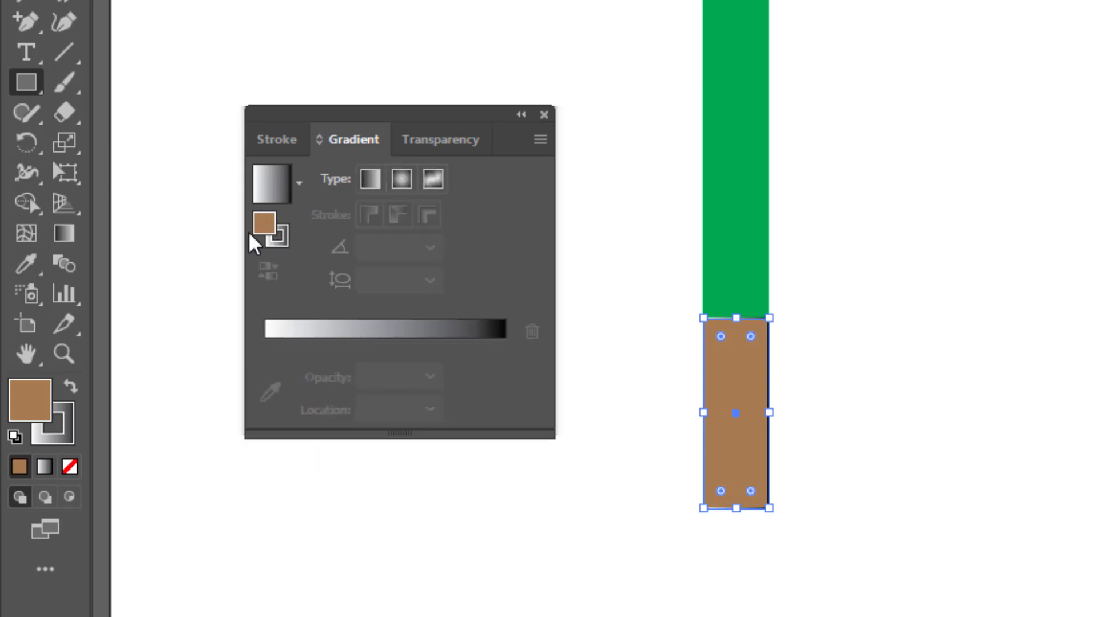
left_click(305, 184)
left_click(306, 184)
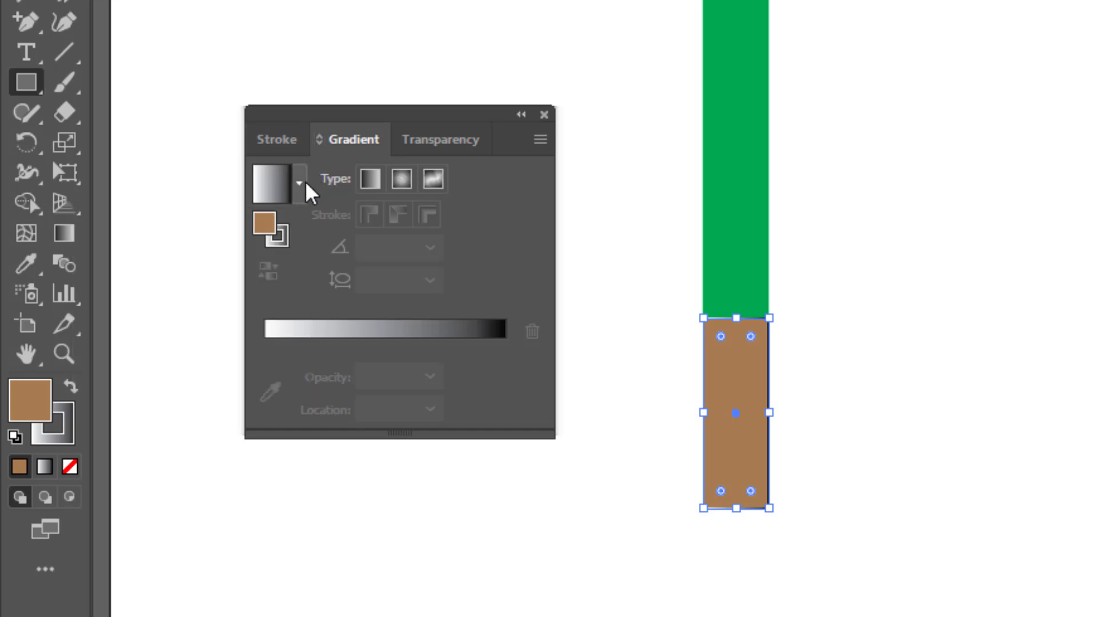
left_click_drag(417, 118, 358, 113)
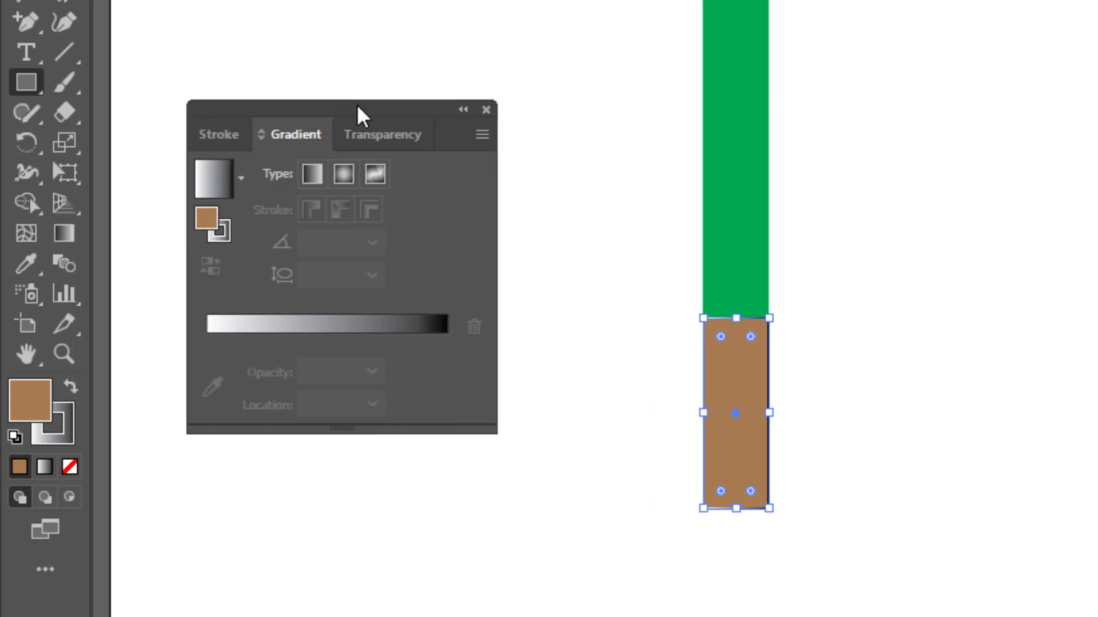
left_click(244, 327)
Recolor the fill gradient with orange for its white stop and a lighter orange for its black stop
left_click(206, 370)
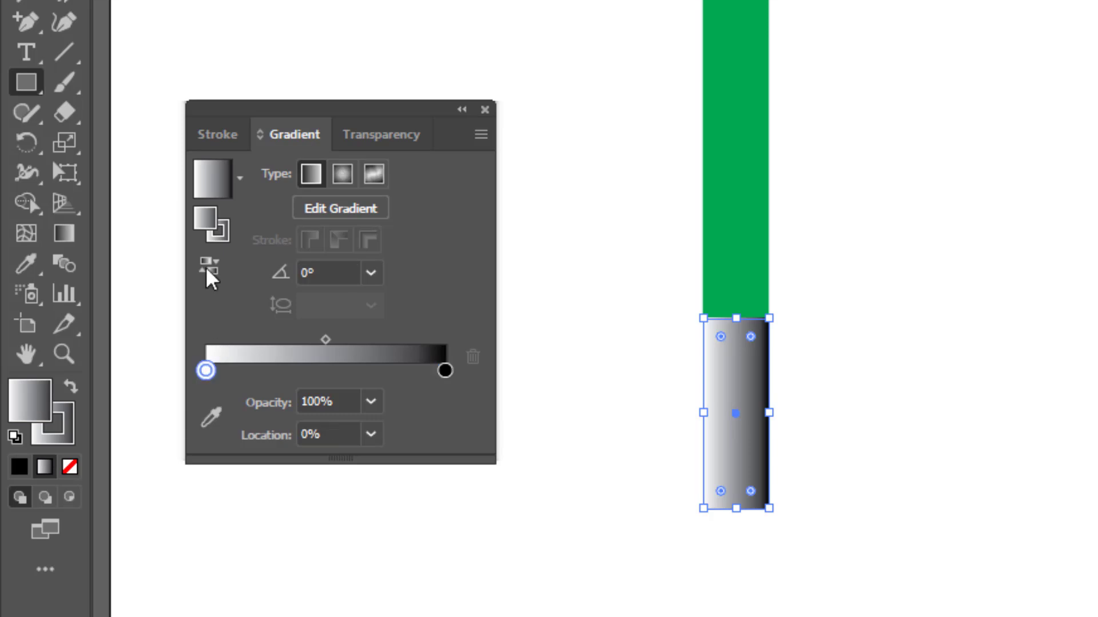
double_click(207, 371)
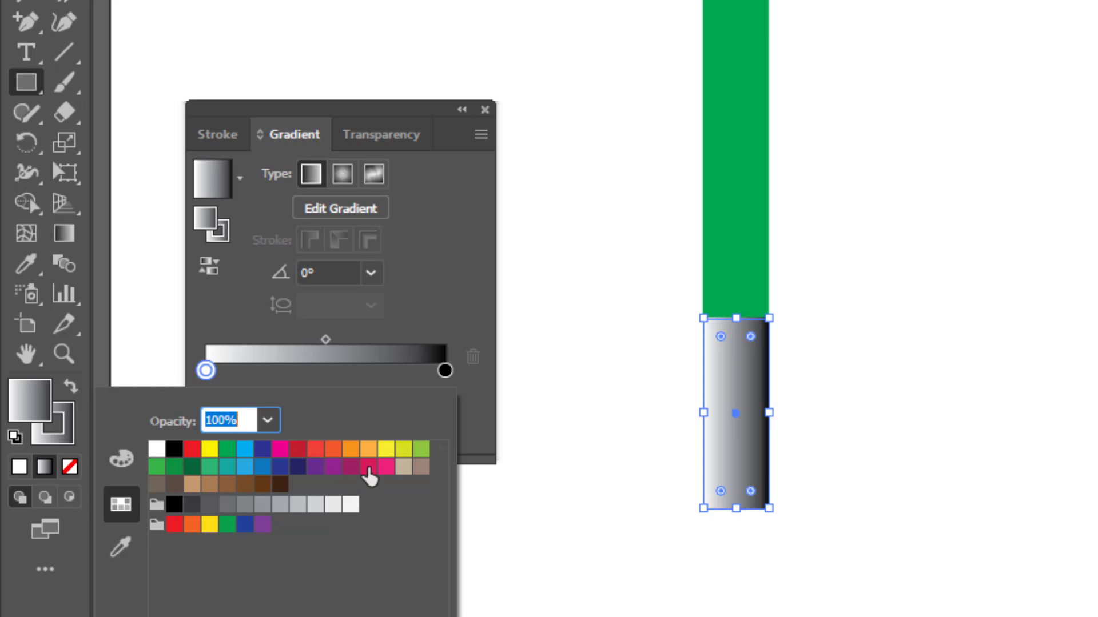
left_click(350, 450)
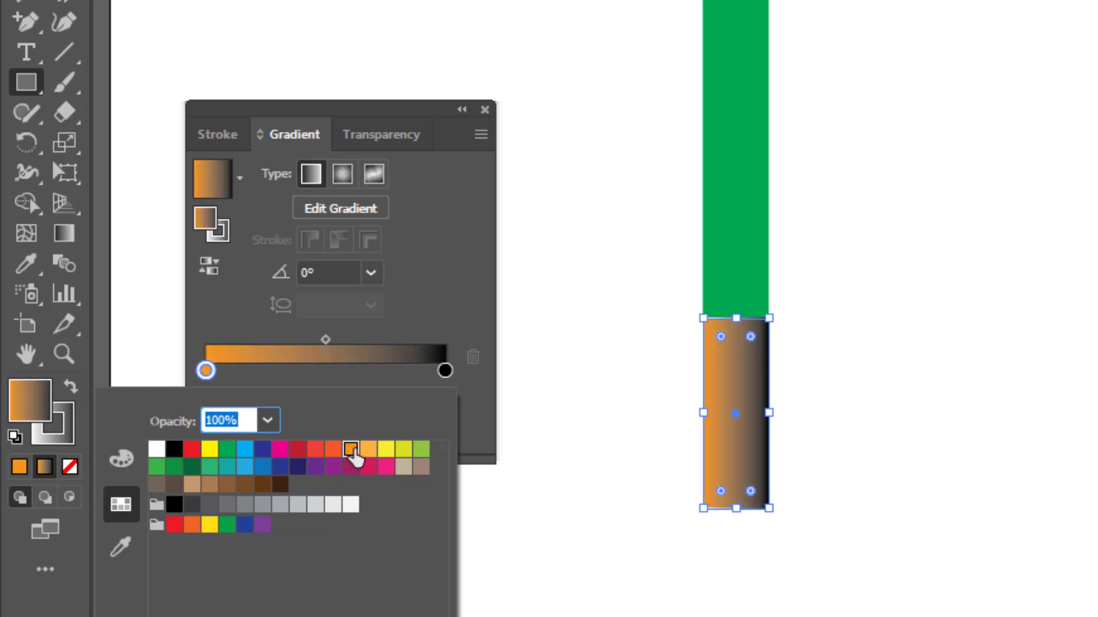
left_click(445, 371)
double_click(445, 370)
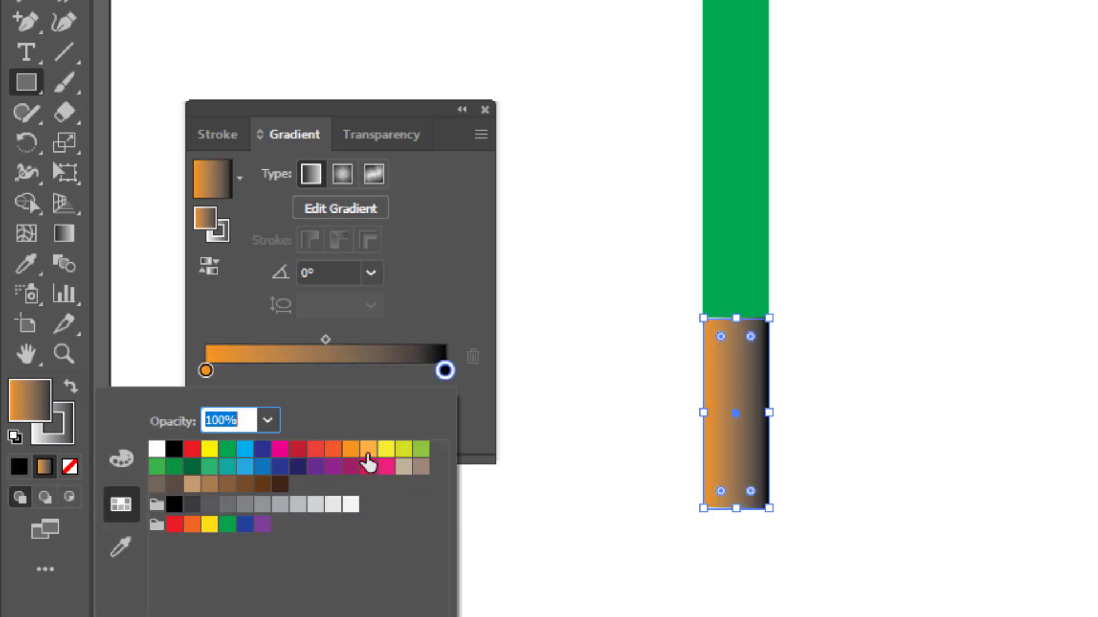
left_click(368, 449)
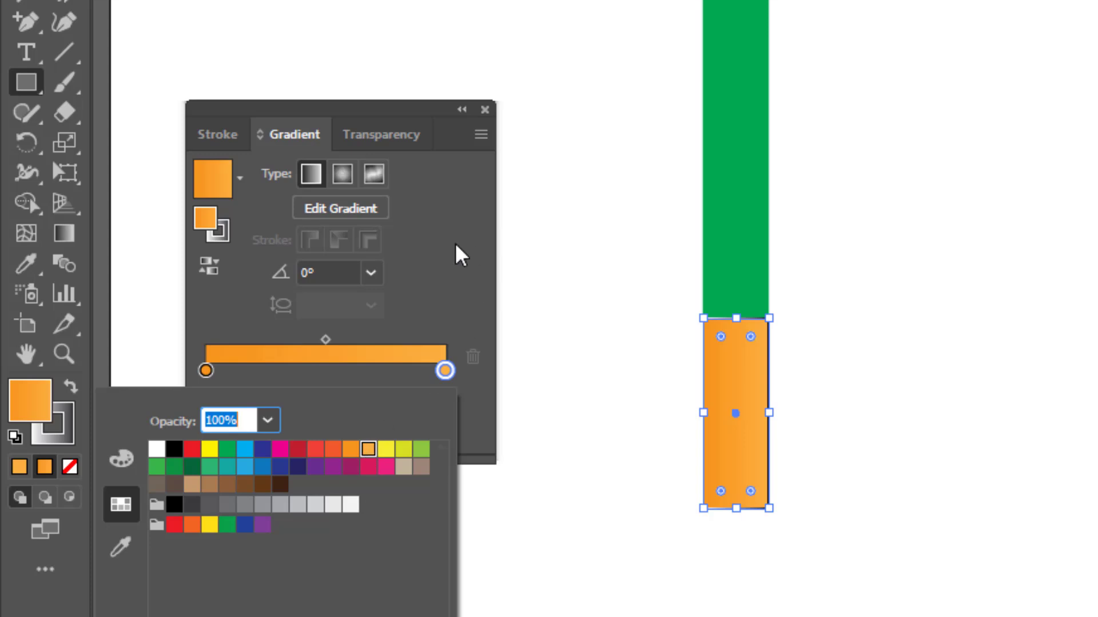
Shift the orange stop inward by nearly a quarter of the gradient's length and the light orange stop to 98.45%
left_click(447, 372)
left_click(205, 371)
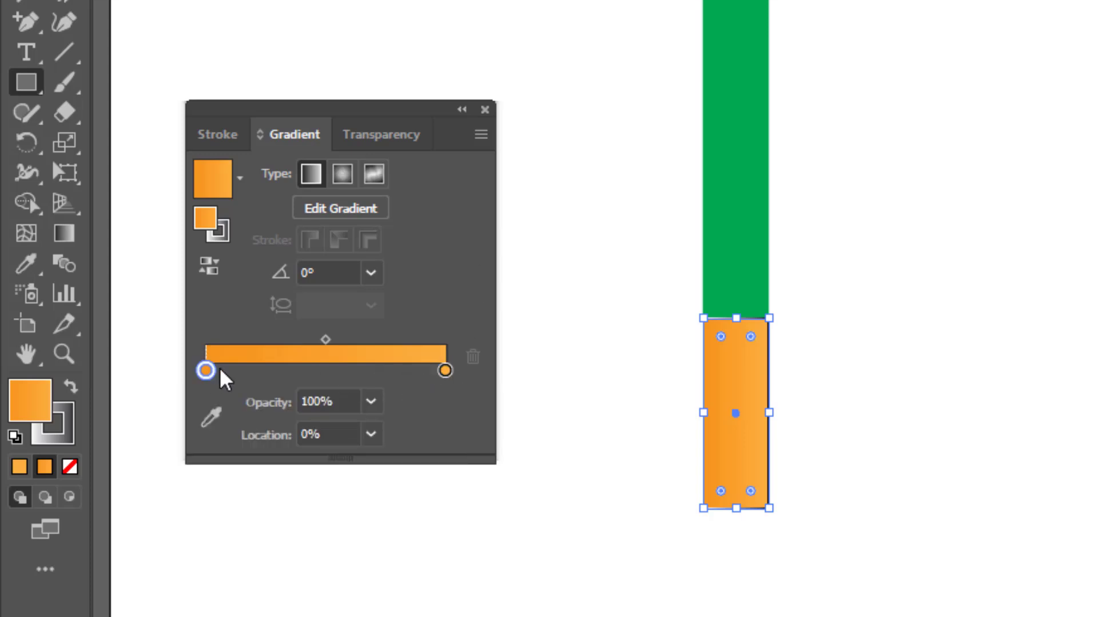
left_click_drag(207, 371, 261, 370)
mouse_move(443, 377)
left_mouse_down()
mouse_move(404, 378)
mouse_move(441, 378)
left_mouse_up()
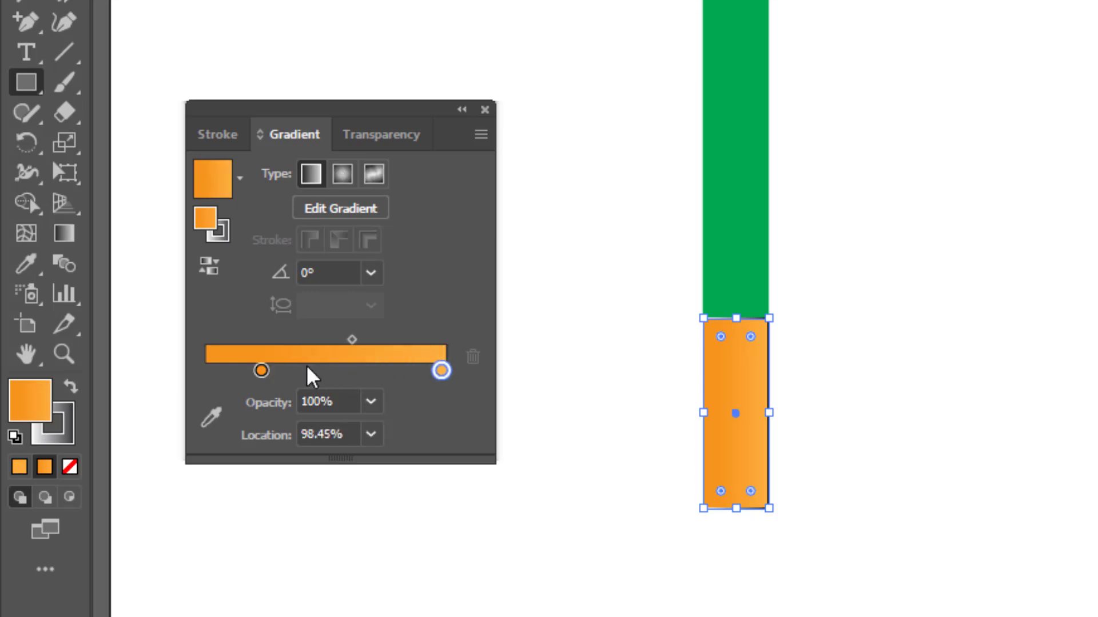
Move the orange gradient stop of the lower rectangle's fill to 0% and deselect the rectangle
left_click_drag(260, 371, 206, 371)
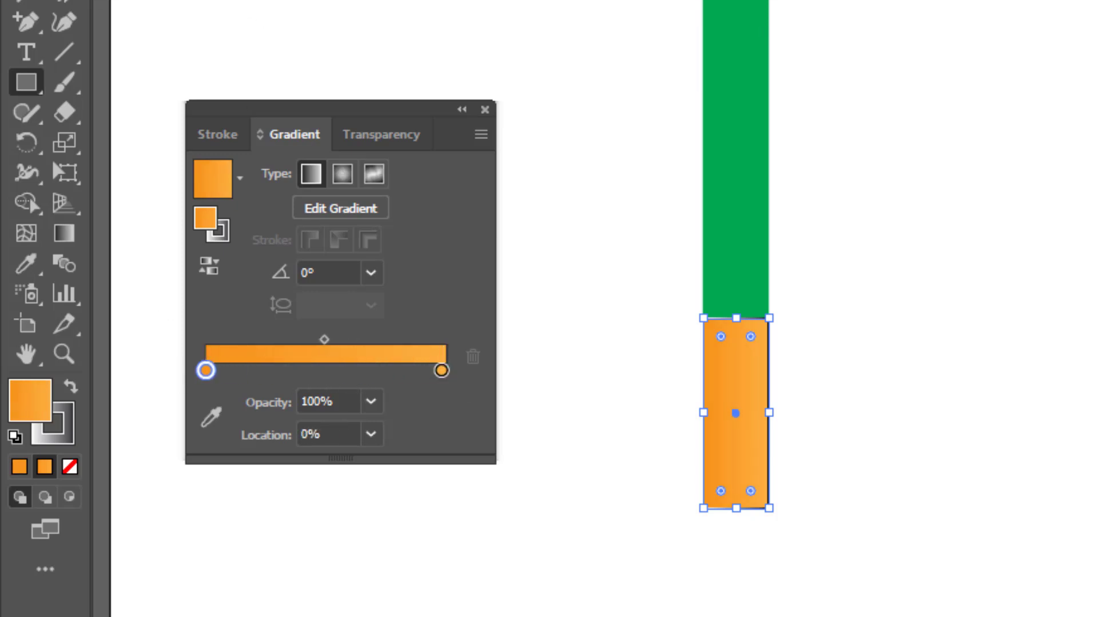
key("v")
left_click(571, 112)
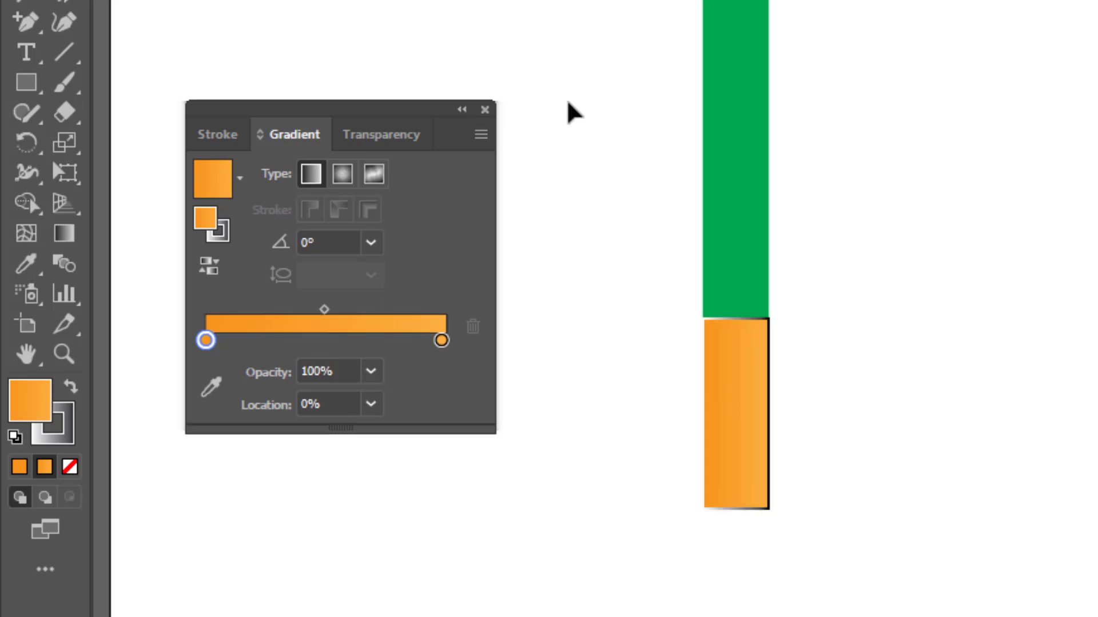
Set the orange rectangle's stroke to none and put away the color and gradient controls
left_click(741, 426)
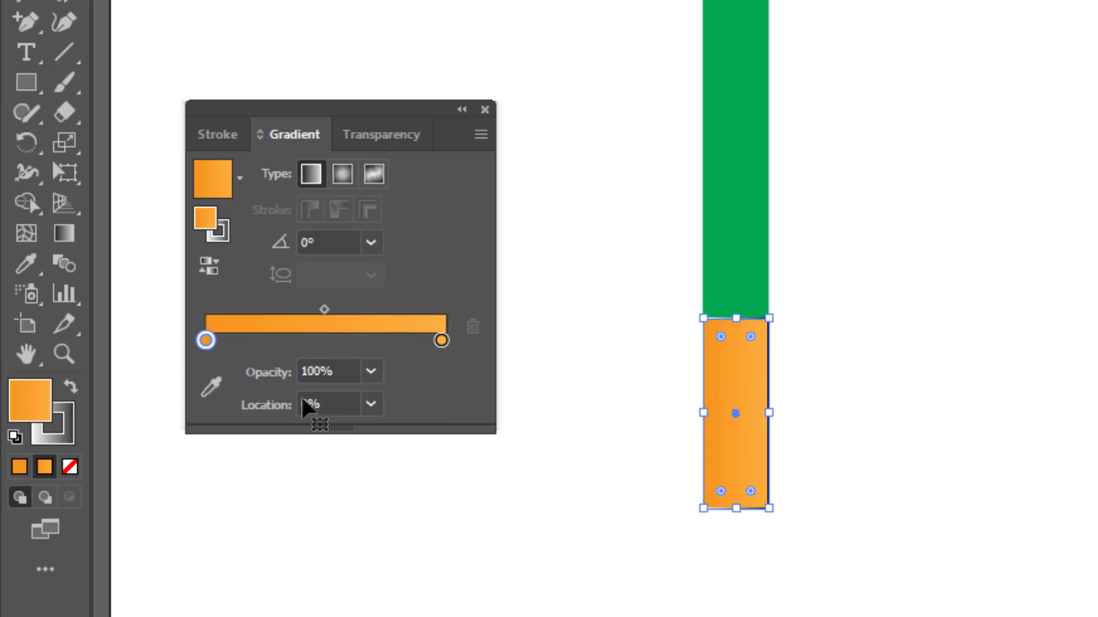
left_click(70, 442)
left_click(76, 467)
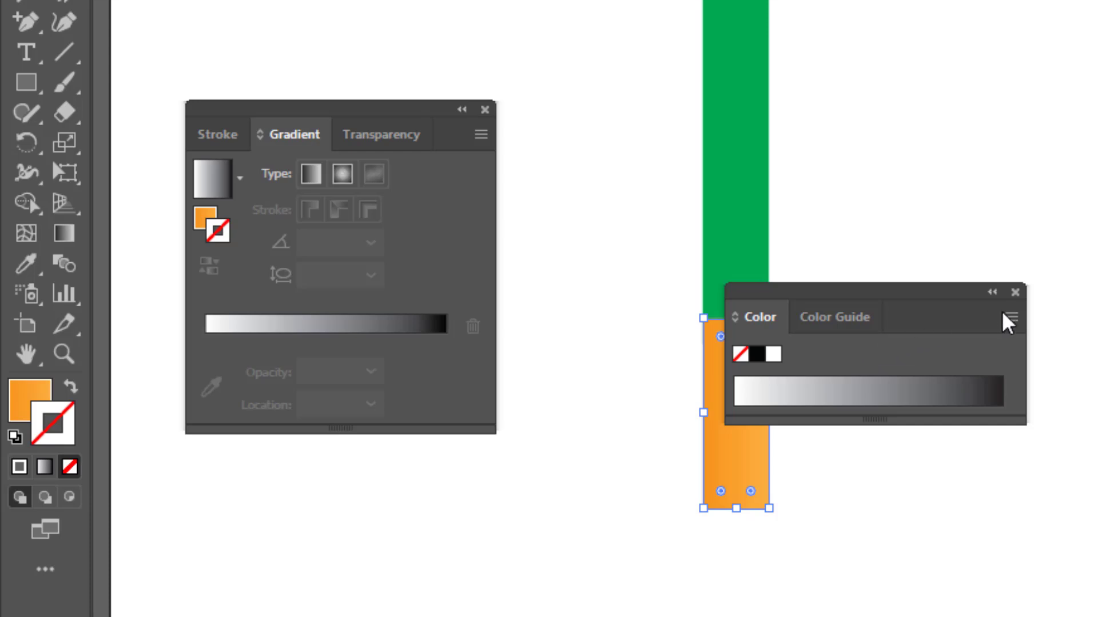
left_click(1015, 292)
left_click(864, 457)
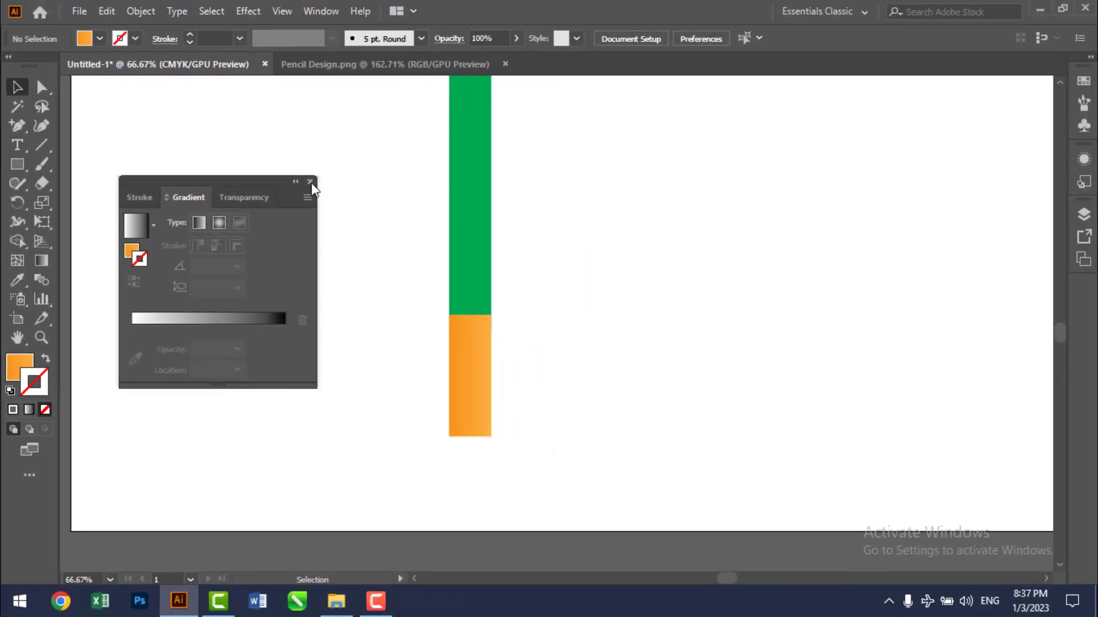
left_click(386, 150)
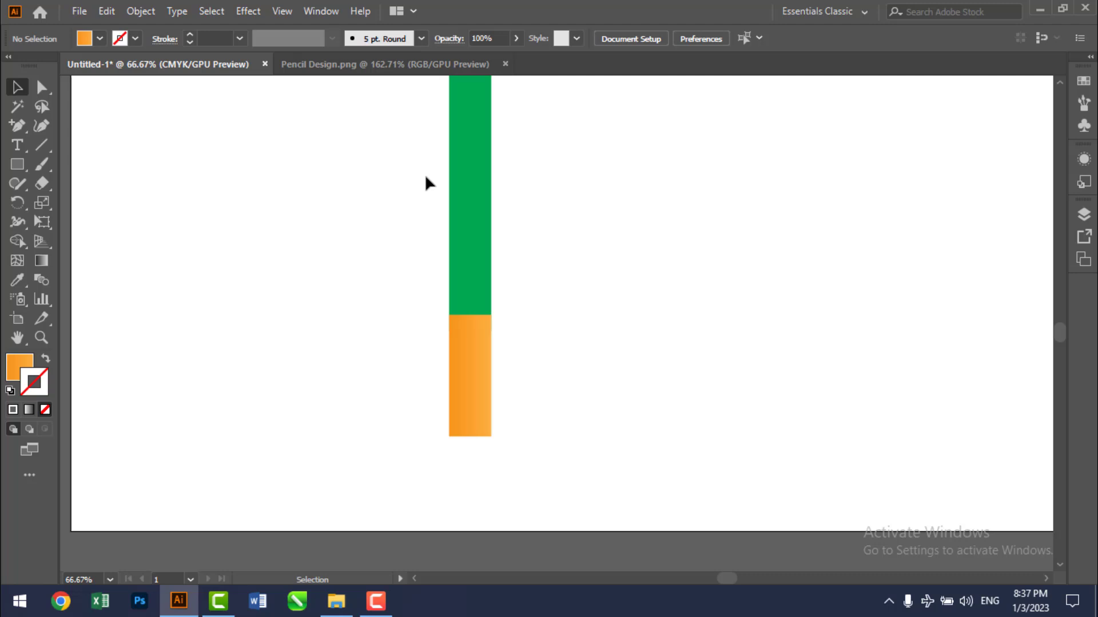
right_click(464, 336)
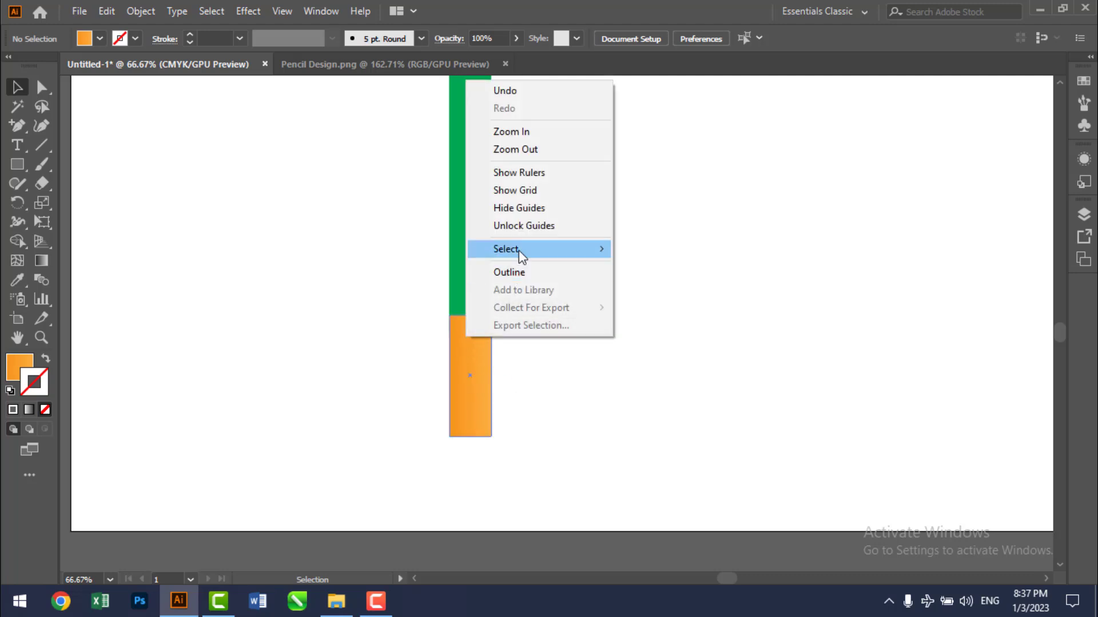
mouse_move(527, 243)
left_click(689, 188)
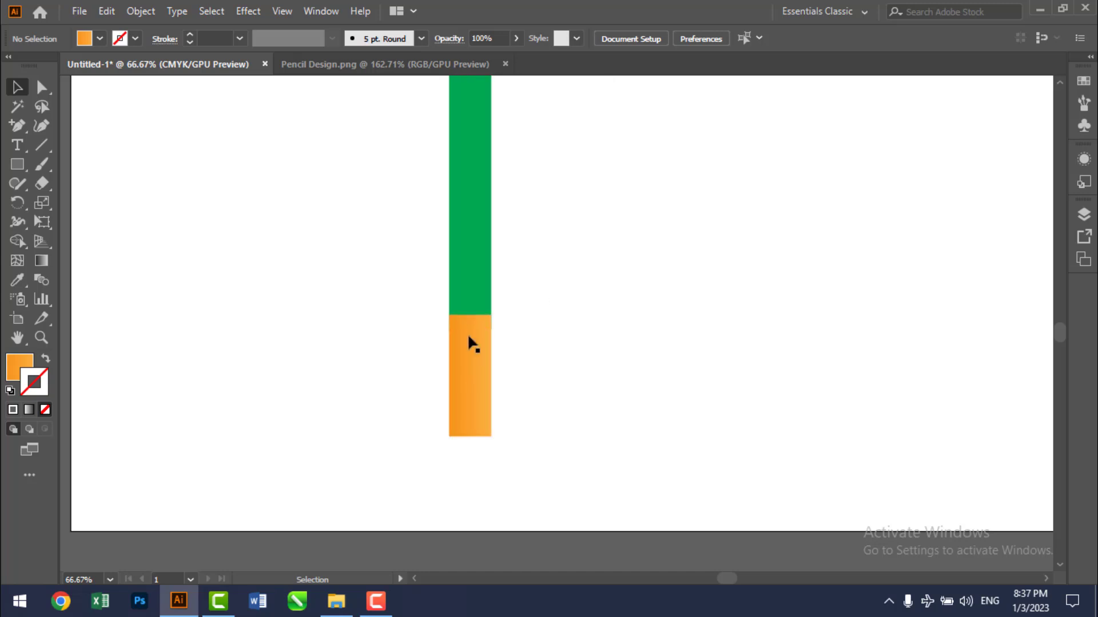
Send the orange gradient rectangle to the back, behind the green scalloped body
left_click(462, 337)
right_click(481, 355)
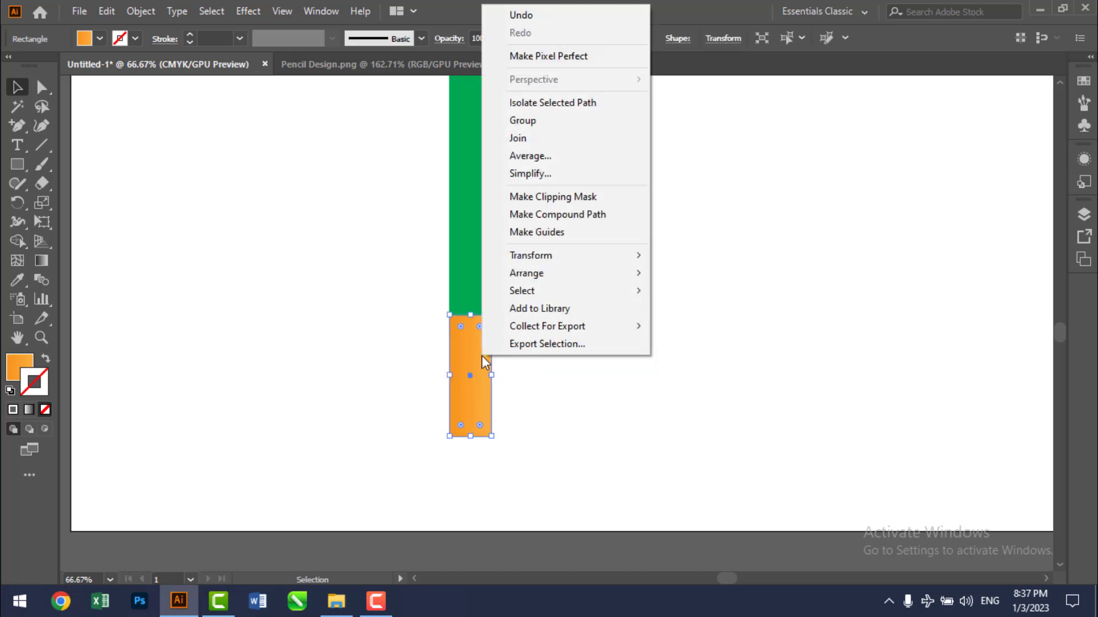
mouse_move(540, 275)
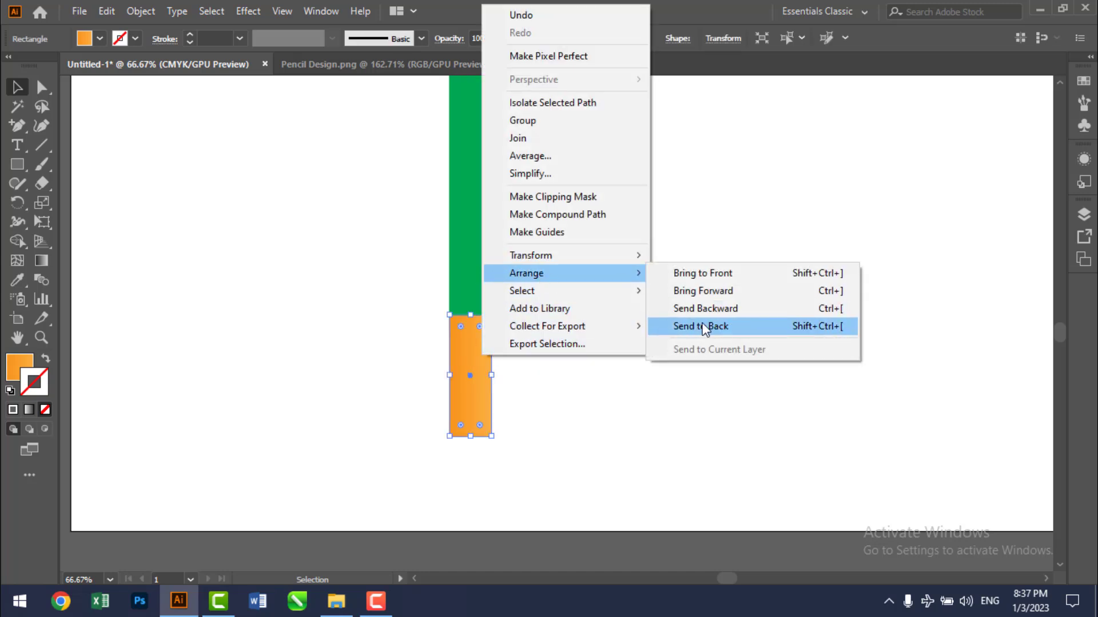
left_click(702, 325)
left_click(566, 338)
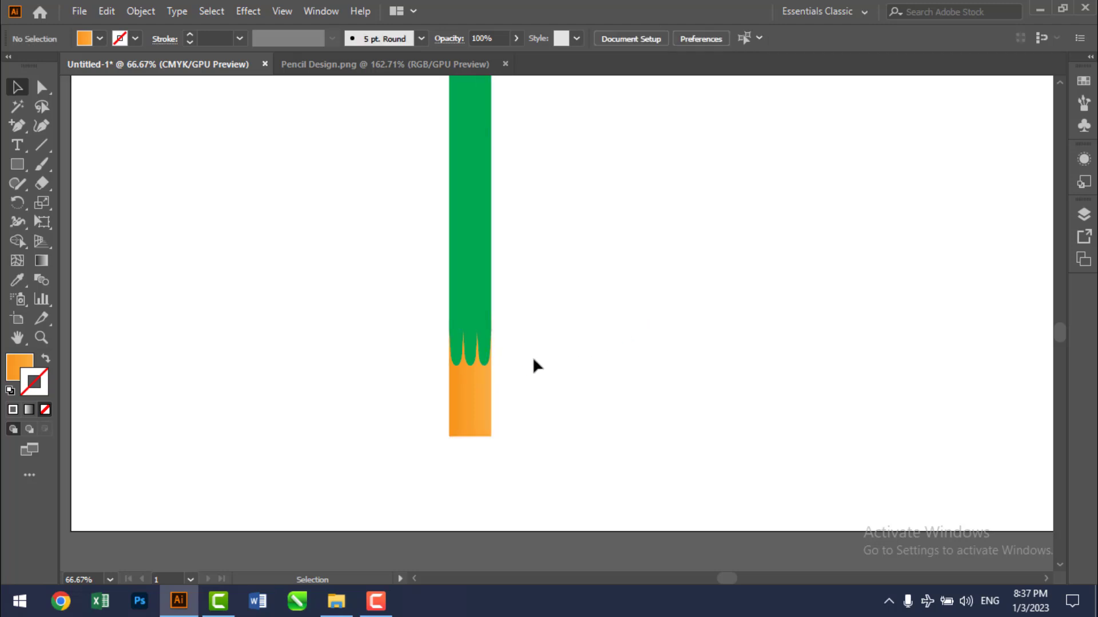
Lengthen the orange rectangle downward by about a third of its height, keeping its width
key("z")
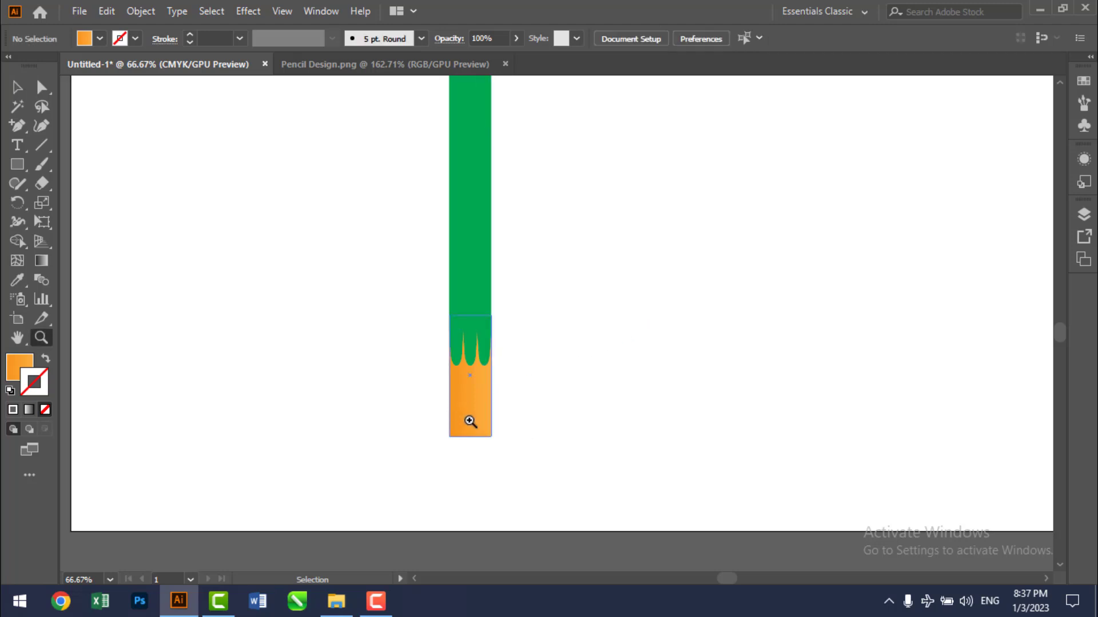
left_click_drag(471, 421, 544, 426)
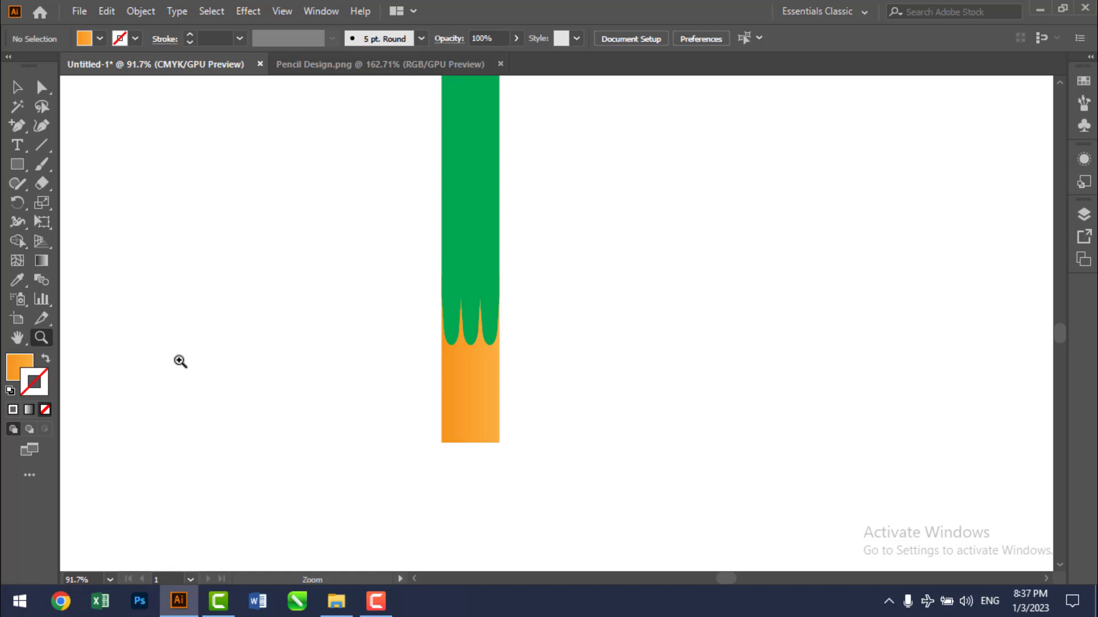
left_click(17, 87)
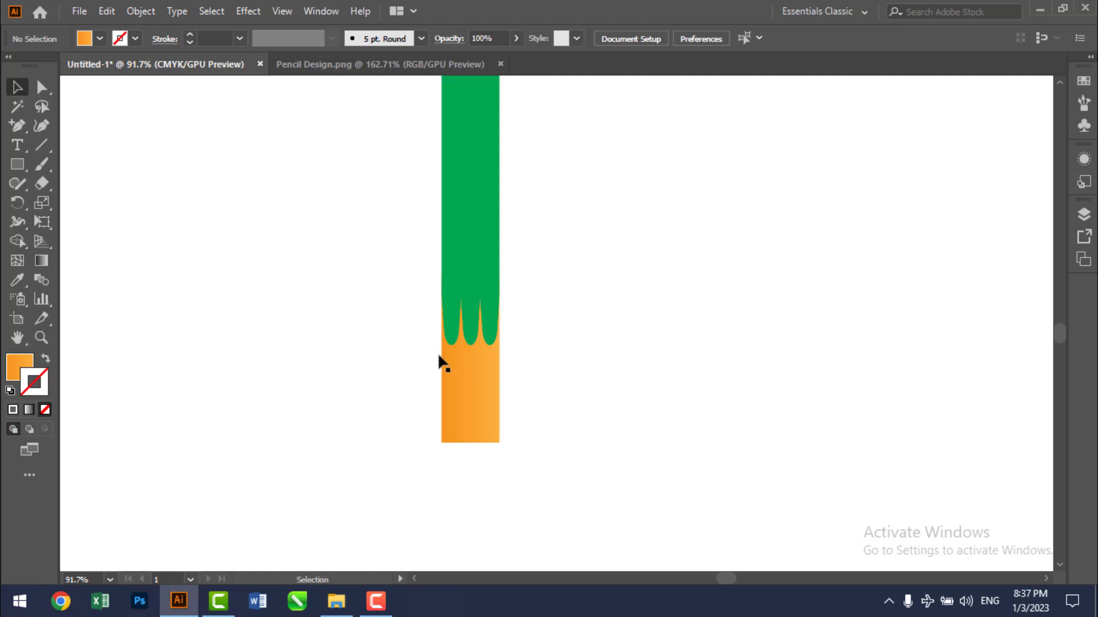
left_click(472, 386)
left_click_drag(474, 443, 471, 490)
left_click(605, 403)
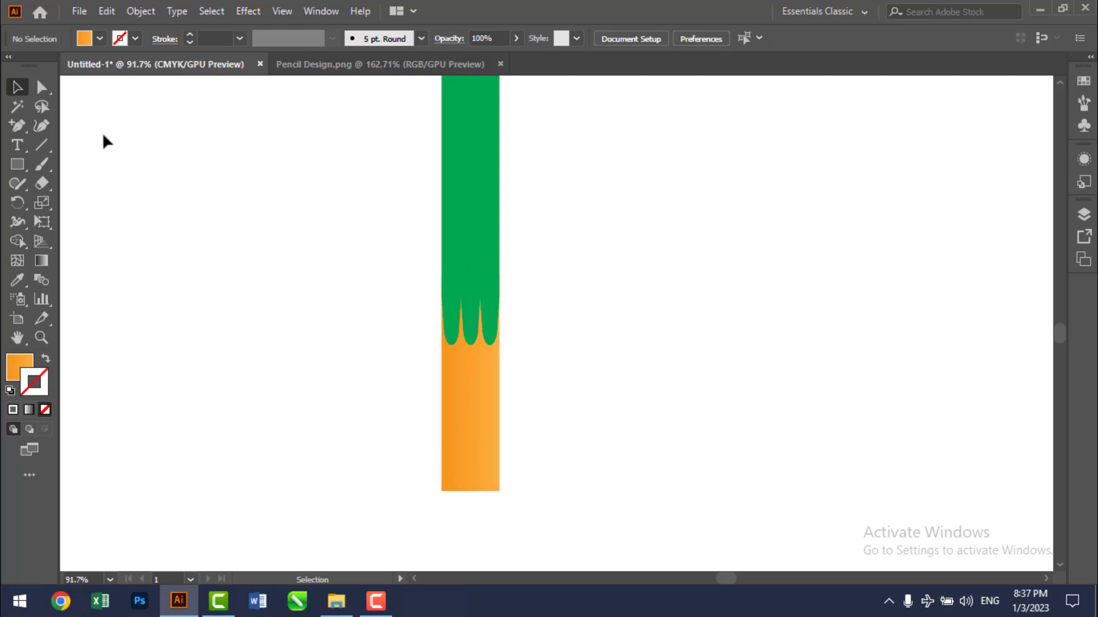
Add an anchor point at the middle of the orange rectangle's bottom edge
left_click(484, 434)
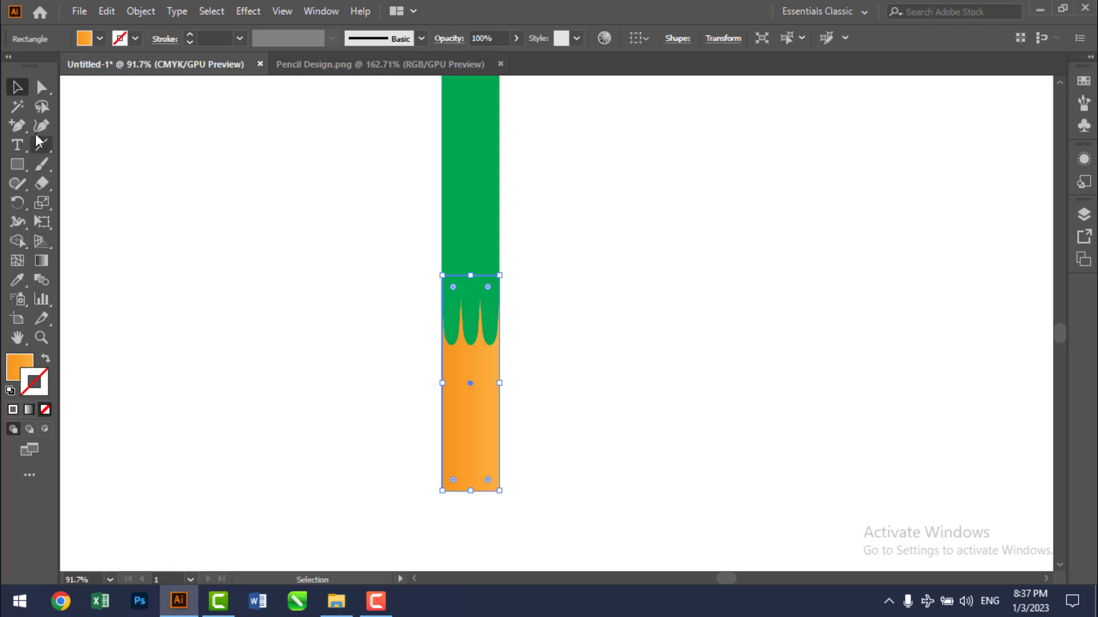
left_click(17, 125)
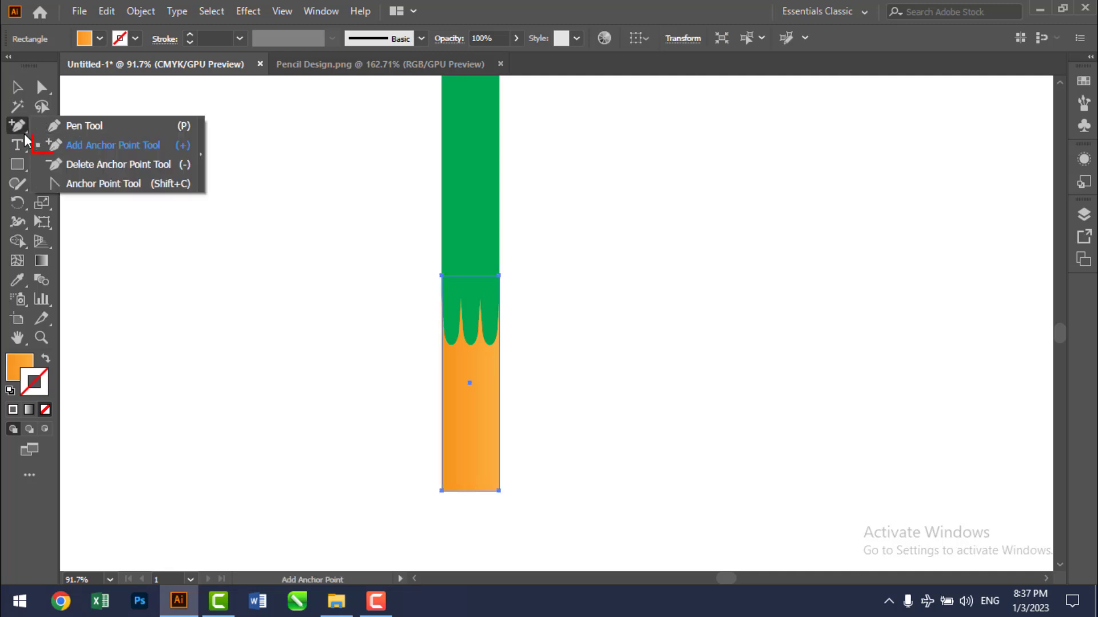
left_click(109, 144)
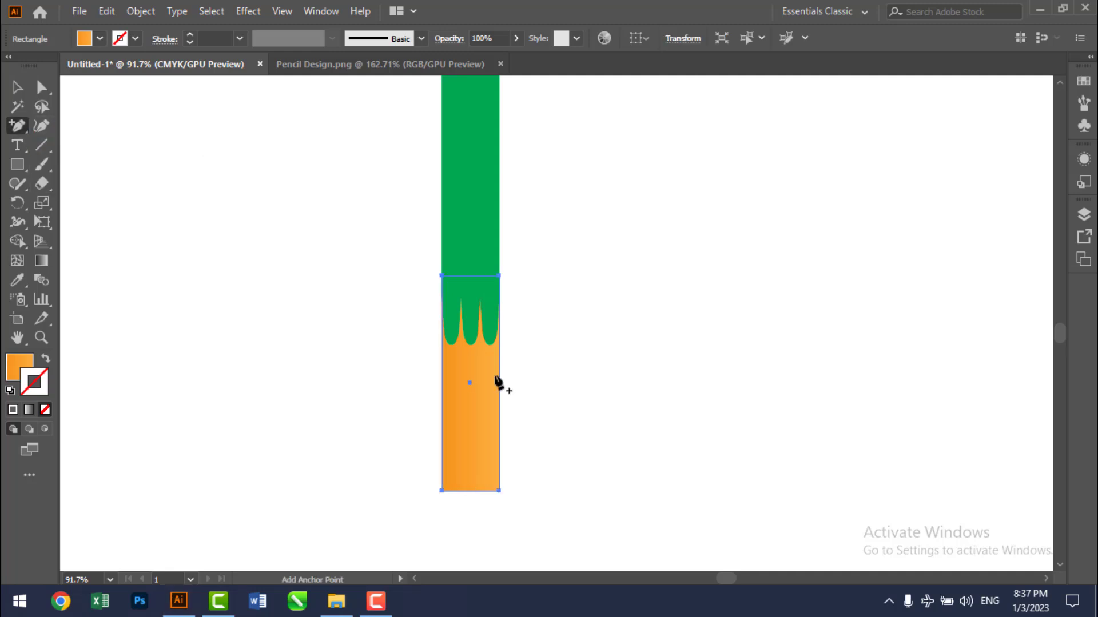
left_click(470, 491)
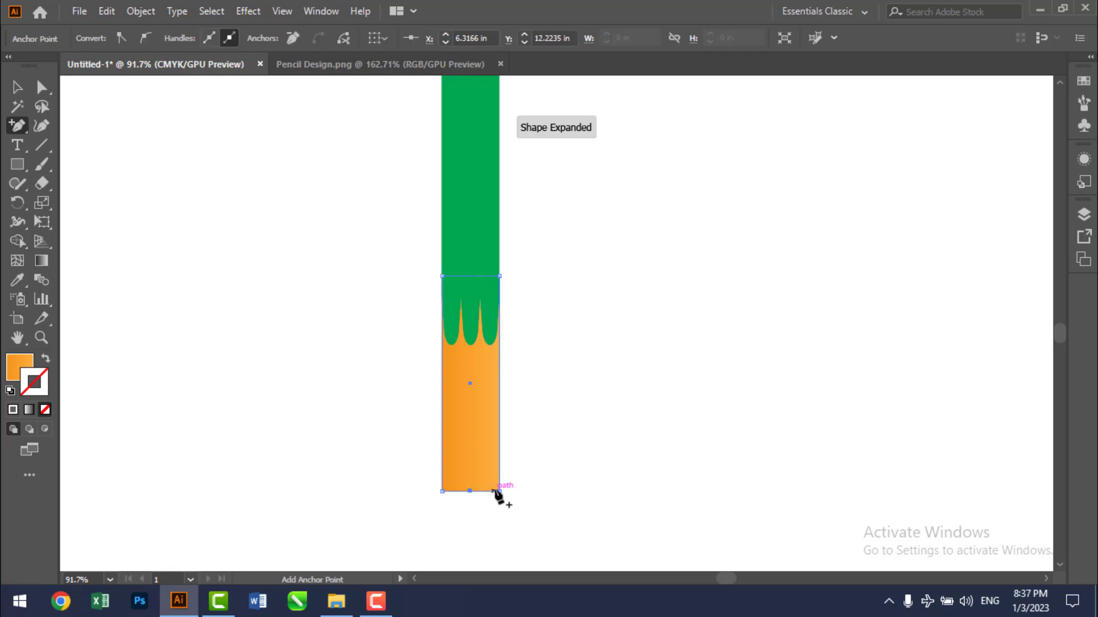
Delete both bottom corner anchor points of the orange rectangle, leaving a tip that tapers to the middle point
left_click(20, 127)
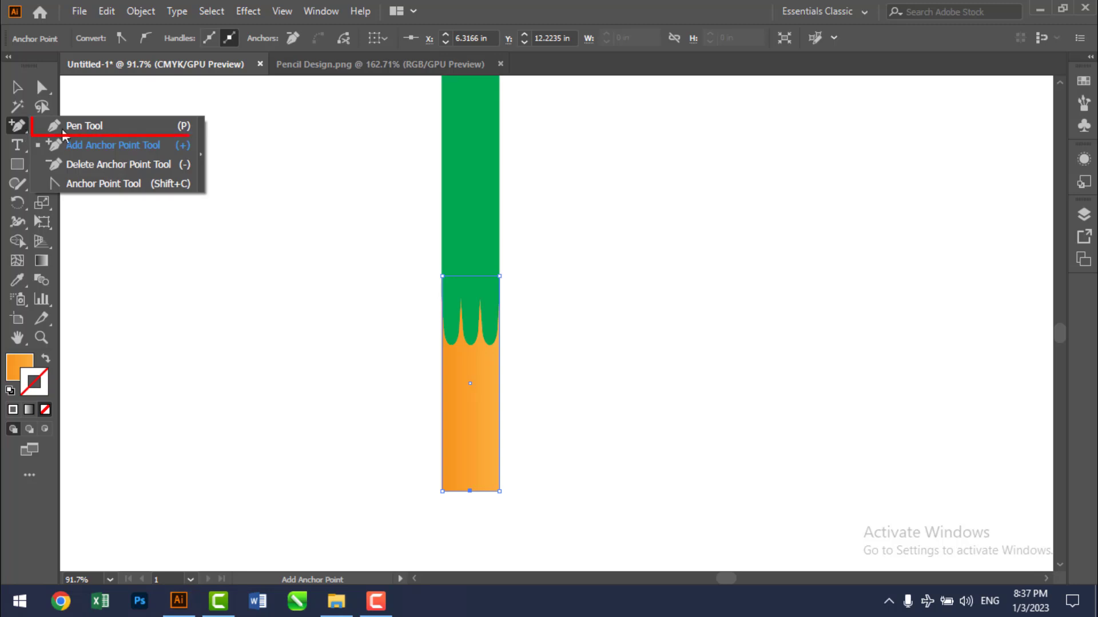
left_click(64, 127)
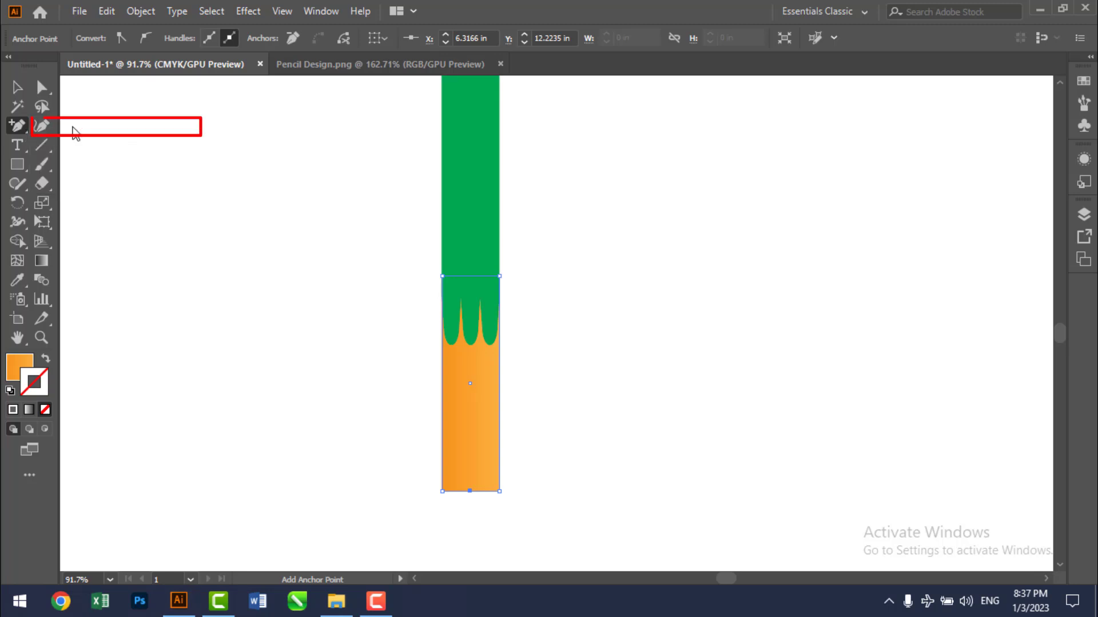
left_click(499, 491)
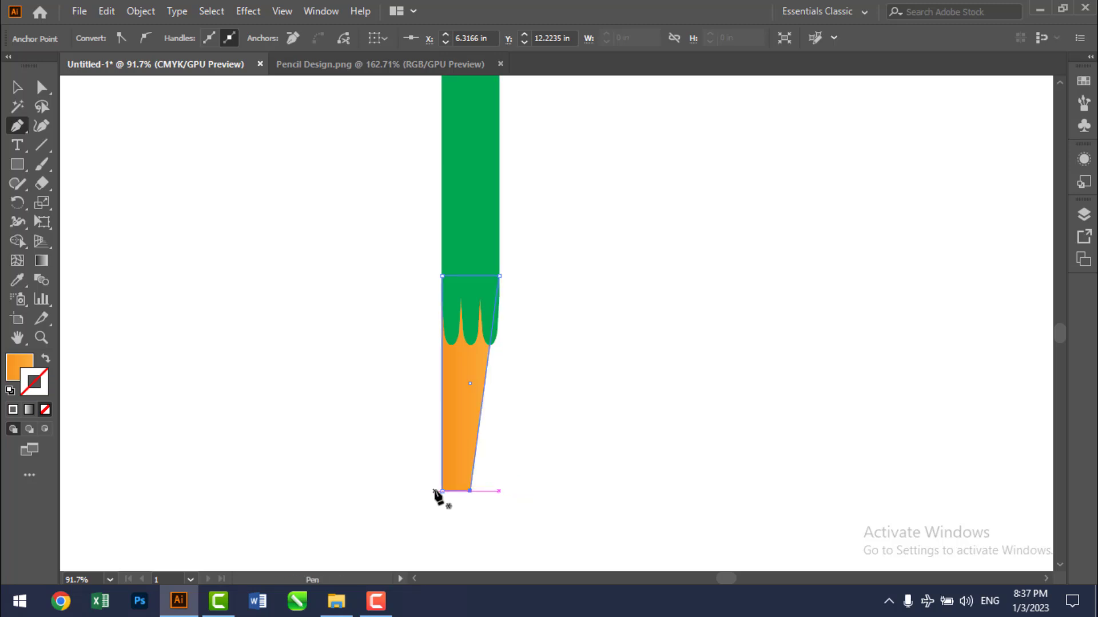
left_click(442, 491)
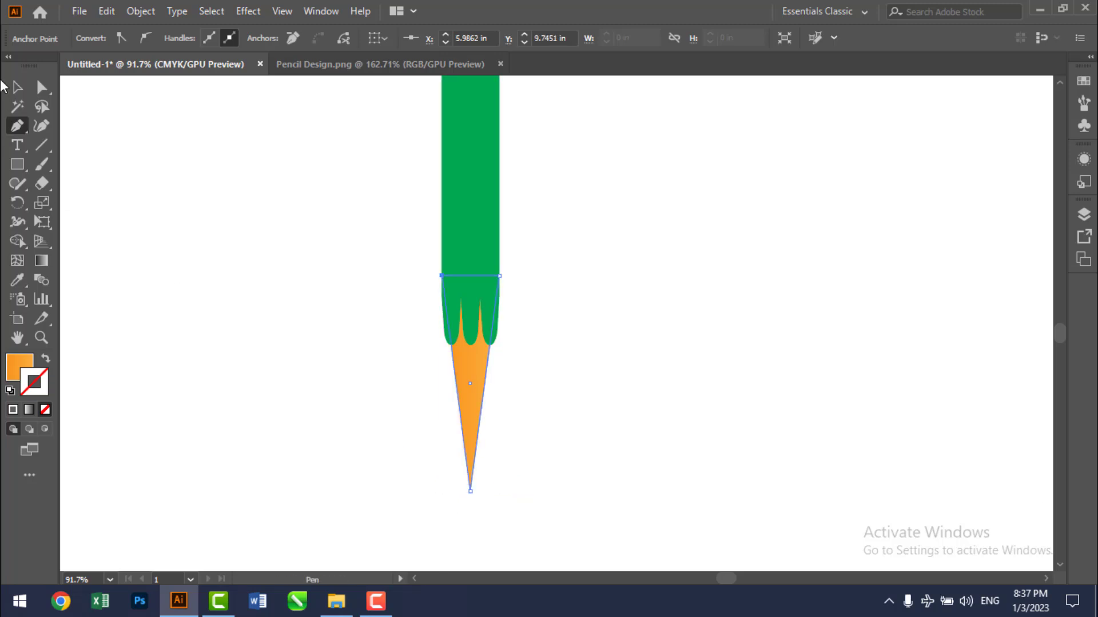
left_click(17, 87)
left_click(654, 378)
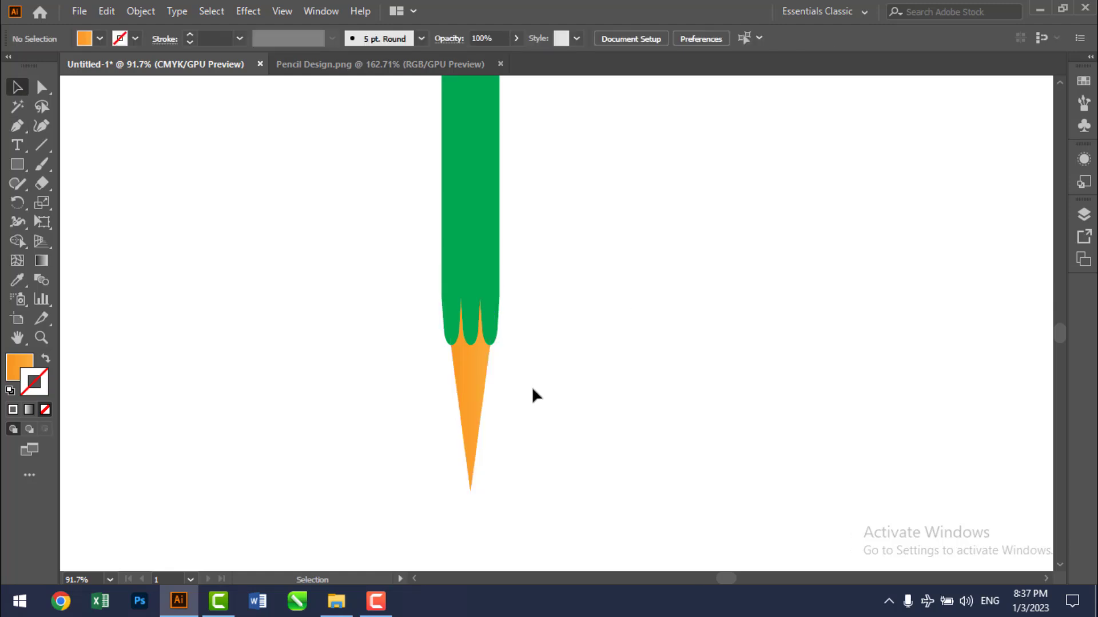
Widen the orange tip symmetrically about its centre until its upper corners extend past the green body
left_click(472, 373)
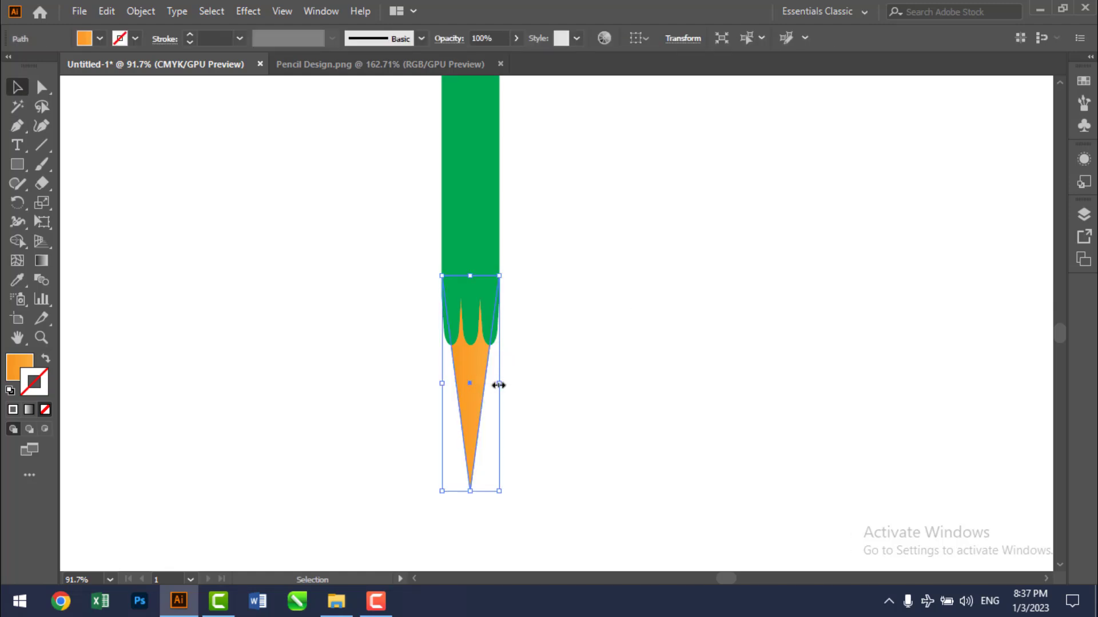
left_click_drag(499, 385, 511, 392)
left_click(566, 329)
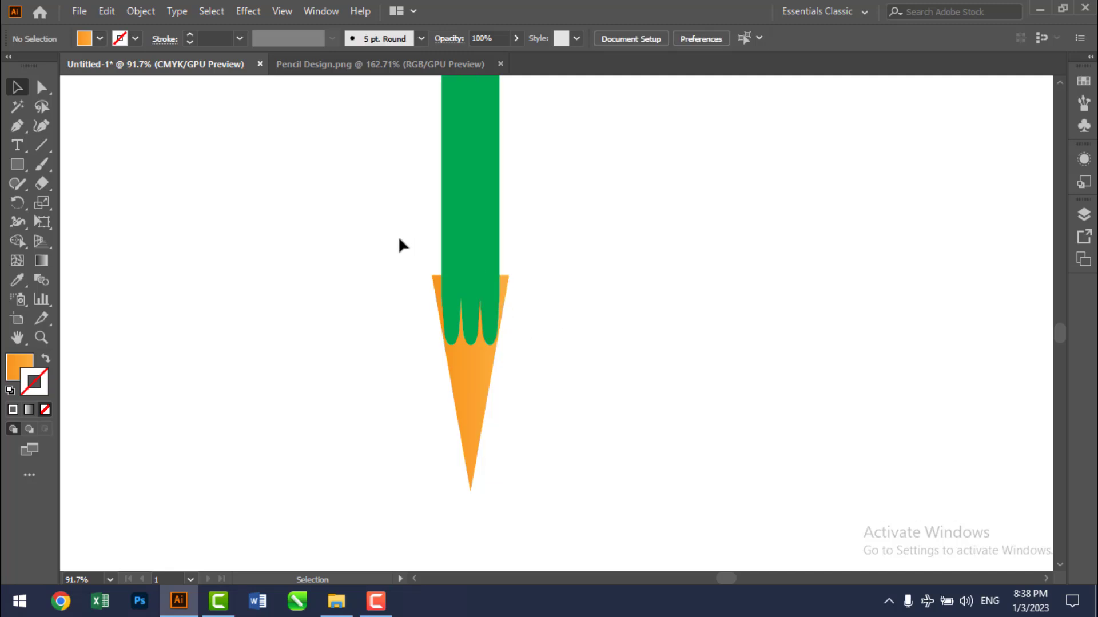
Try to trim the orange overhang beside the green body with the Shape Builder tool
mouse_move(399, 239)
left_mouse_down()
mouse_move(522, 345)
mouse_move(563, 533)
left_mouse_up()
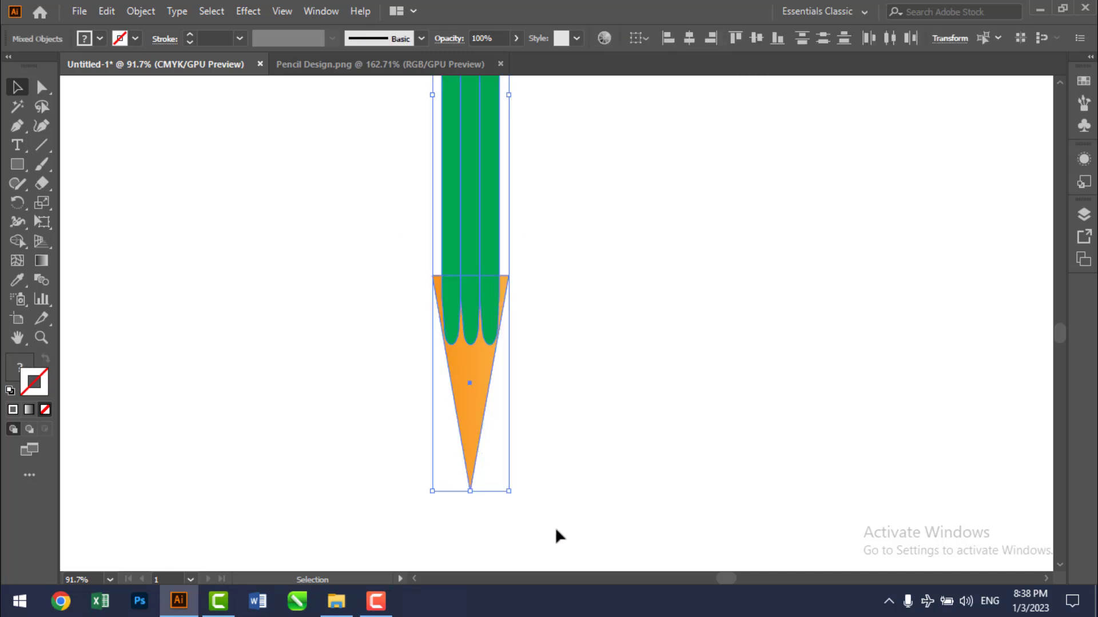
left_click(22, 242)
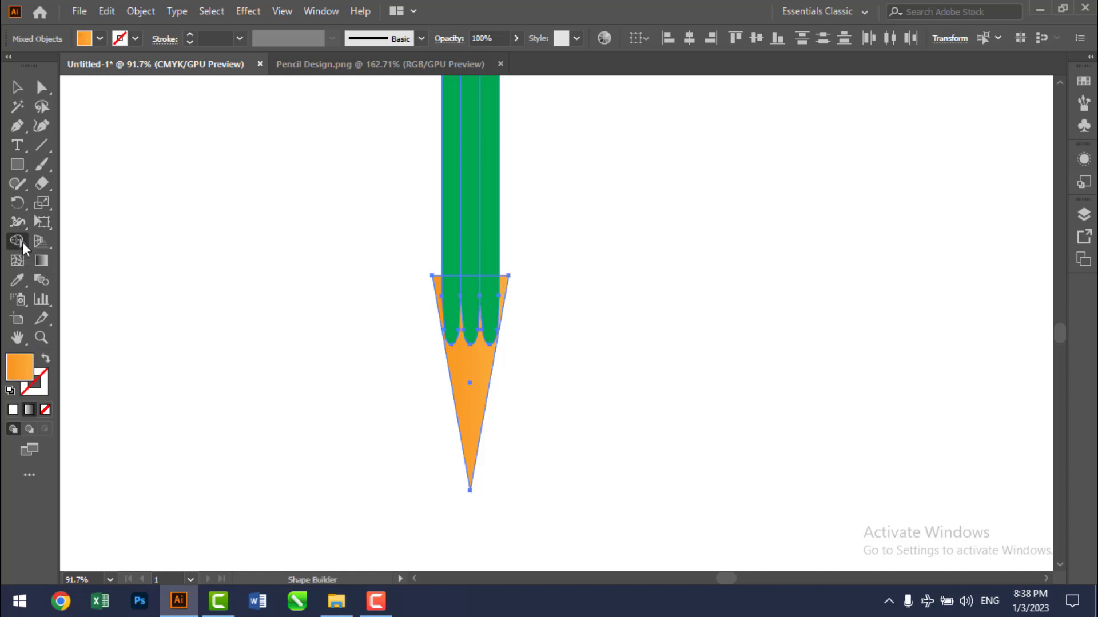
left_click(503, 292)
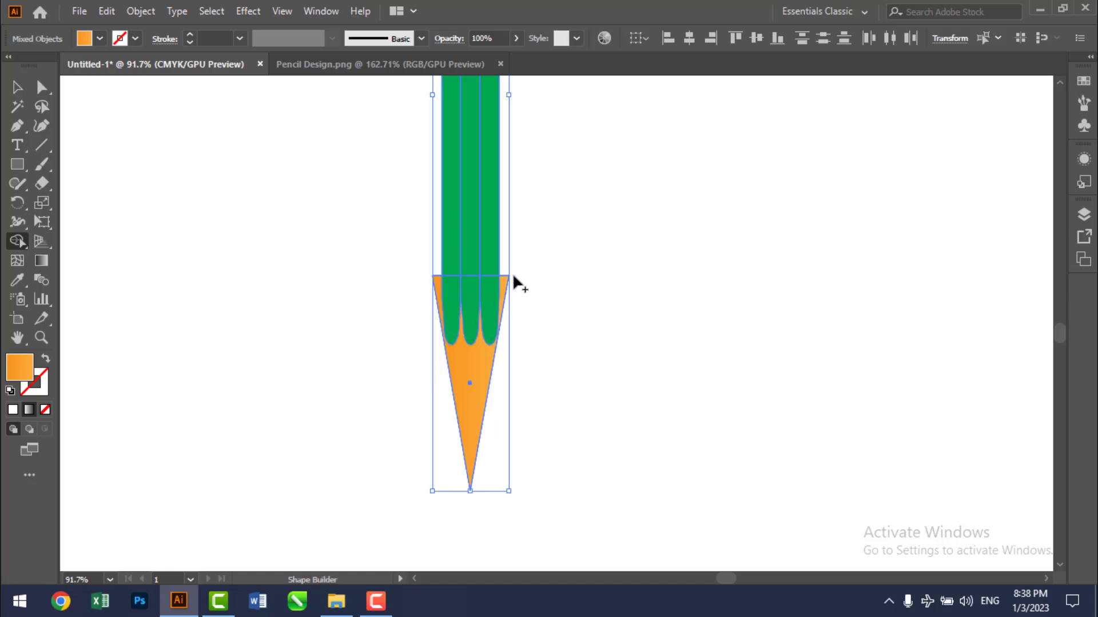
key("v")
left_click(387, 244)
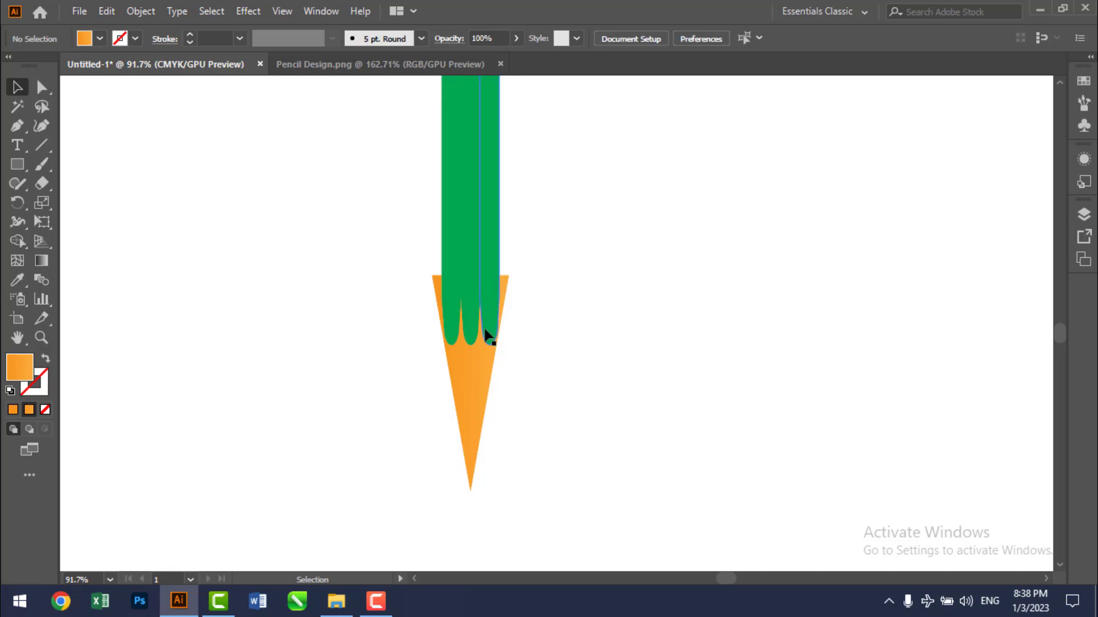
Narrow the orange tip symmetrically back to the width of the green body
left_click(483, 355)
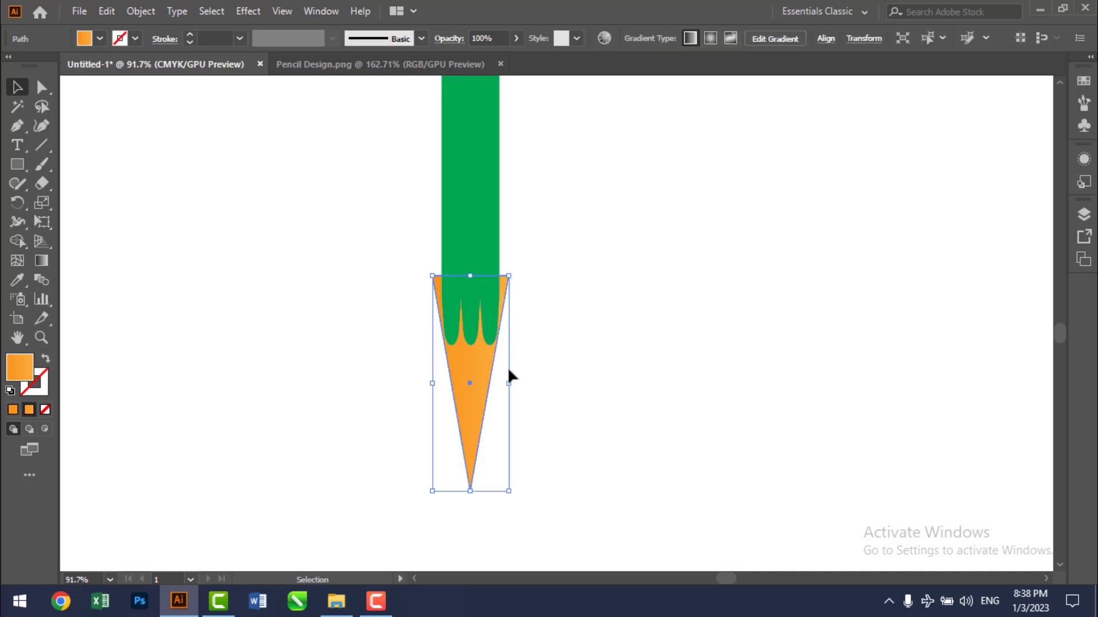
left_click_drag(509, 382, 501, 384)
Try the Shape Builder tool on the overlap between the green body and the narrowed orange tip
mouse_move(390, 243)
left_mouse_down()
mouse_move(561, 474)
mouse_move(561, 515)
mouse_move(562, 492)
left_mouse_up()
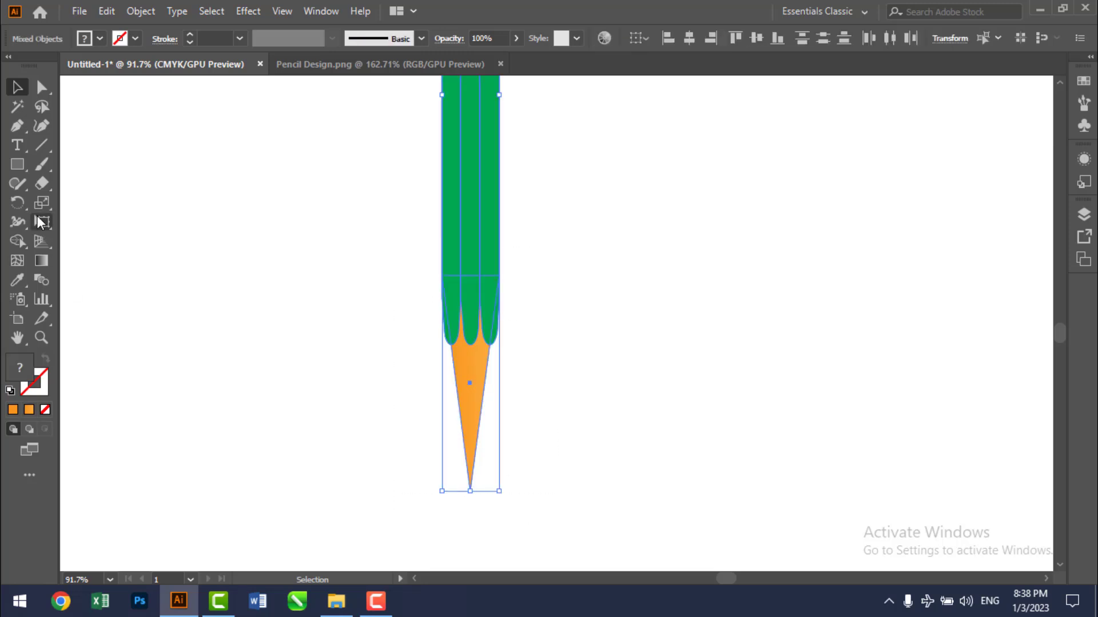
left_click(18, 240)
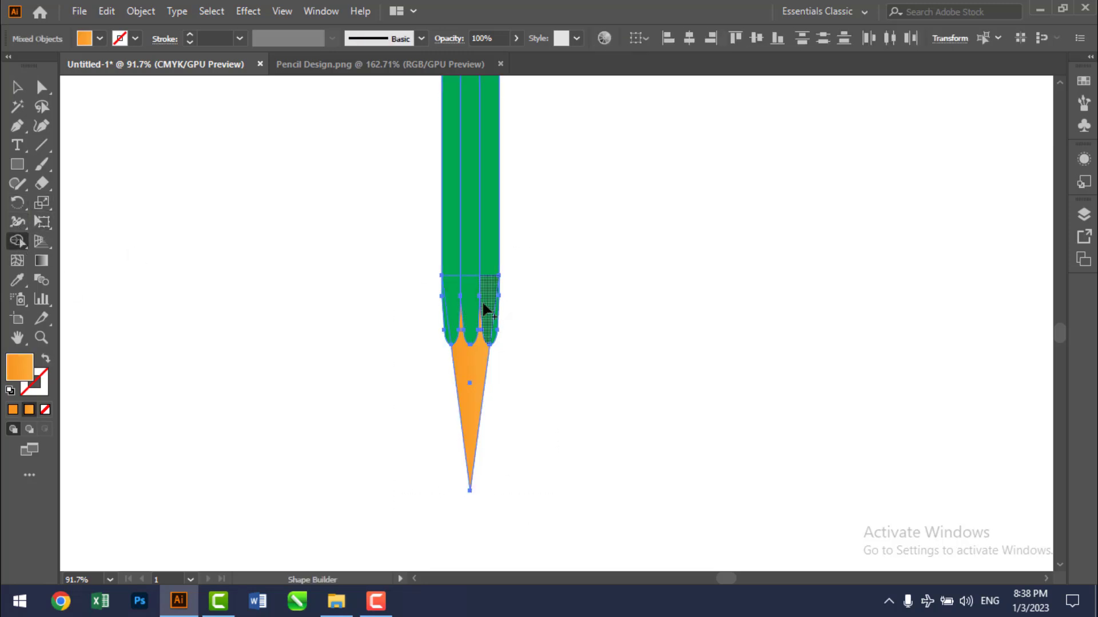
key("v")
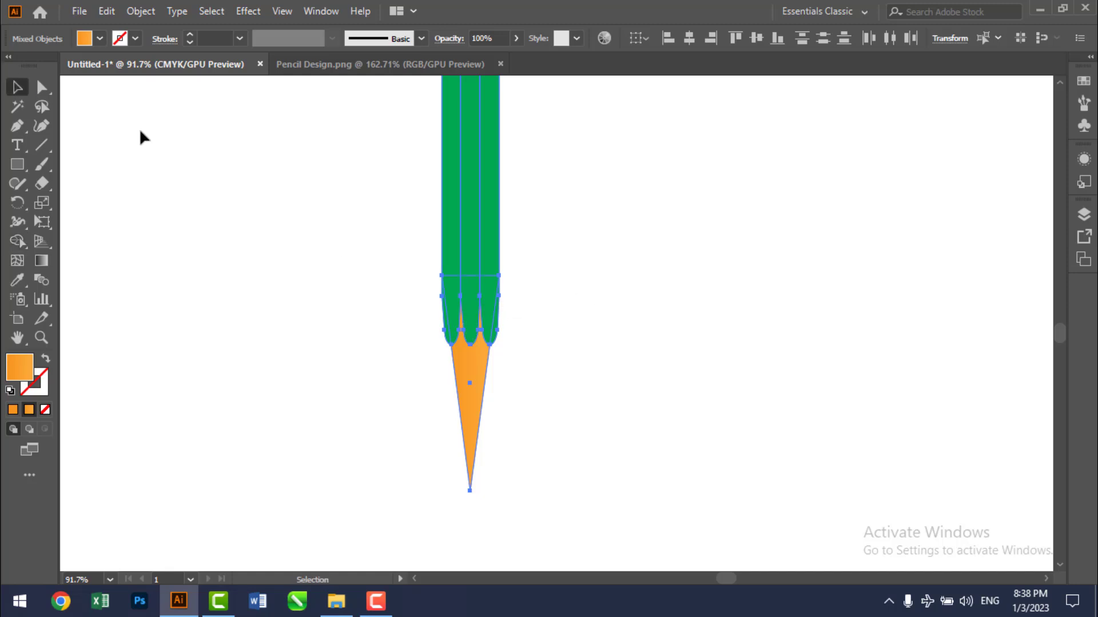
left_click(144, 137)
Compare the orange tip with the one in Pencil Design.png and widen it symmetrically past both sides of the green body
left_click(467, 370)
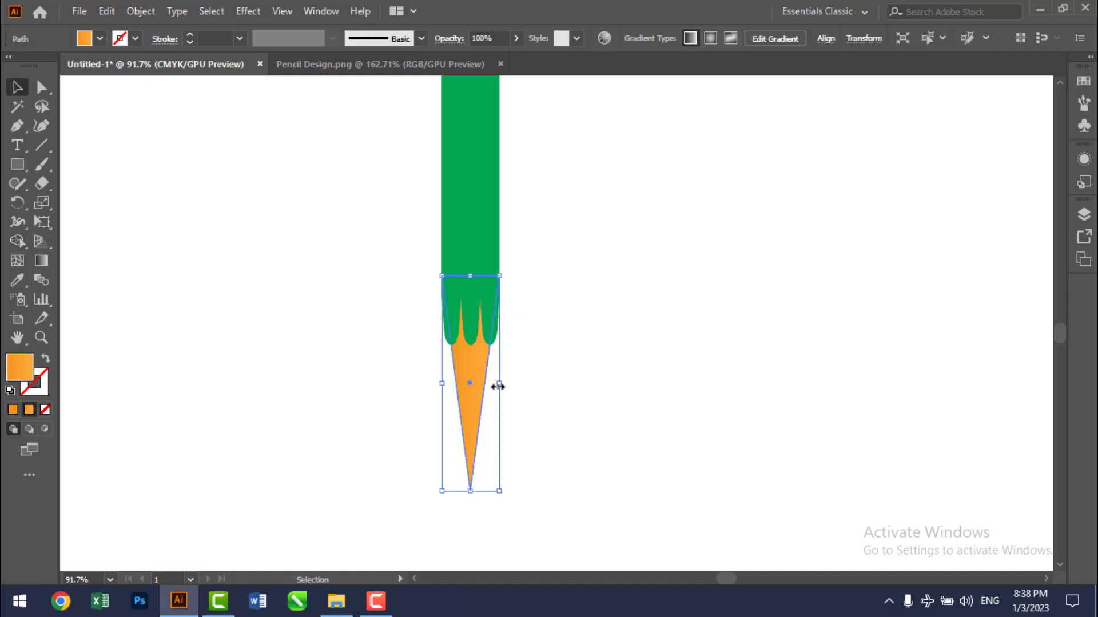
left_click(406, 59)
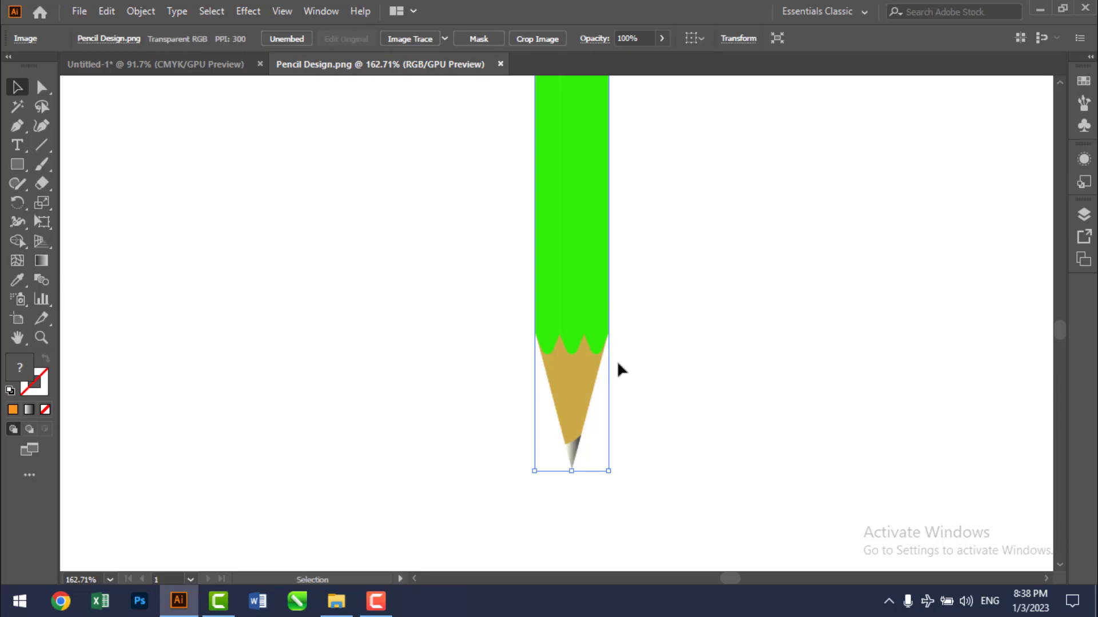
left_click(122, 60)
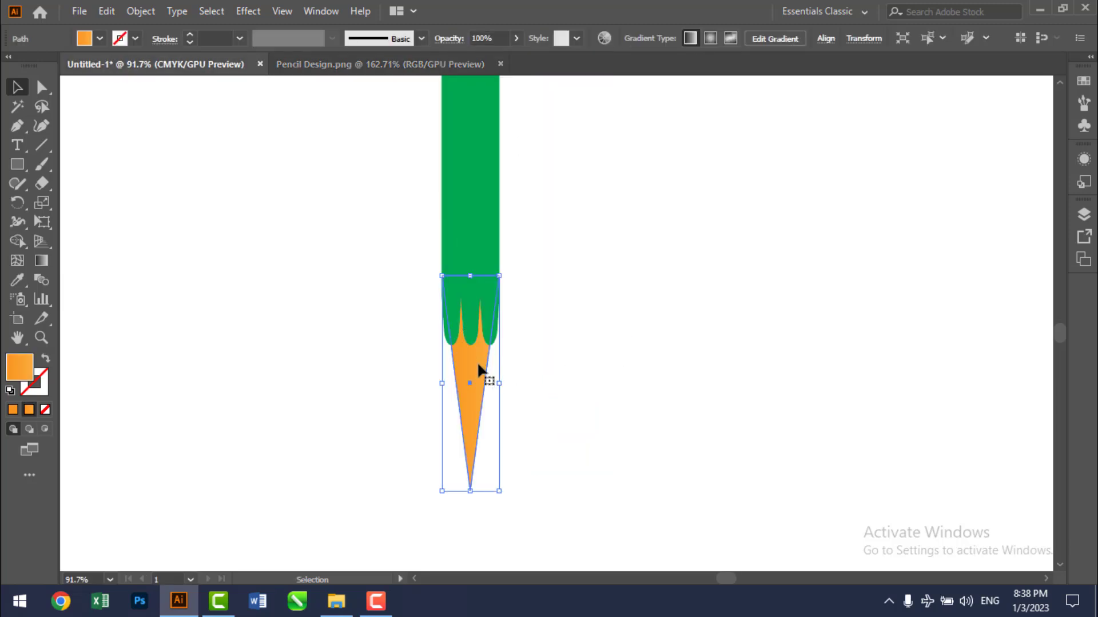
left_click(523, 277)
left_click(483, 329)
left_click_drag(501, 384, 508, 384)
left_click(575, 340)
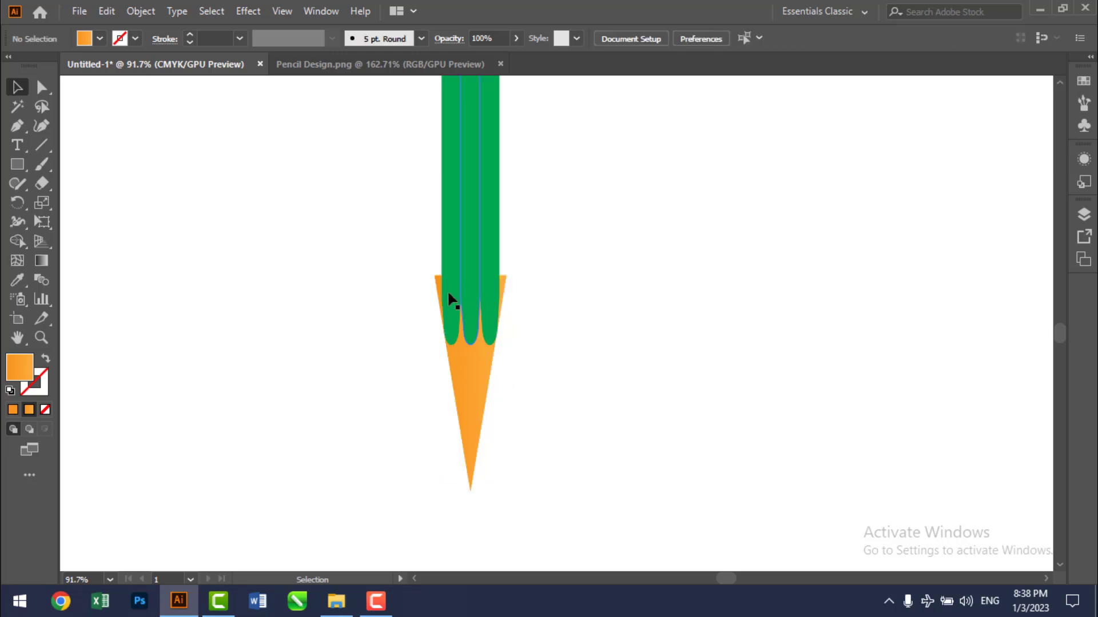
Trim the orange overhang on the right side of the green body with the Shape Builder tool
left_click_drag(406, 241, 602, 520)
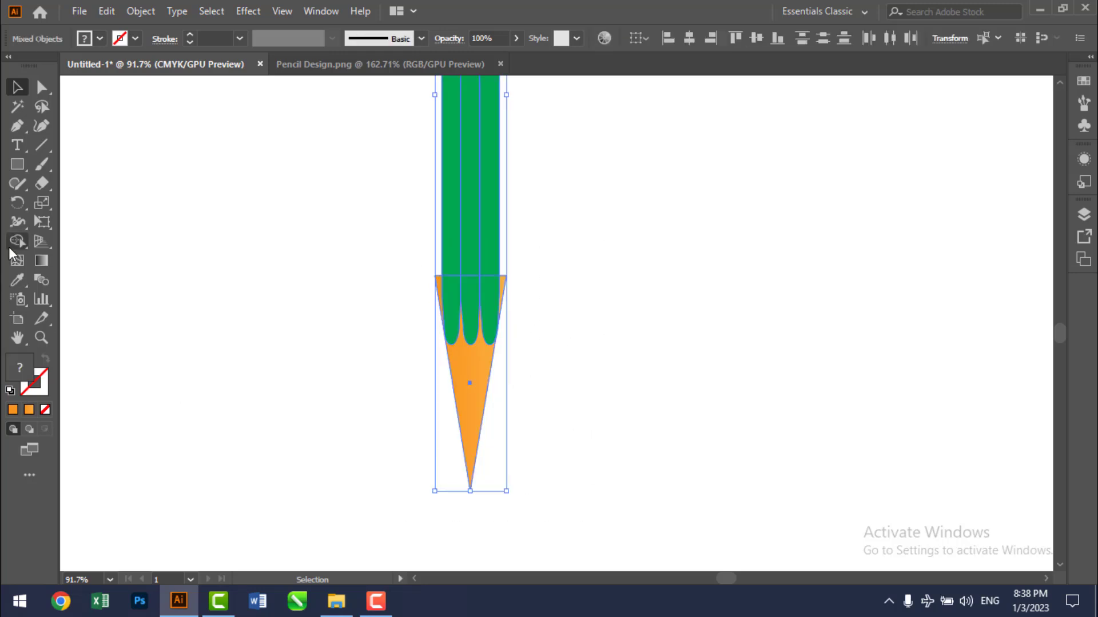
left_click(16, 242)
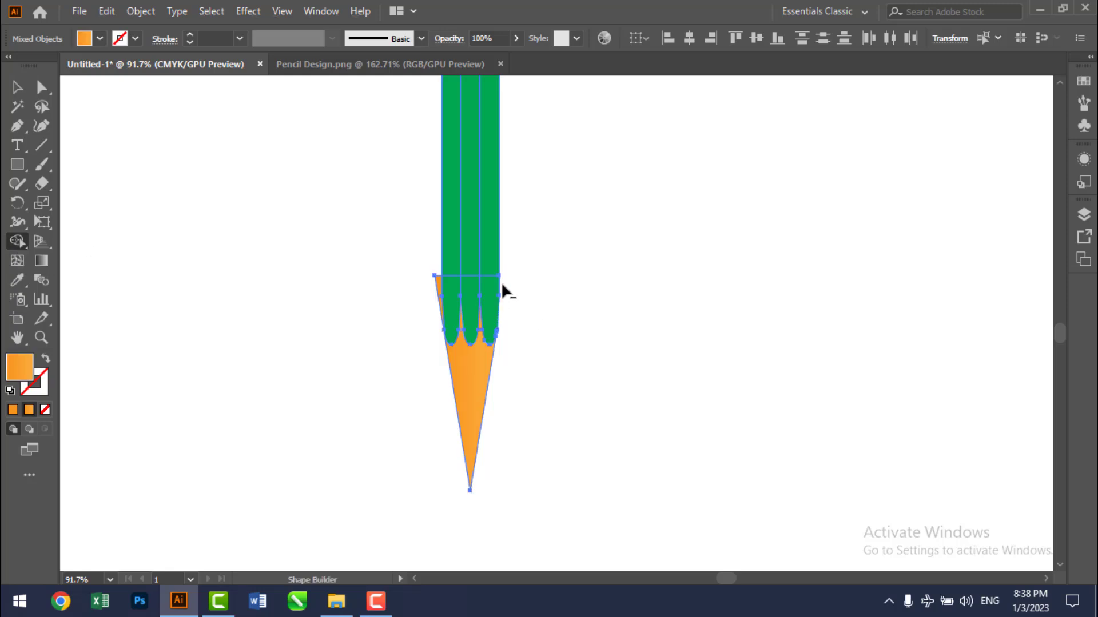
left_click(437, 280)
left_click(20, 87)
left_click(395, 267)
Narrow the orange tip slightly from its left side and try the Shape Builder tool on the remaining left overhang
left_click(449, 355)
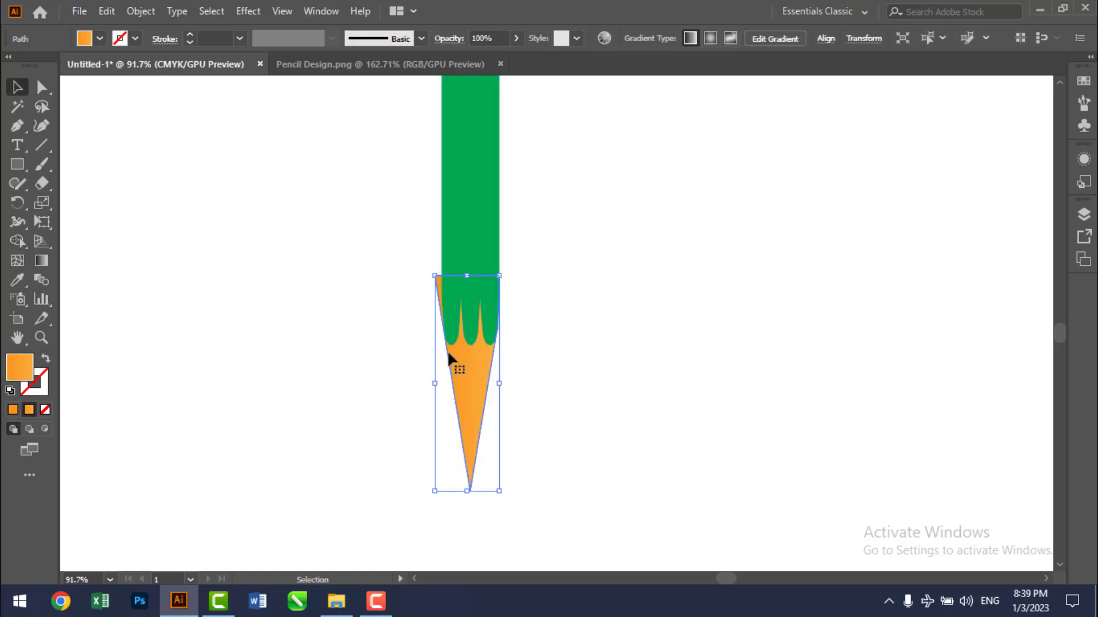
left_click_drag(435, 383, 439, 383)
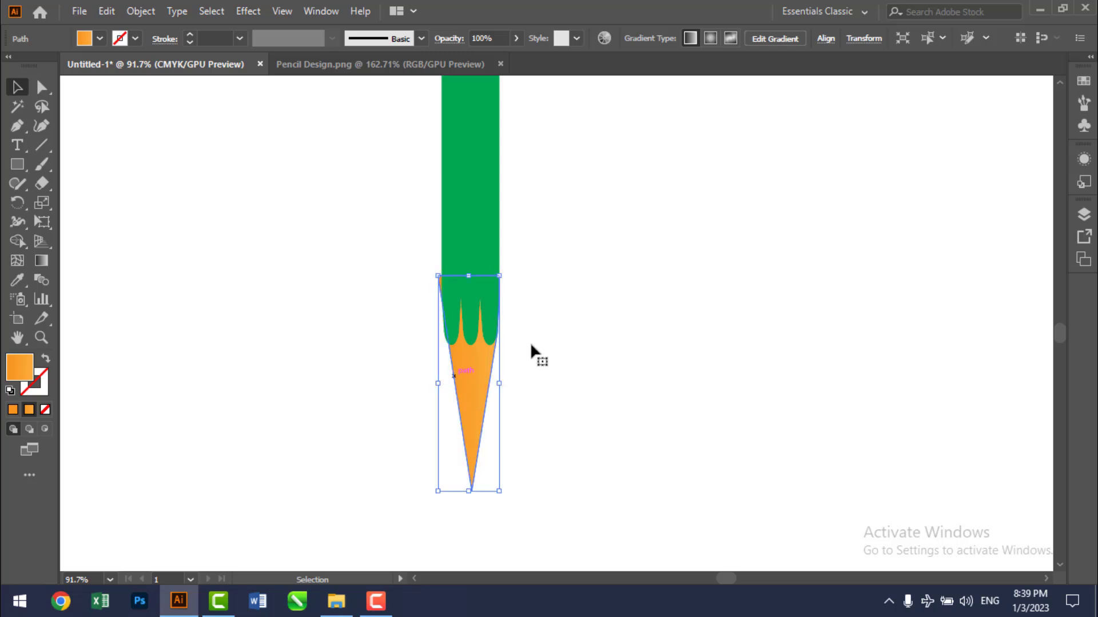
mouse_move(572, 514)
left_mouse_down()
mouse_move(437, 339)
mouse_move(410, 257)
left_mouse_up()
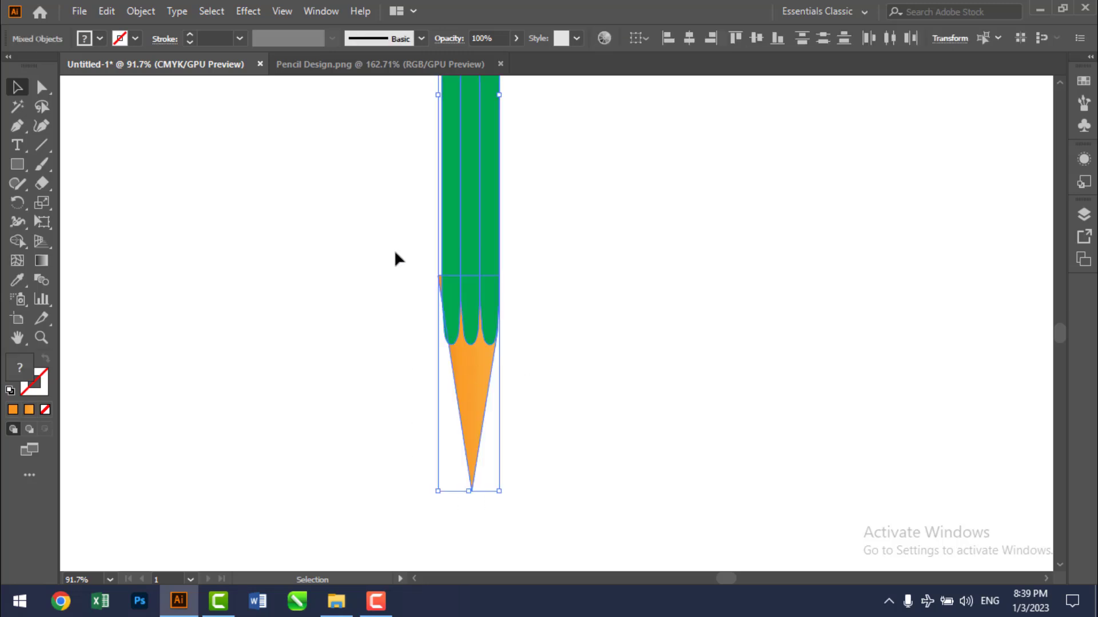
left_click(18, 245)
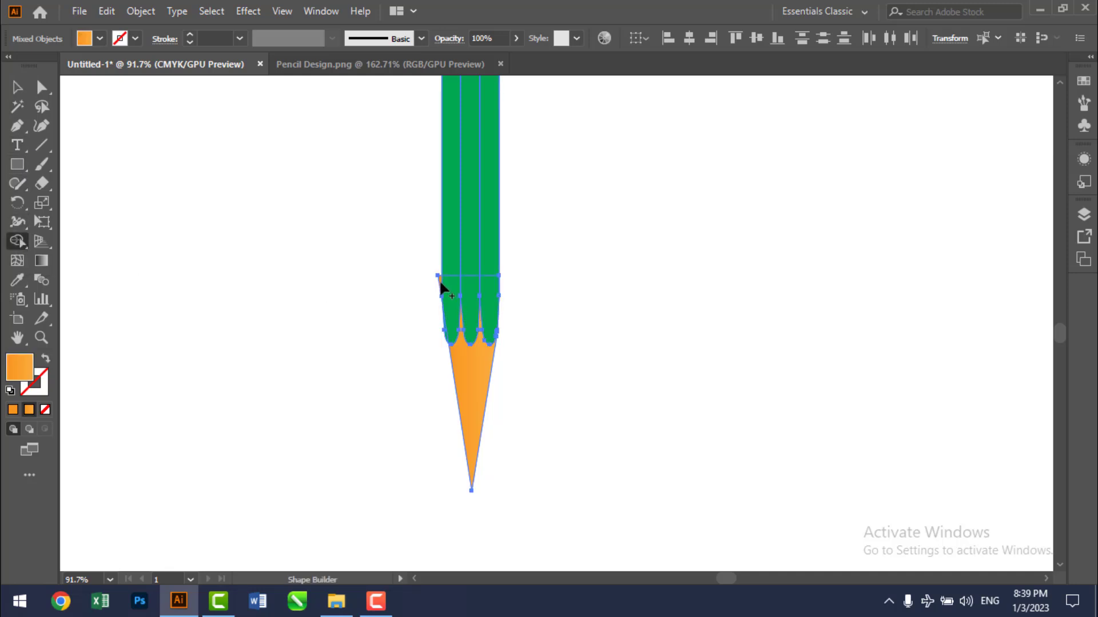
key("v")
left_click(314, 270)
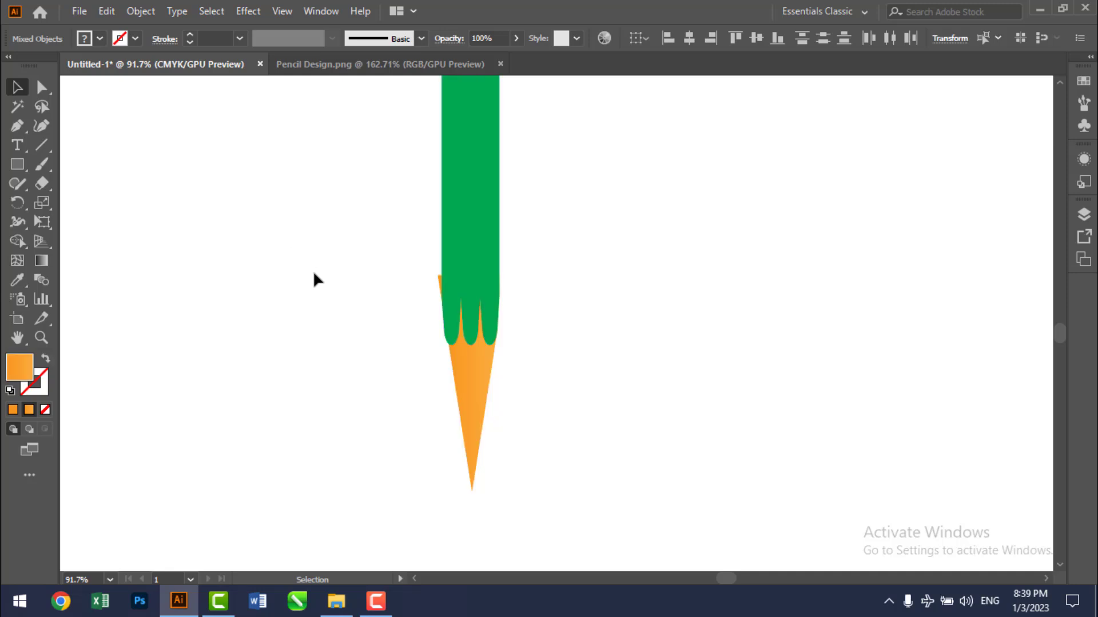
Remove the small orange overhang left of the green body by subtracting it with the Shape Builder tool
key("z")
left_click_drag(383, 269, 636, 377)
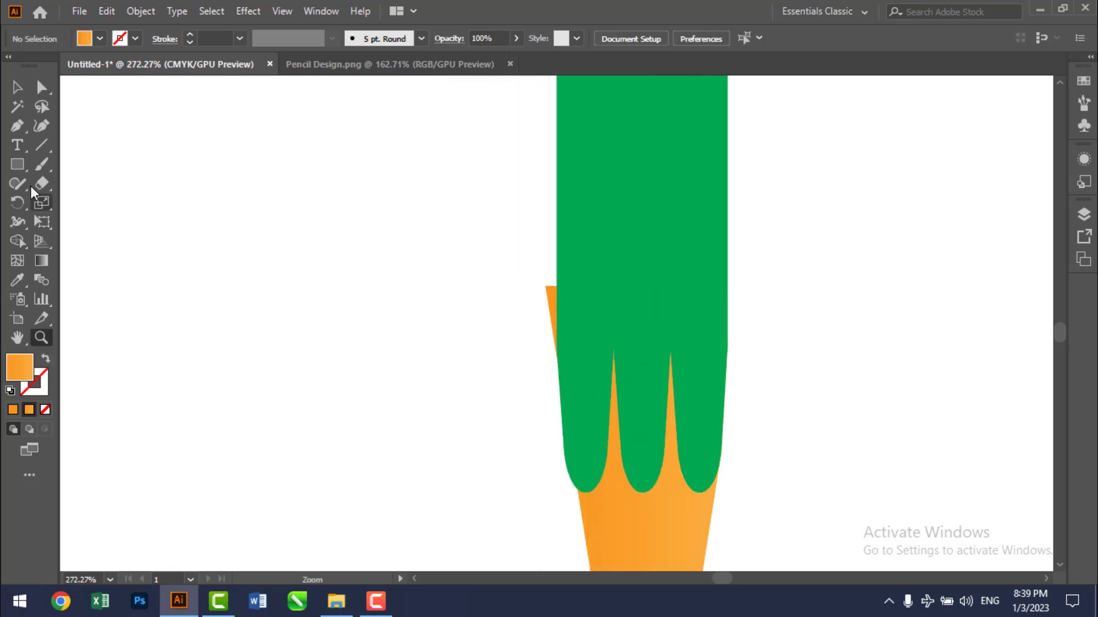
left_click(16, 86)
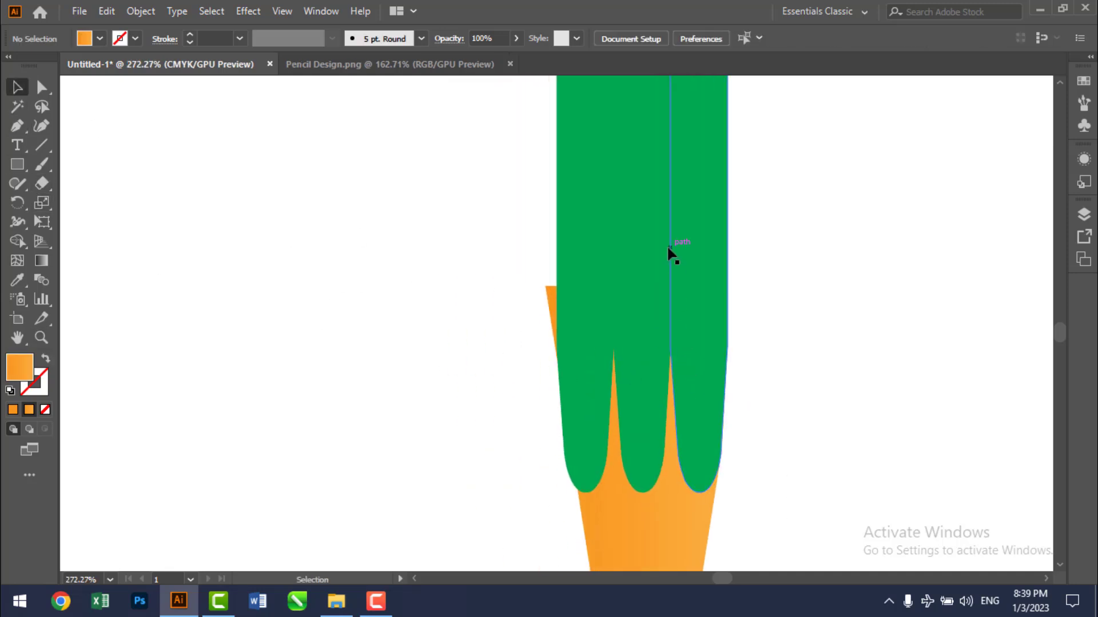
left_click(672, 254)
left_click(652, 534, "shift")
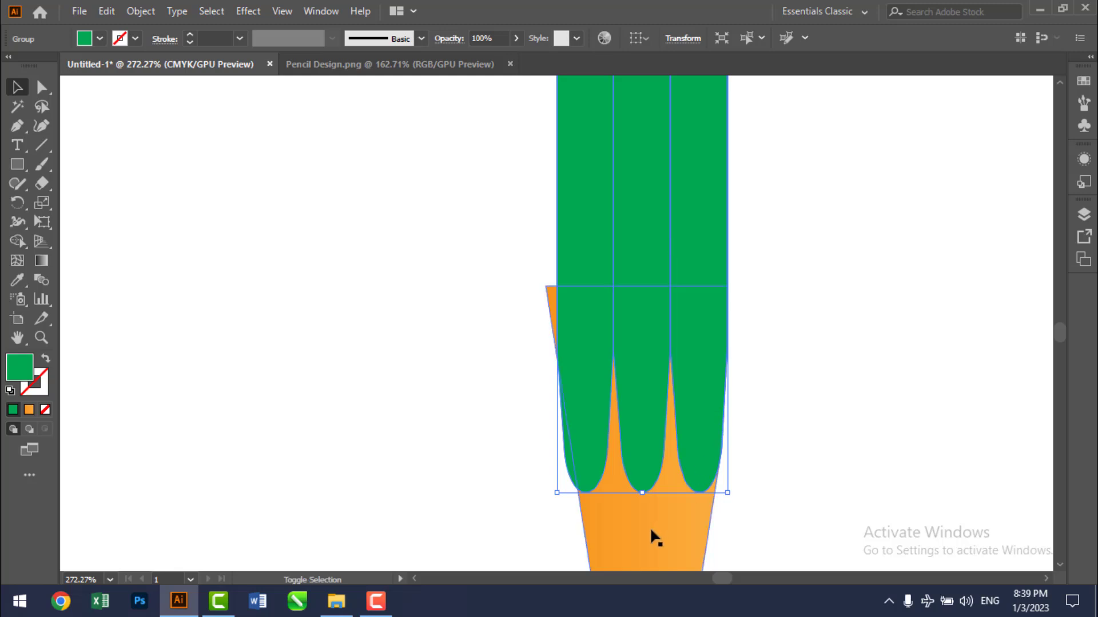
left_click(17, 240)
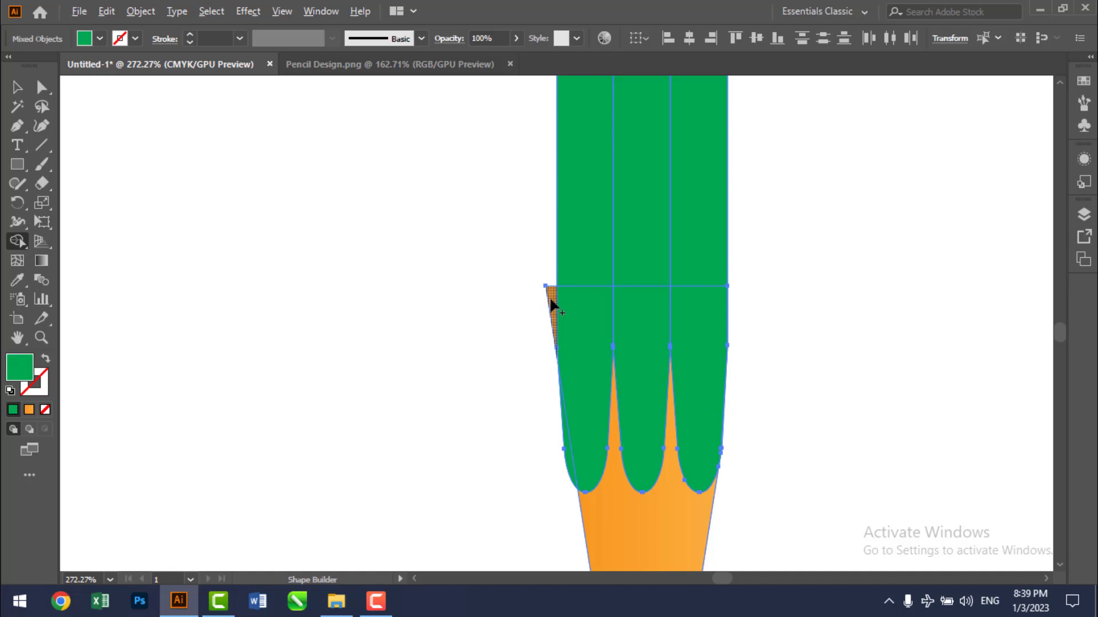
left_click(550, 301, "alt")
left_click(17, 88)
left_click(394, 247)
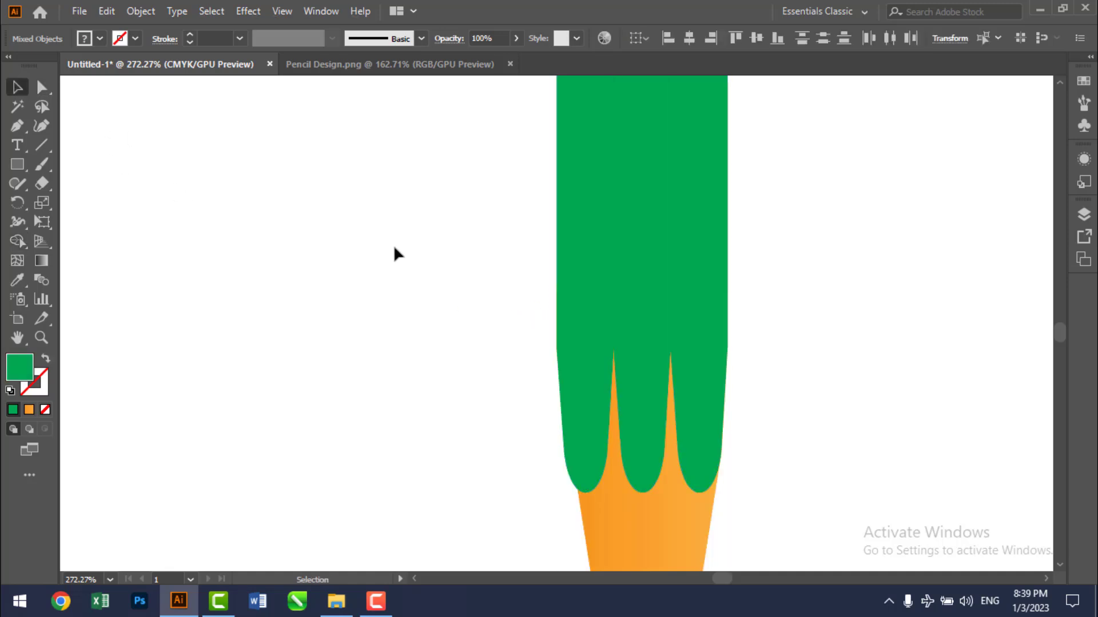
Examine the whole drawn pencil and its tip, and compare them with the graphite point in Pencil Design.png
key("z")
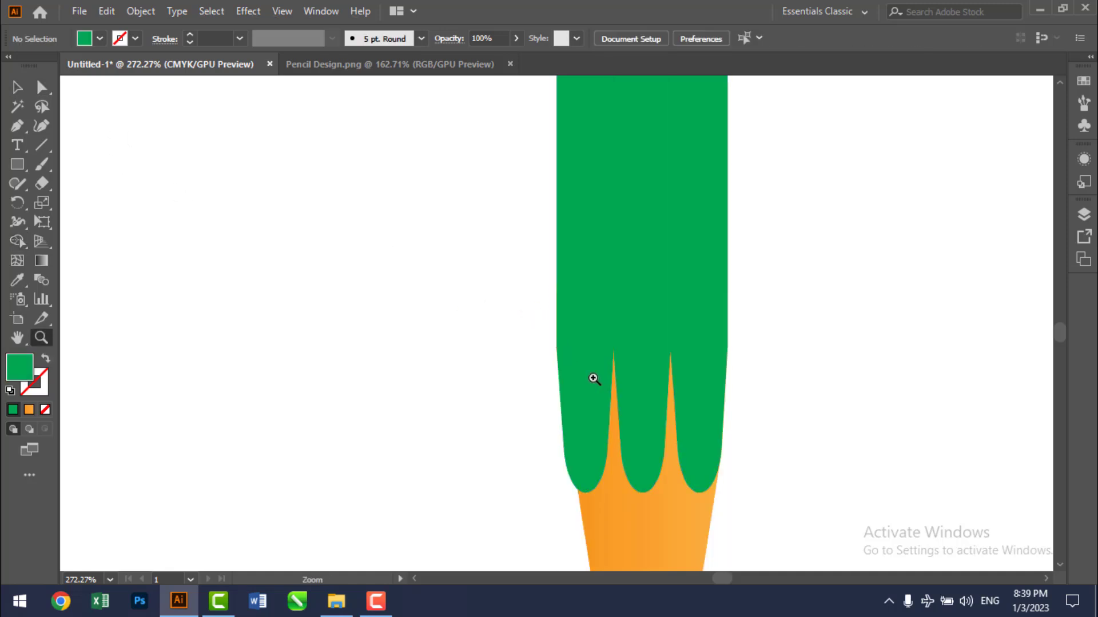
left_click(633, 415, "alt")
left_click(633, 414, "alt")
left_click(530, 297, "alt")
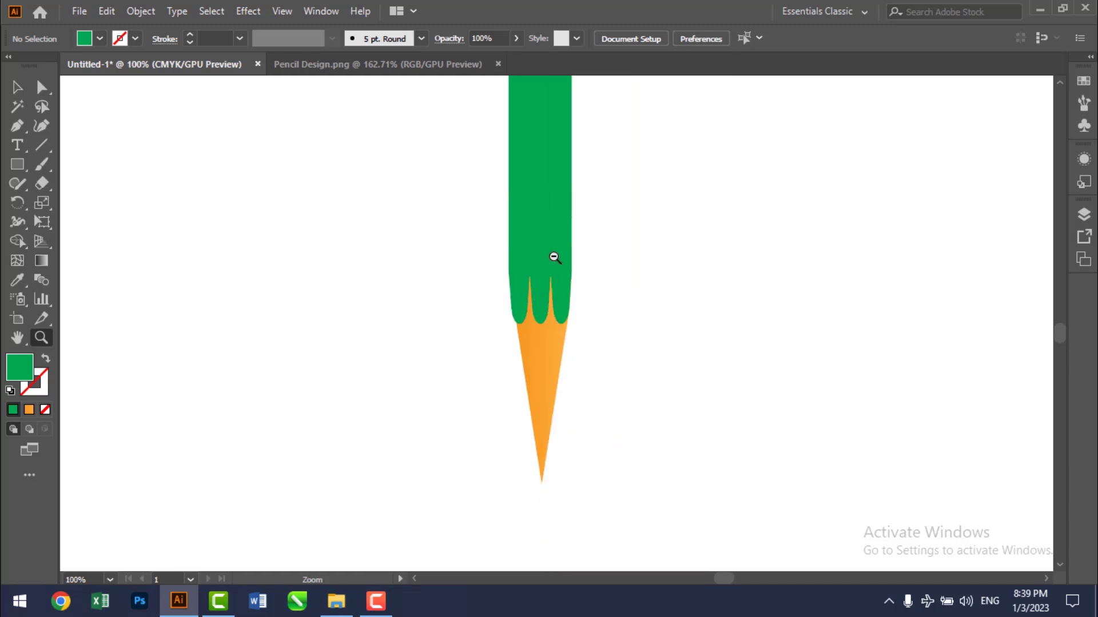
left_click(555, 257, "alt")
left_click(564, 257, "alt")
left_click(544, 304, "alt")
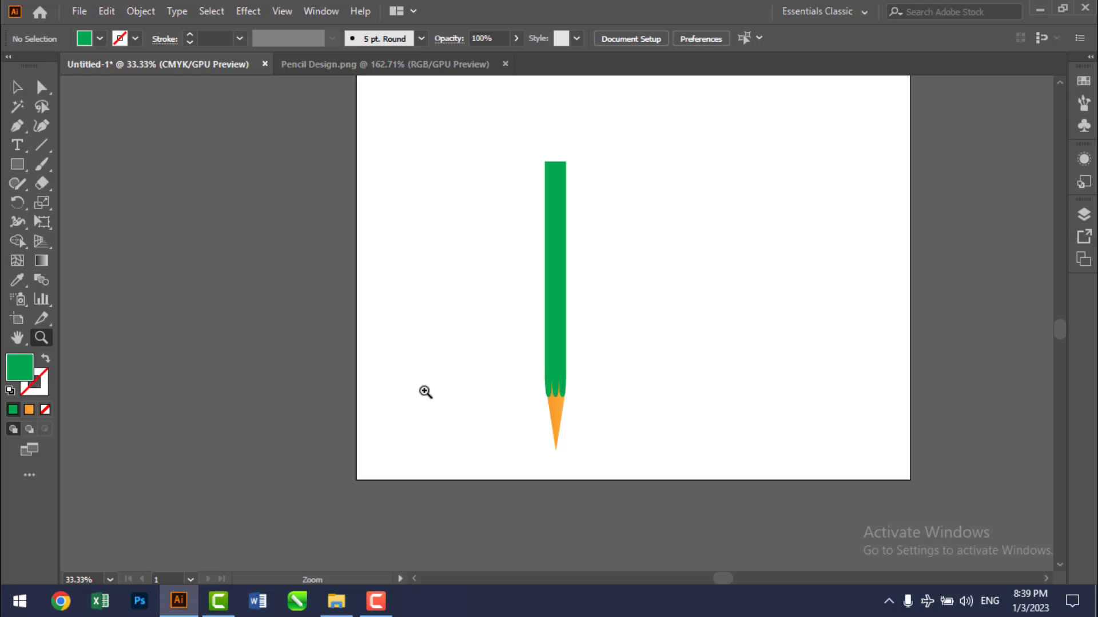
left_click_drag(554, 451, 886, 448)
mouse_move(576, 371)
left_mouse_down()
mouse_move(732, 362)
mouse_move(629, 390)
left_mouse_up()
left_click(370, 65)
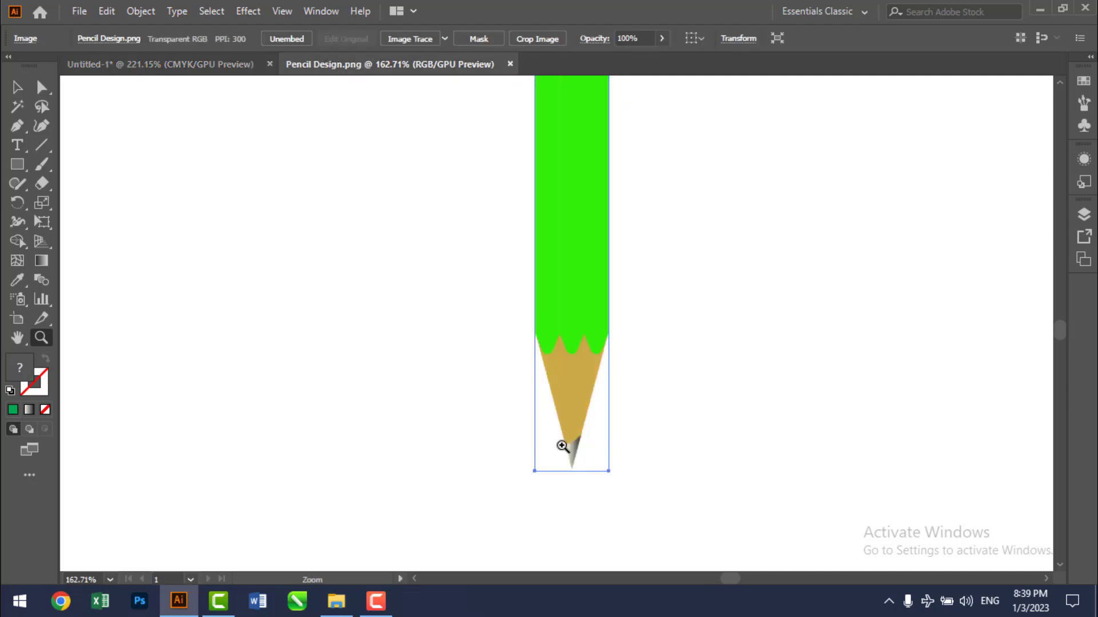
left_click_drag(759, 437, 854, 437)
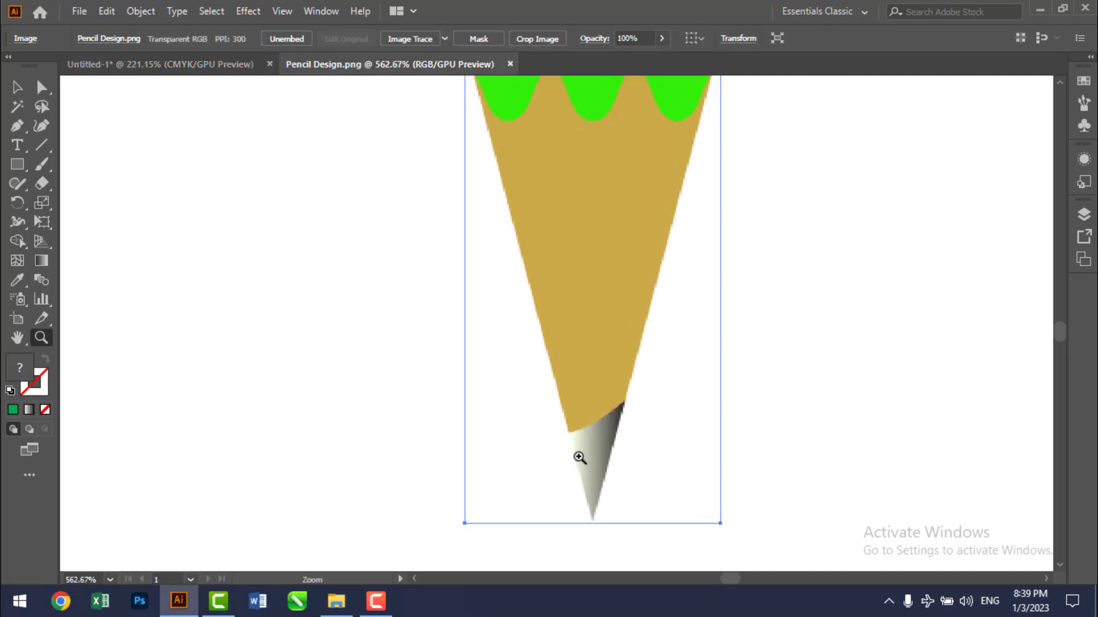
left_click(160, 66)
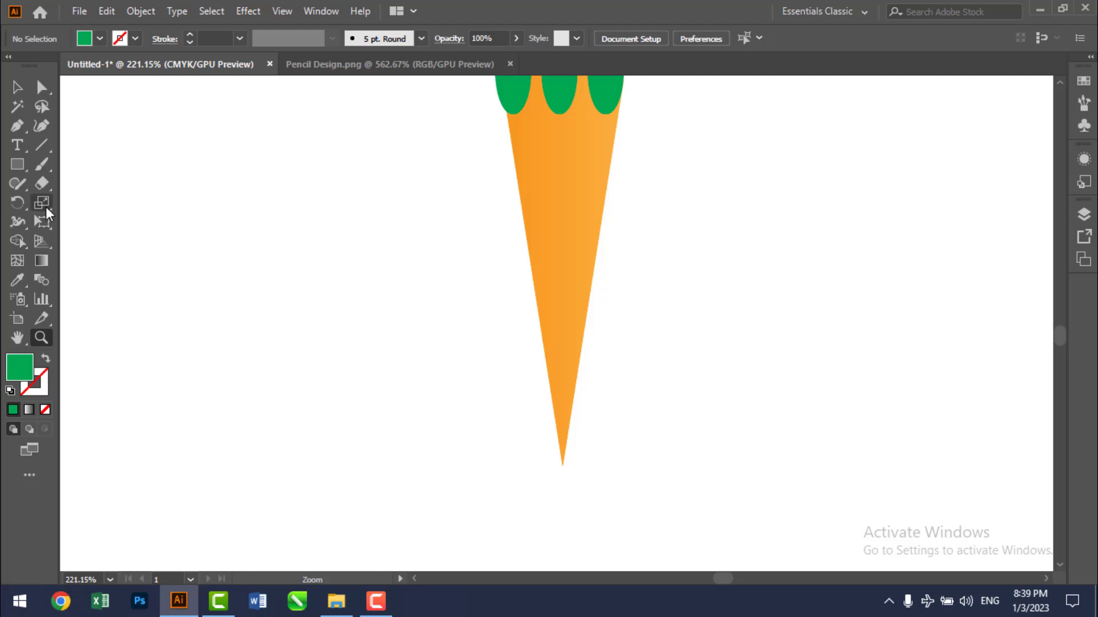
Cut the lower end of the orange tip along a line slanting up to the right with the Knife tool
left_click(49, 190)
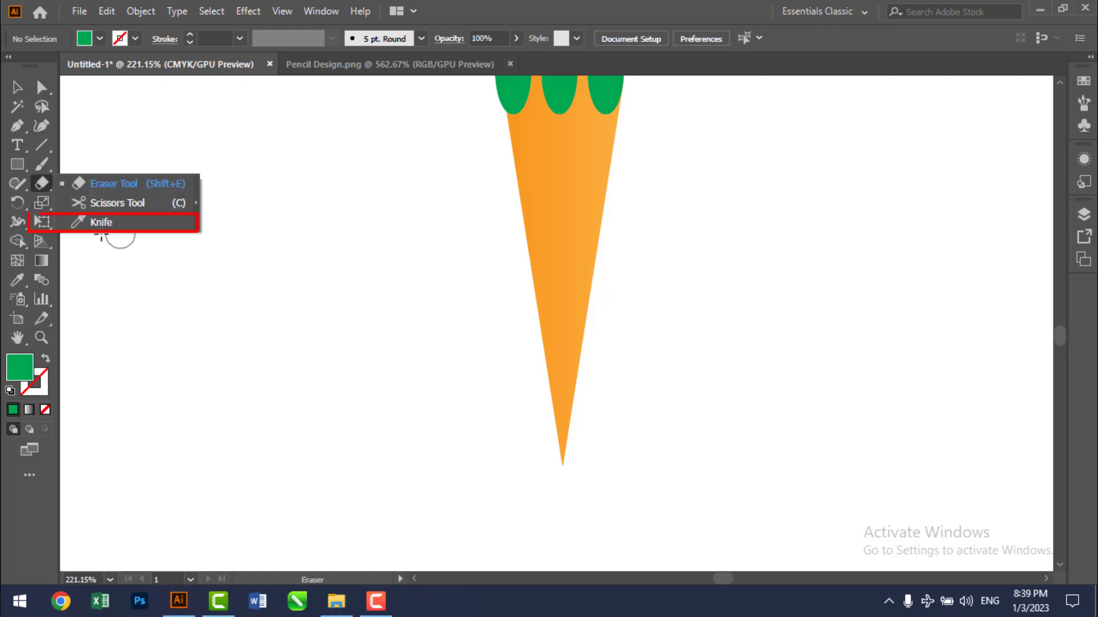
left_click(100, 223)
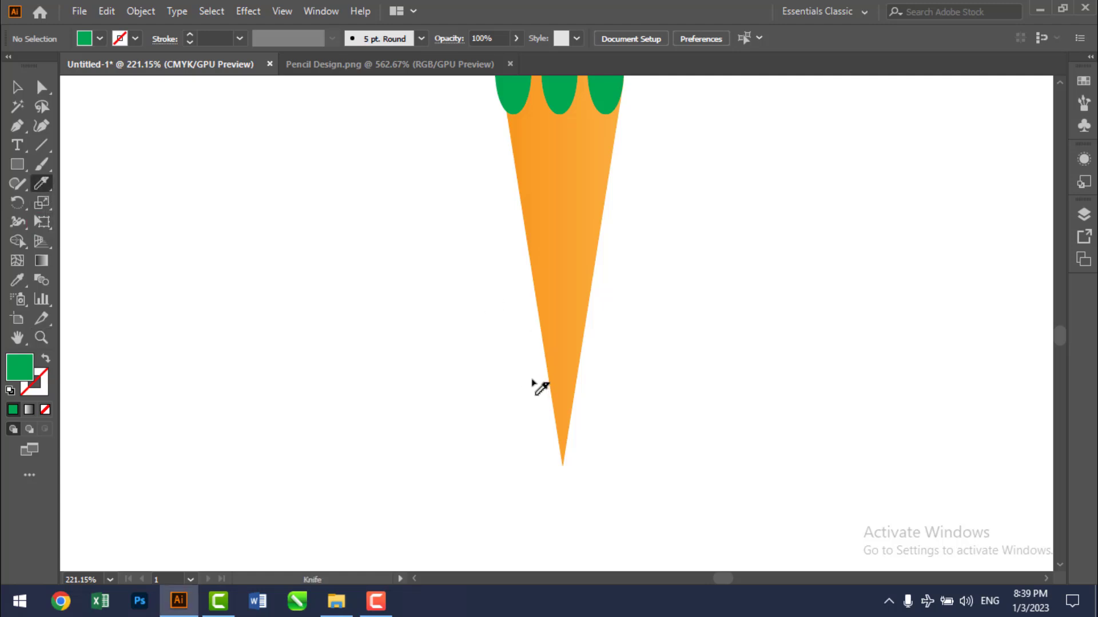
left_click_drag(534, 376, 621, 340)
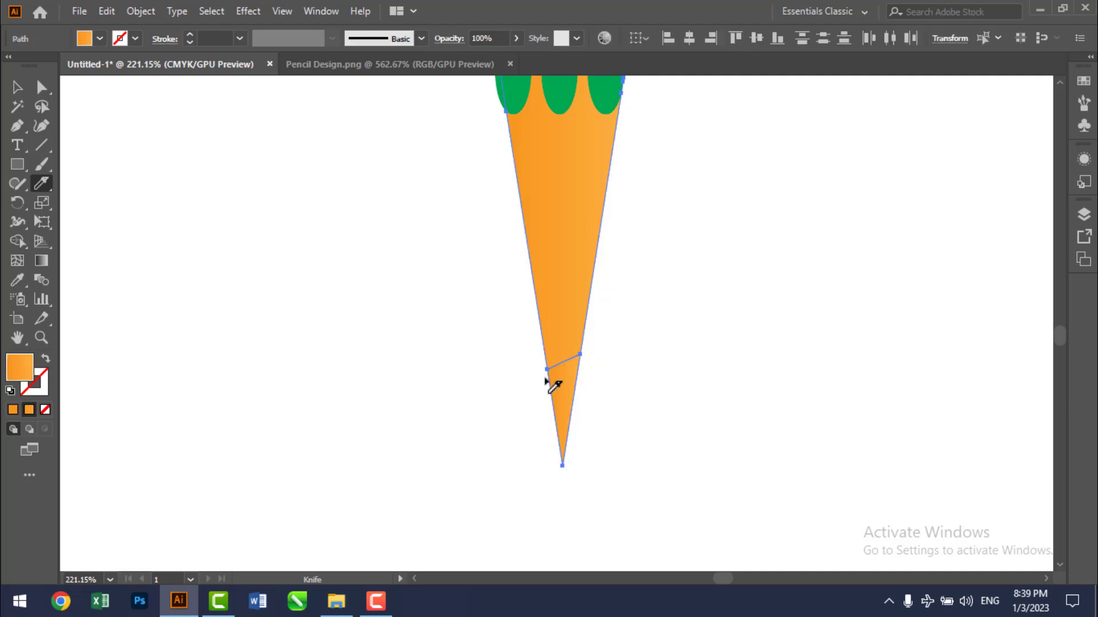
left_click(17, 88)
left_click(440, 285)
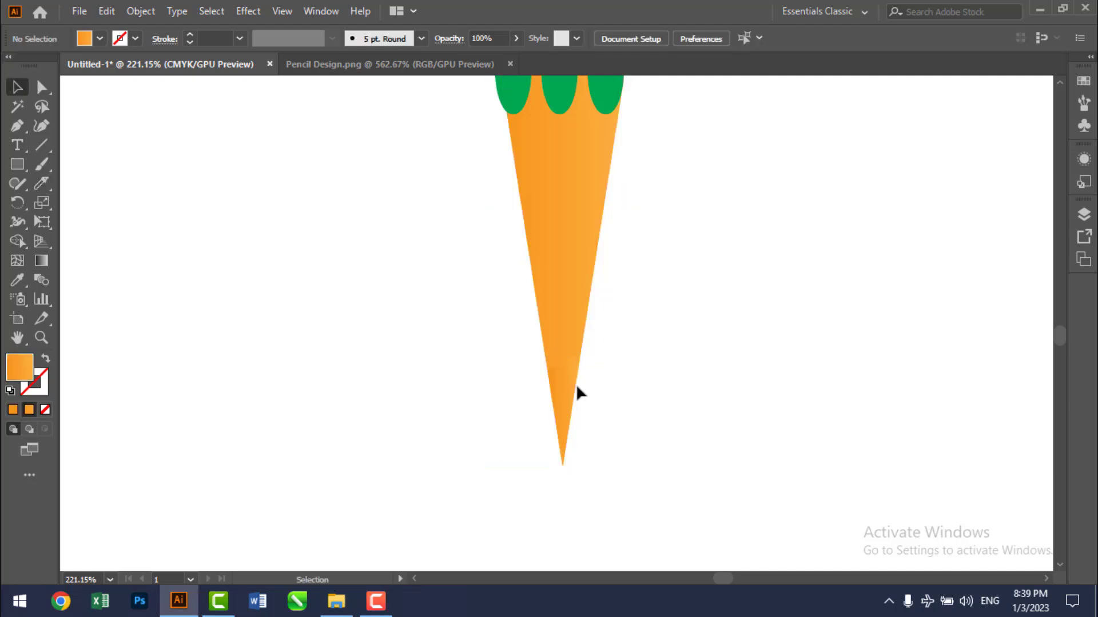
Keep a linear gradient fill on the cut-off point and set its starting colour stop to black (C=0 M=0 Y=0 K=100)
left_click_drag(576, 387, 588, 410)
left_click_drag(572, 415, 561, 393)
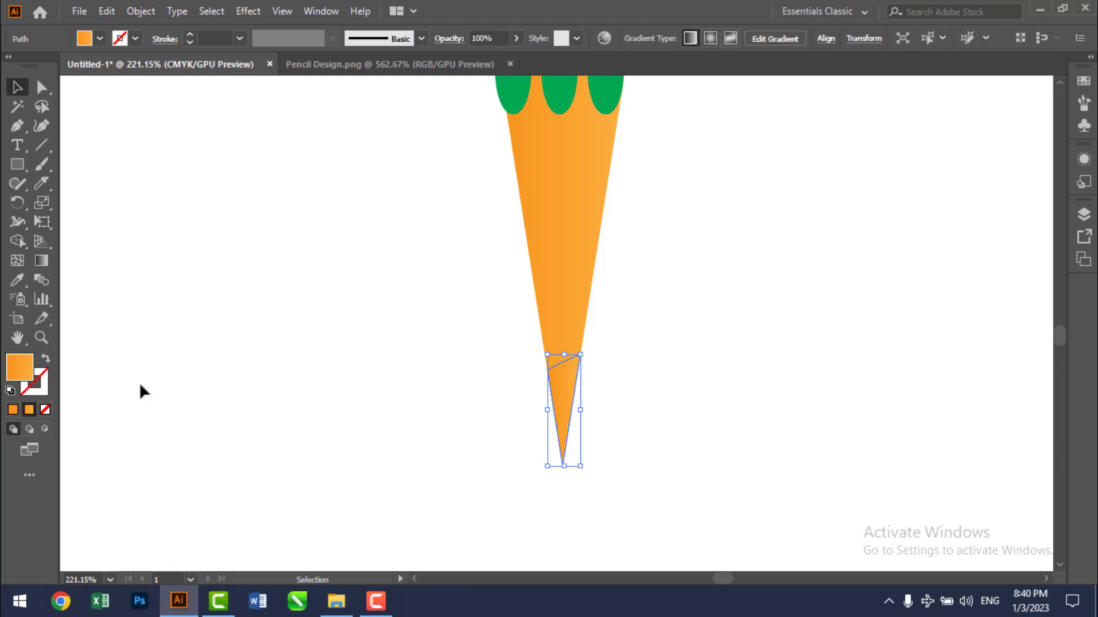
left_click(12, 409)
left_click(649, 298)
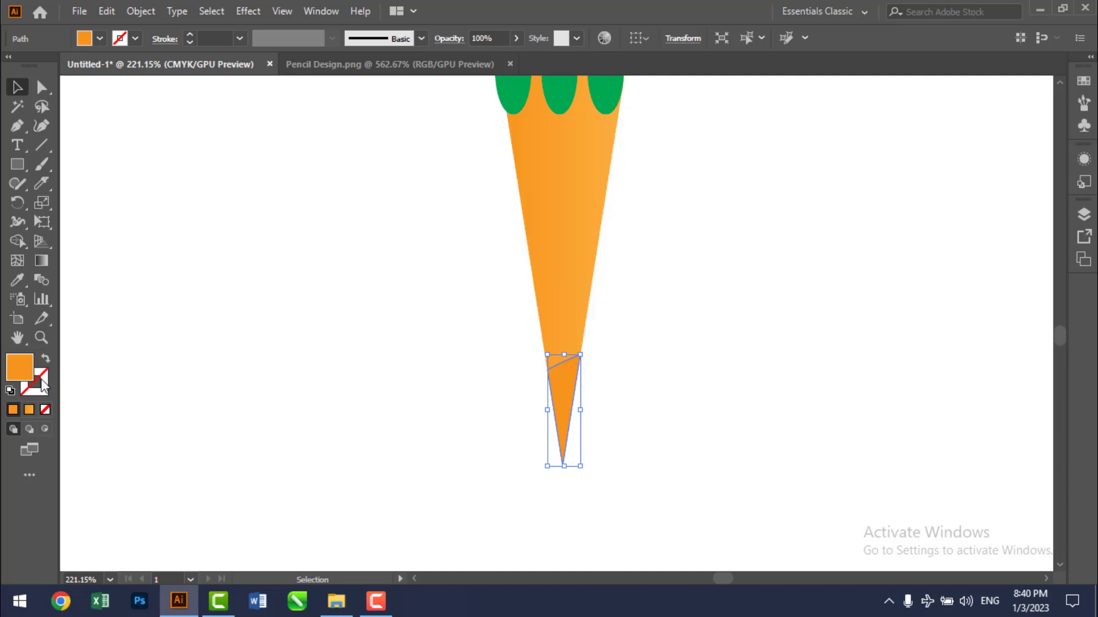
left_click(28, 407)
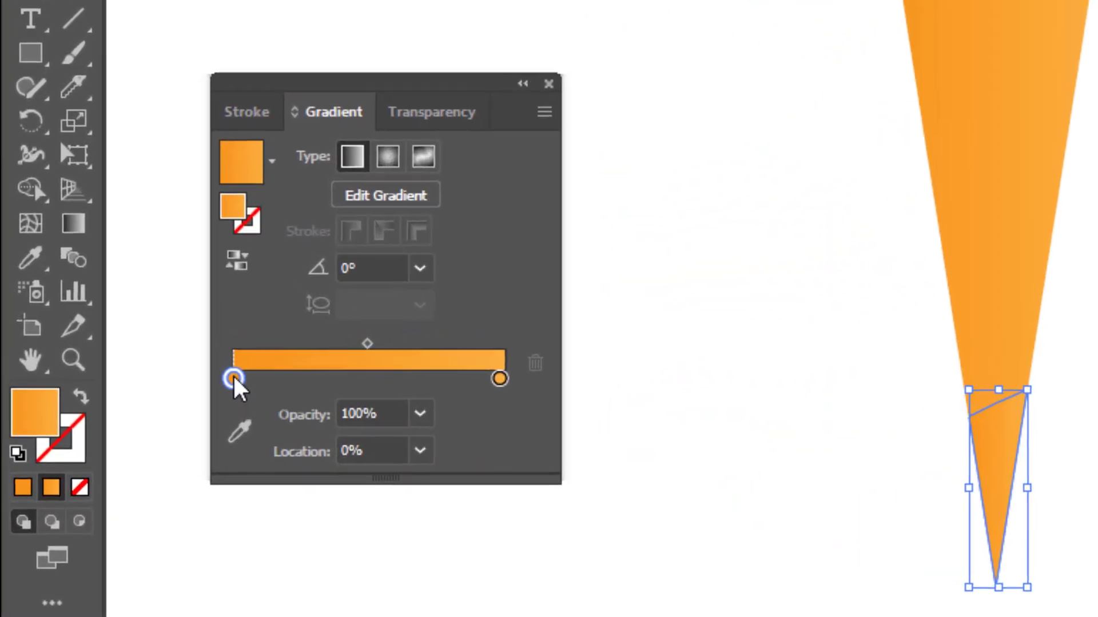
double_click(132, 348)
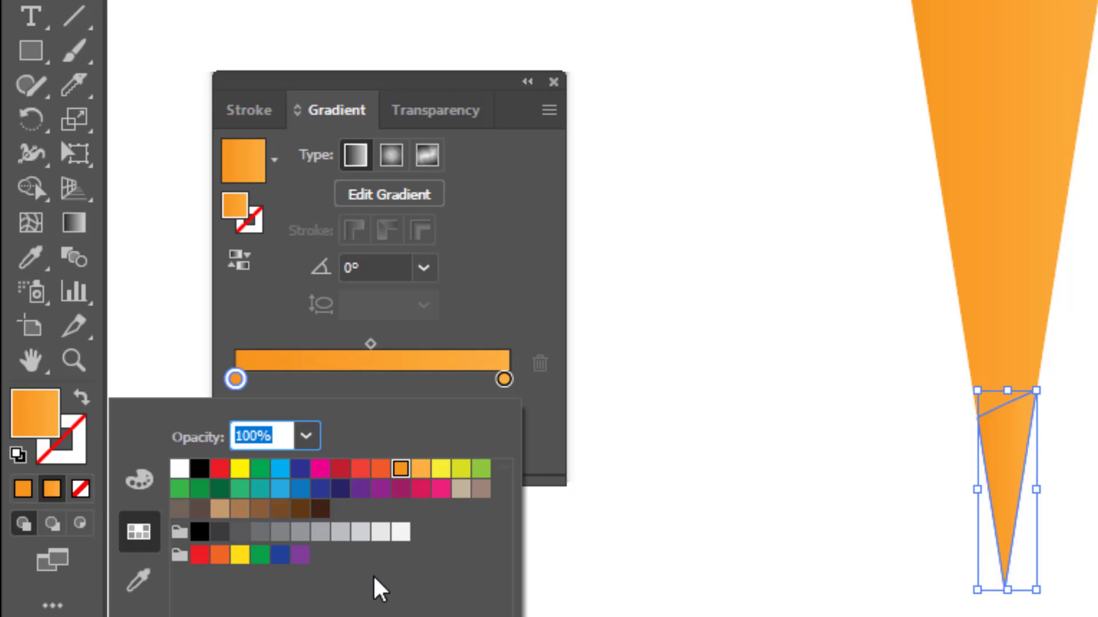
left_click(204, 536)
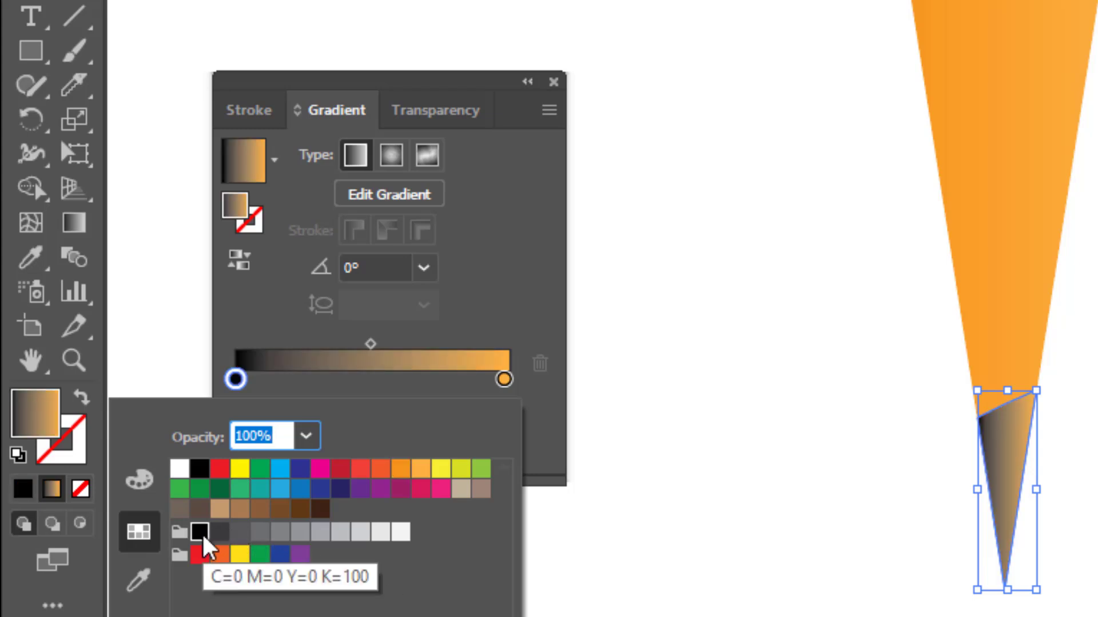
Set the graphite point gradient's ending colour stop to the lightest near-white grey swatch and deselect the shape
left_click(504, 379)
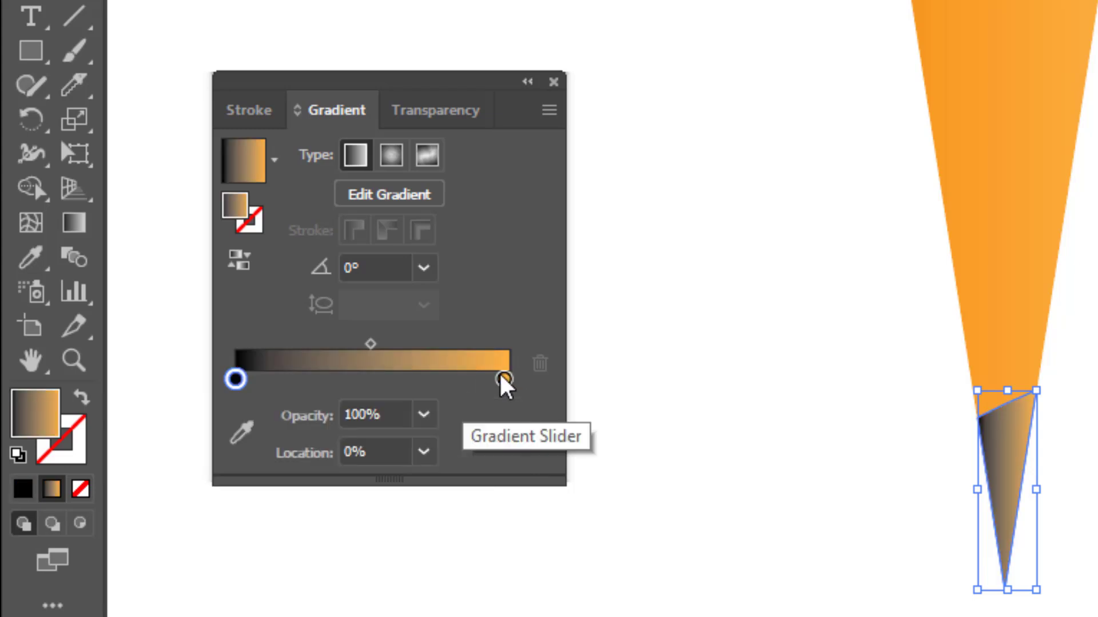
double_click(504, 379)
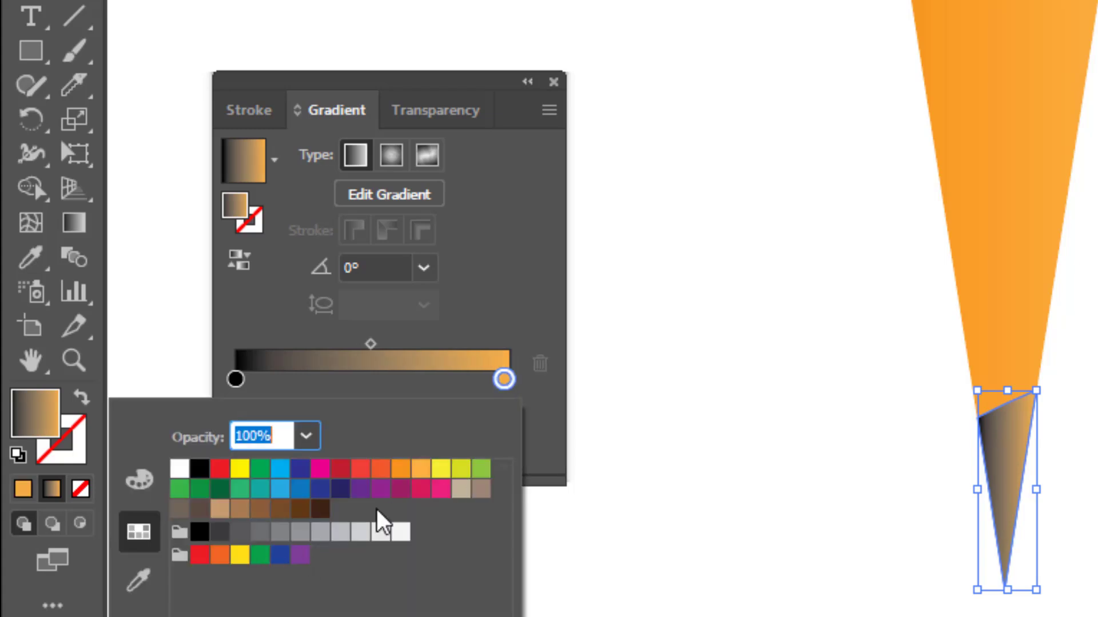
left_click(518, 293)
left_click(447, 423)
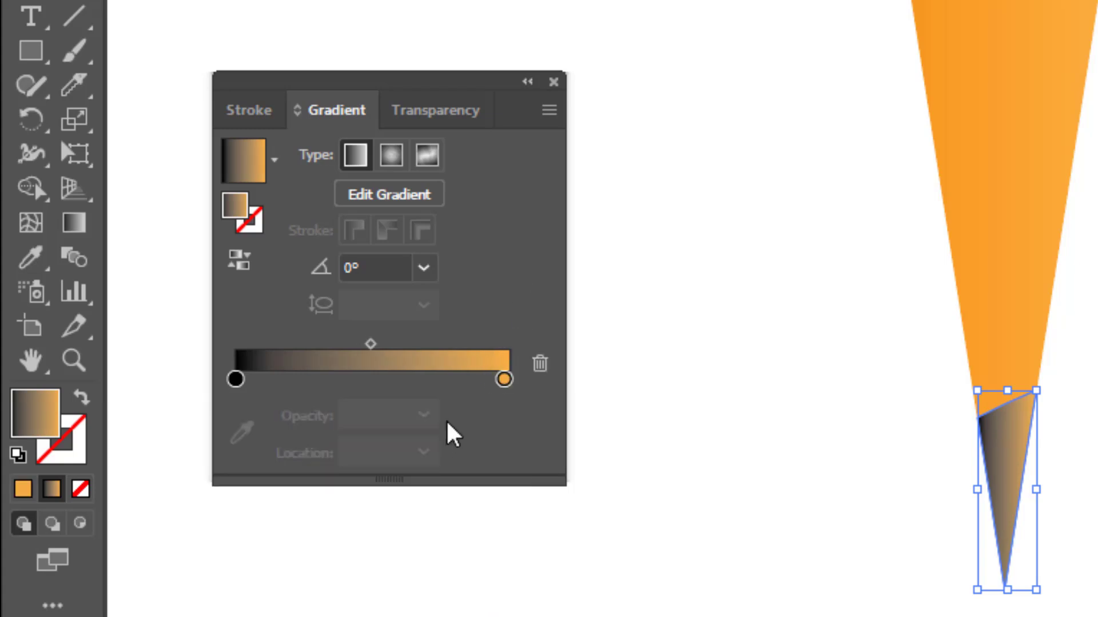
double_click(504, 380)
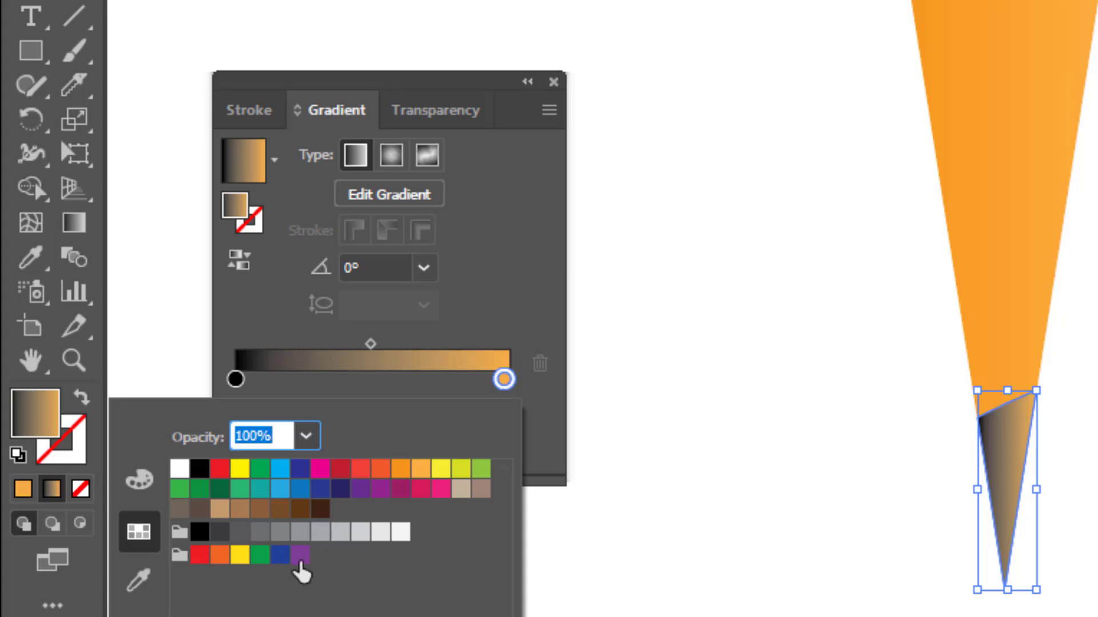
left_click(261, 536)
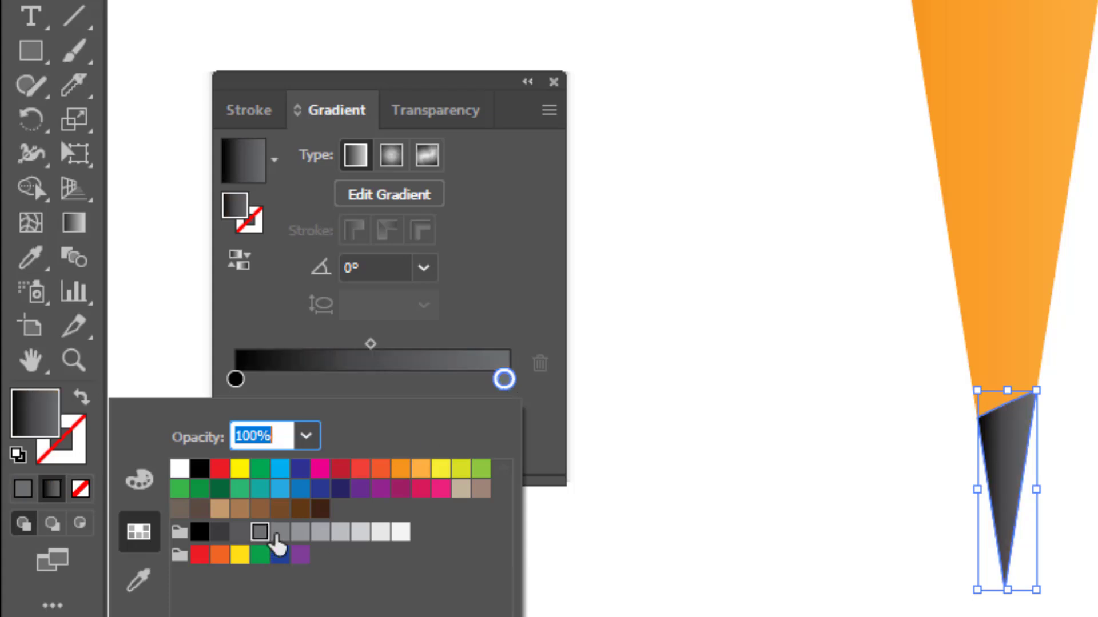
left_click(321, 534)
left_click(359, 534)
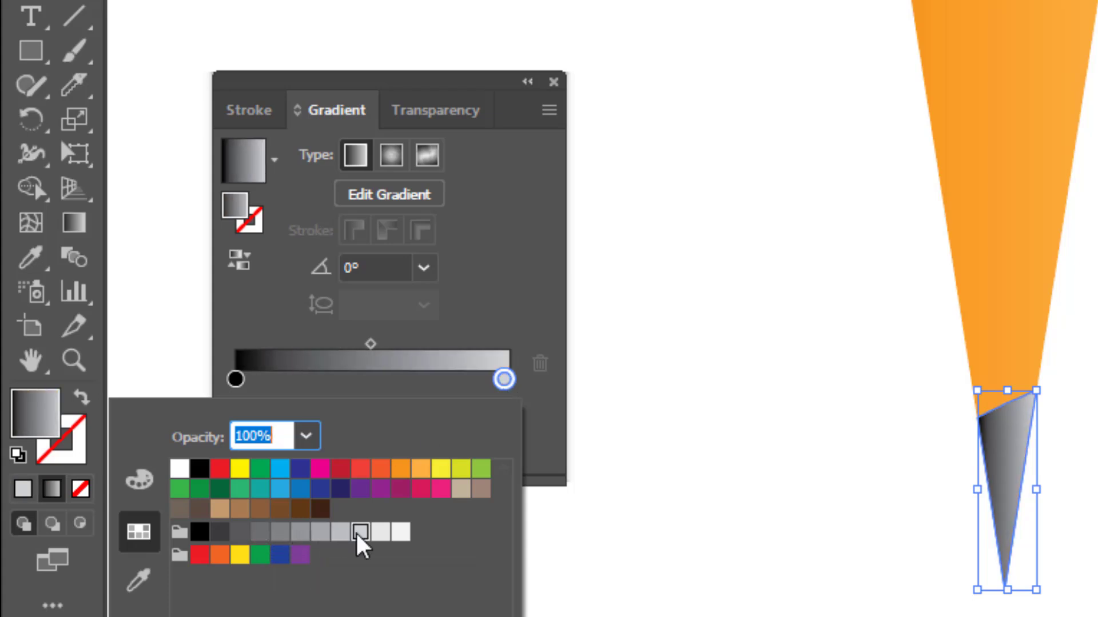
left_click(396, 535)
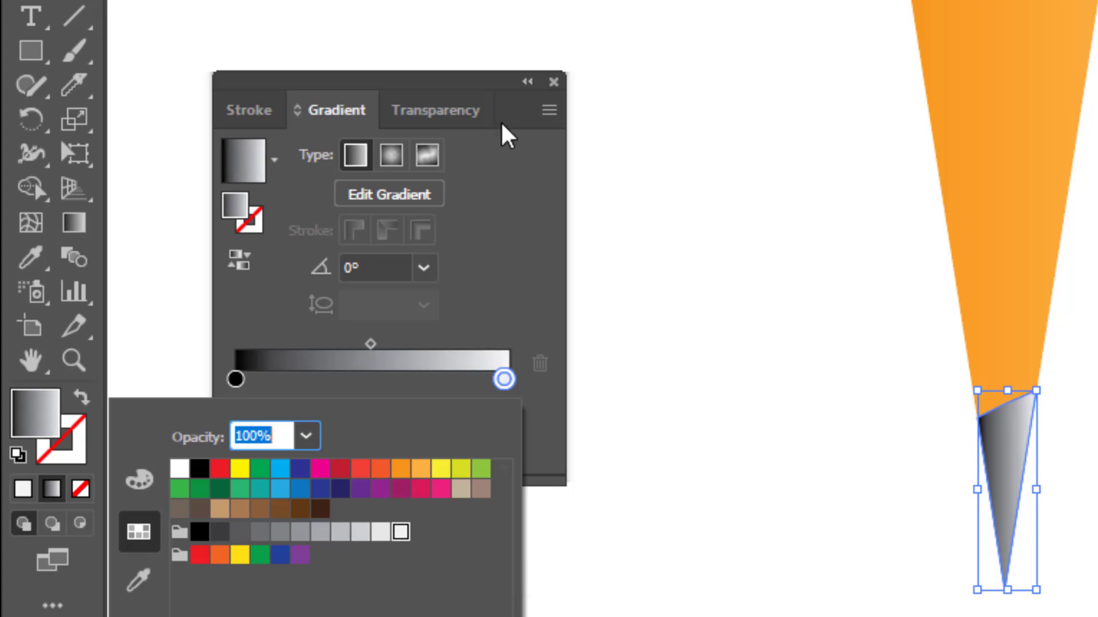
left_click(489, 84)
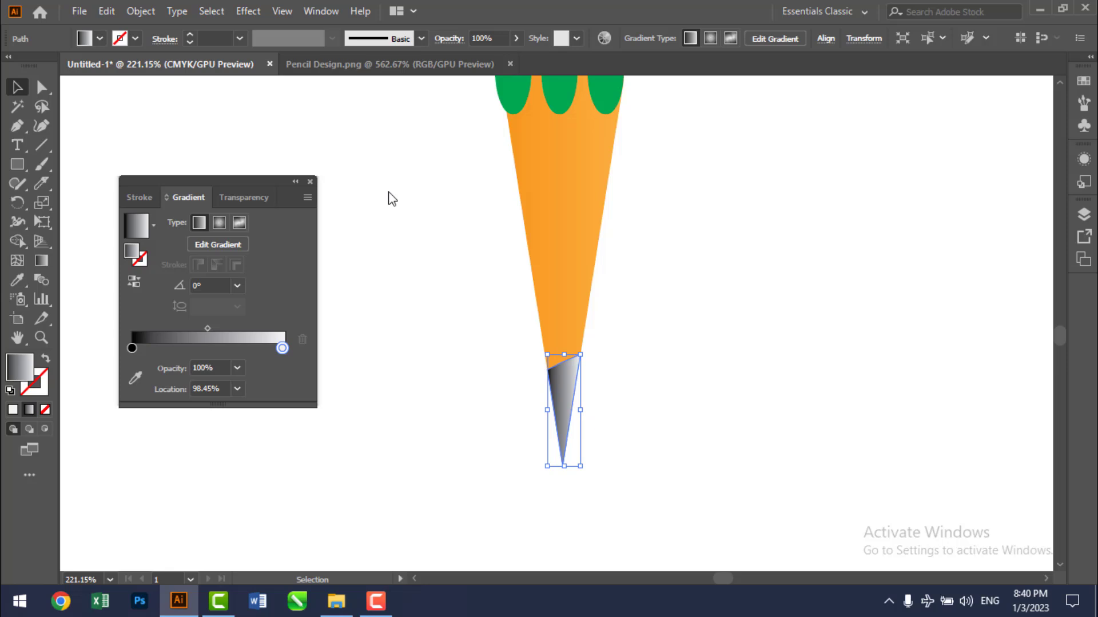
key("ctrl+F9")
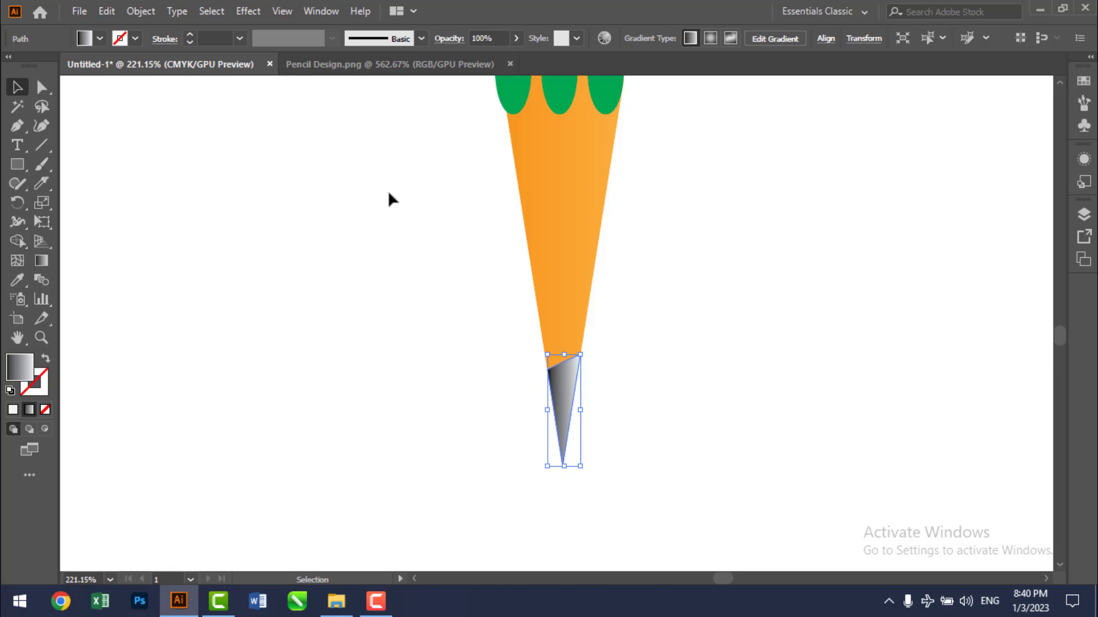
left_click(388, 302)
Inspect the boundary between the orange tip and graphite point up close, and look over the drawn pencil up to its top end
key("z")
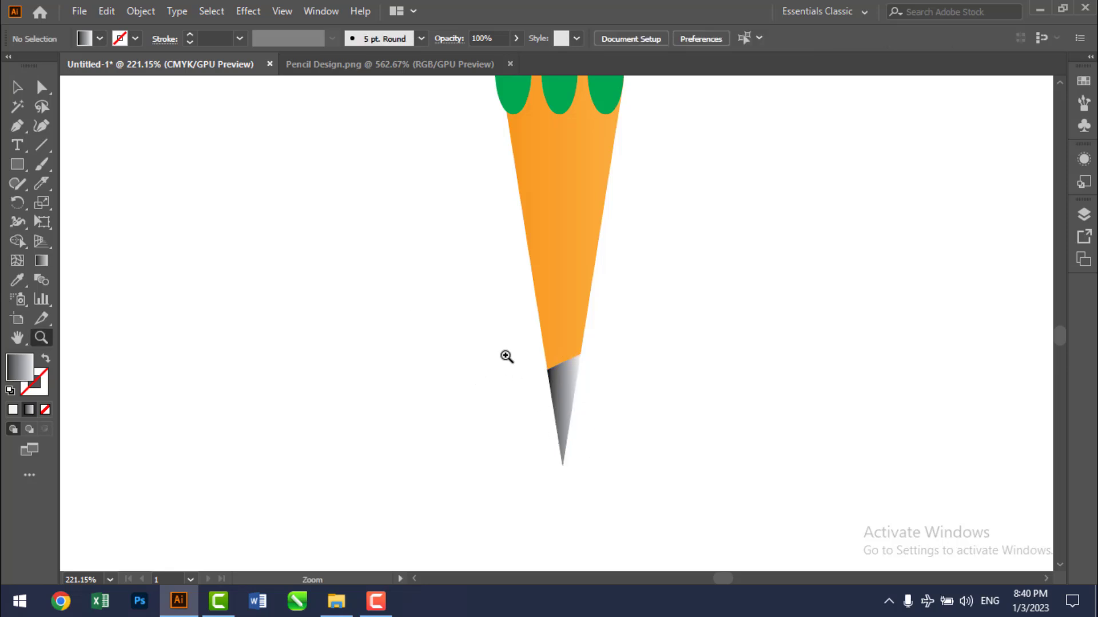
left_click_drag(505, 358, 824, 444)
left_click(773, 532)
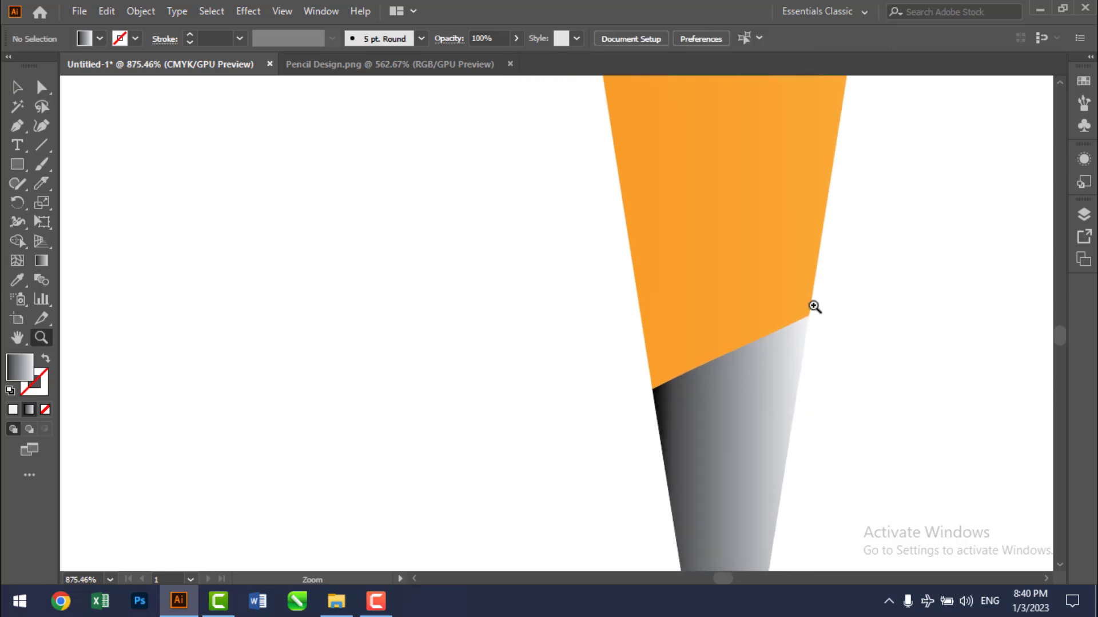
left_click(637, 411, "alt")
left_click(638, 411, "alt")
left_click(499, 304, "alt")
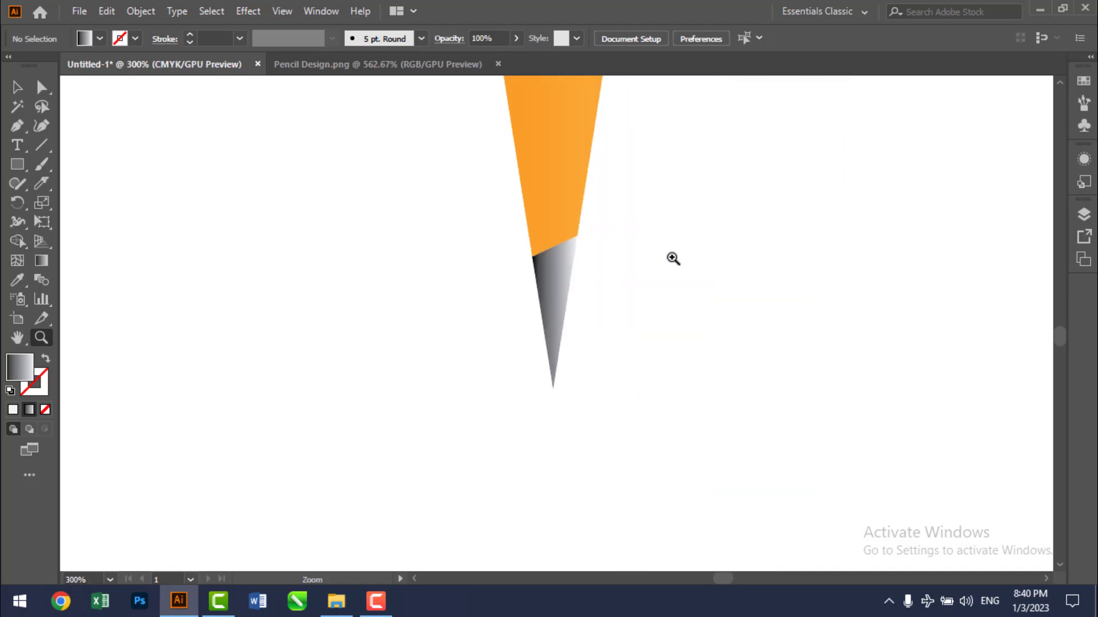
left_click(647, 267, "alt")
left_click(647, 267, "alt")
left_click_drag(552, 159, 568, 463)
left_click_drag(576, 253, 595, 435)
left_click_drag(593, 171, 612, 443)
mouse_move(603, 207)
left_mouse_down()
mouse_move(613, 460)
mouse_move(625, 375)
mouse_move(613, 235)
left_mouse_up()
Examine the reference pencil in Pencil Design.png from its tip up to the striped ferrule and rounded eraser
left_click(389, 64)
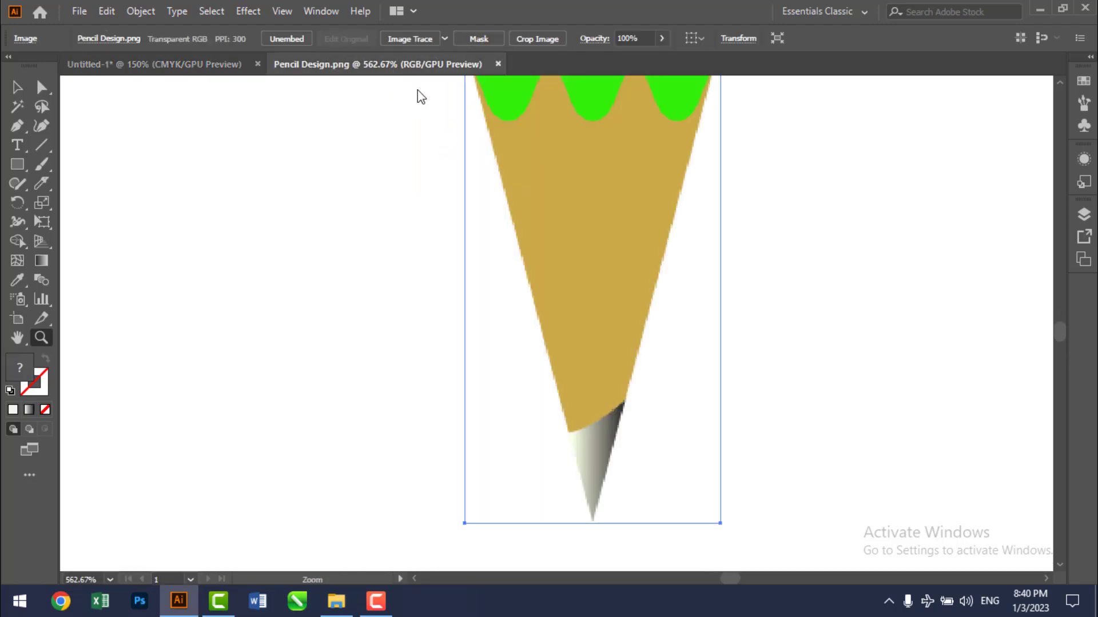
left_click_drag(746, 140, 806, 483)
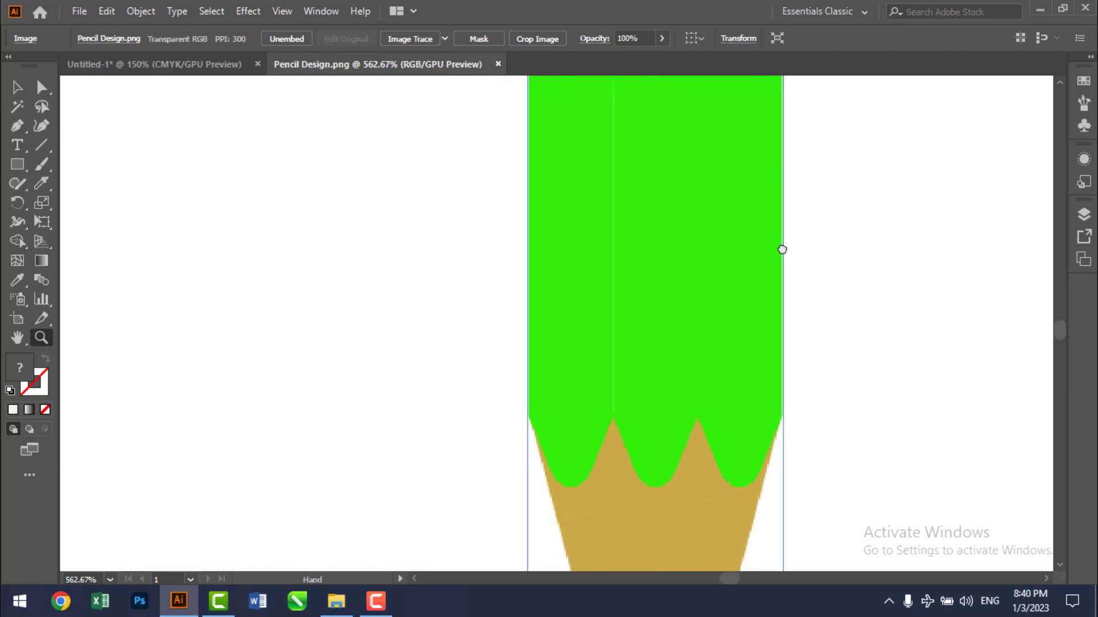
left_click_drag(780, 247, 789, 513)
left_click_drag(736, 226, 761, 227)
mouse_move(693, 223)
left_mouse_down()
mouse_move(709, 223)
mouse_move(786, 326)
left_mouse_up()
left_click_drag(833, 392, 478, 469)
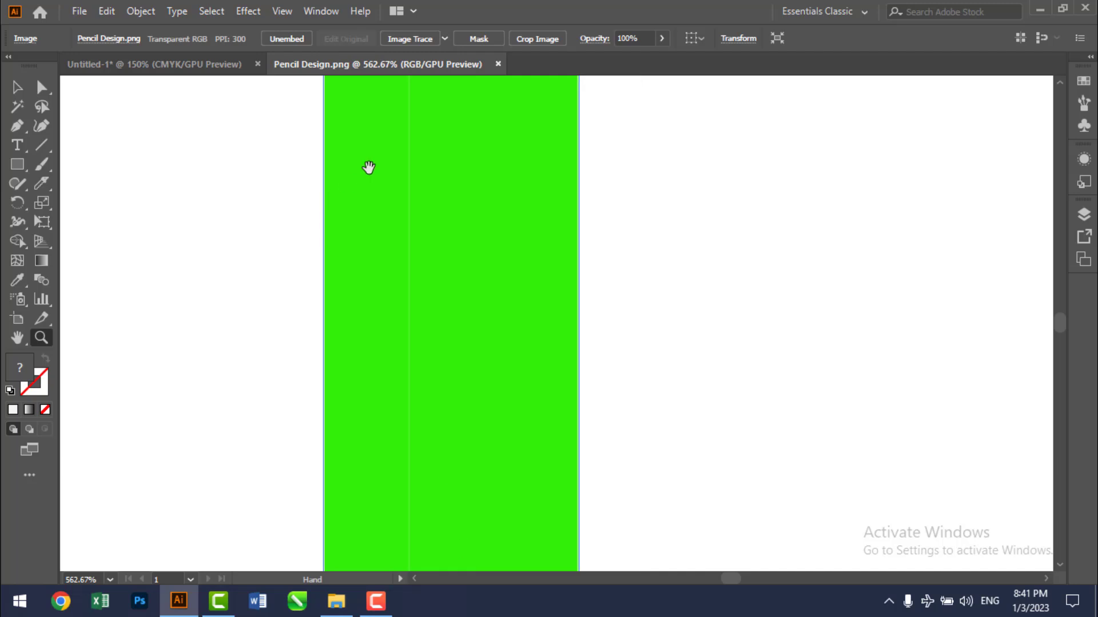
left_click_drag(468, 136, 549, 522)
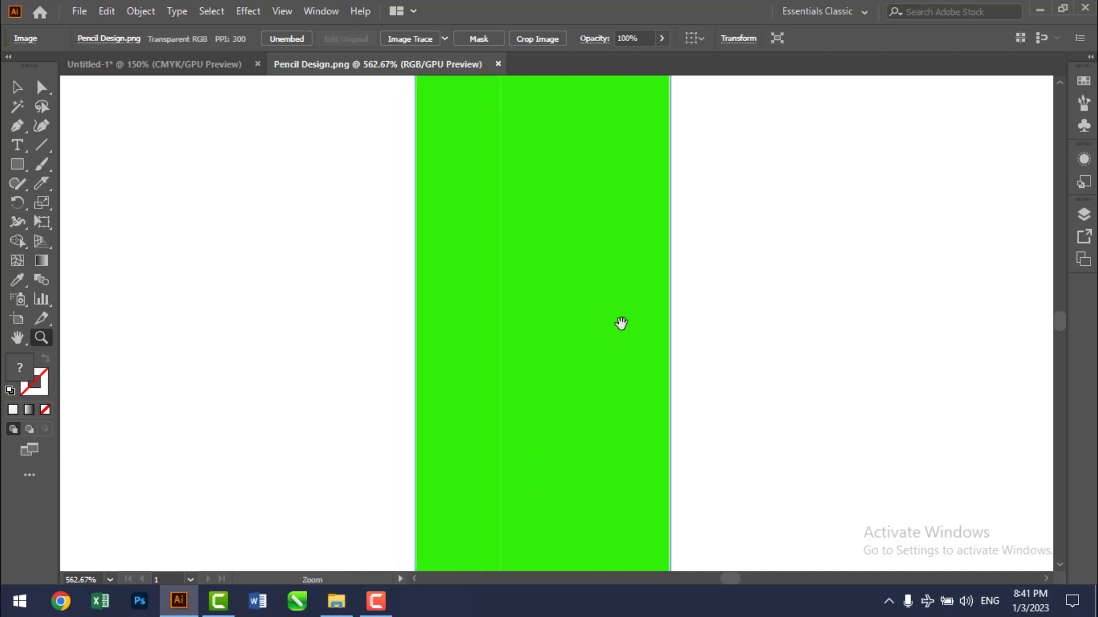
left_click_drag(593, 145, 615, 608)
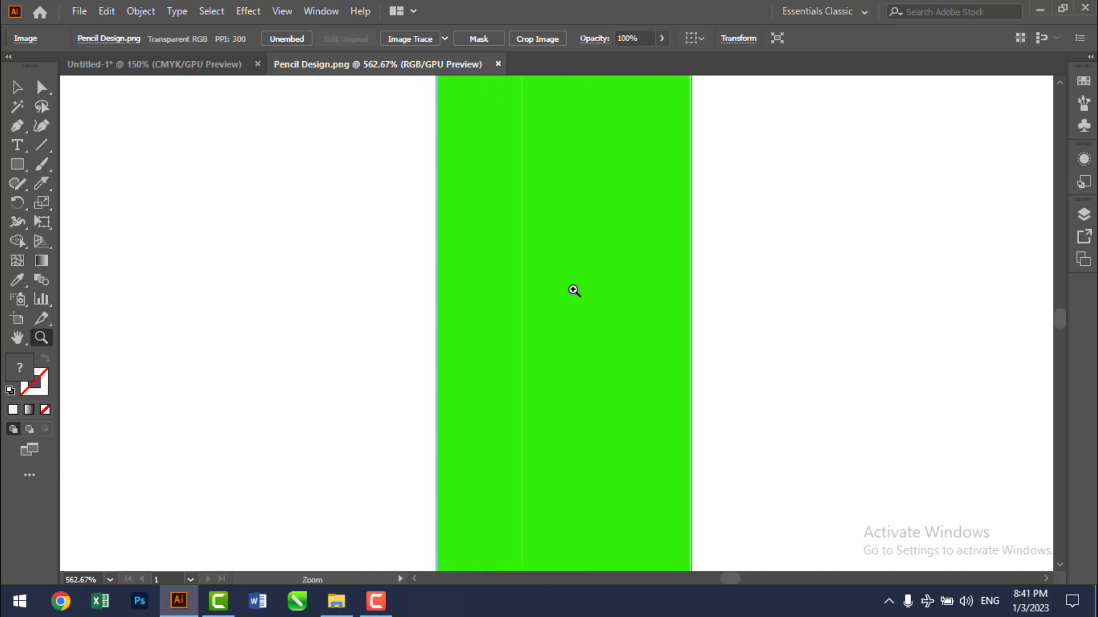
left_click_drag(622, 122, 616, 523)
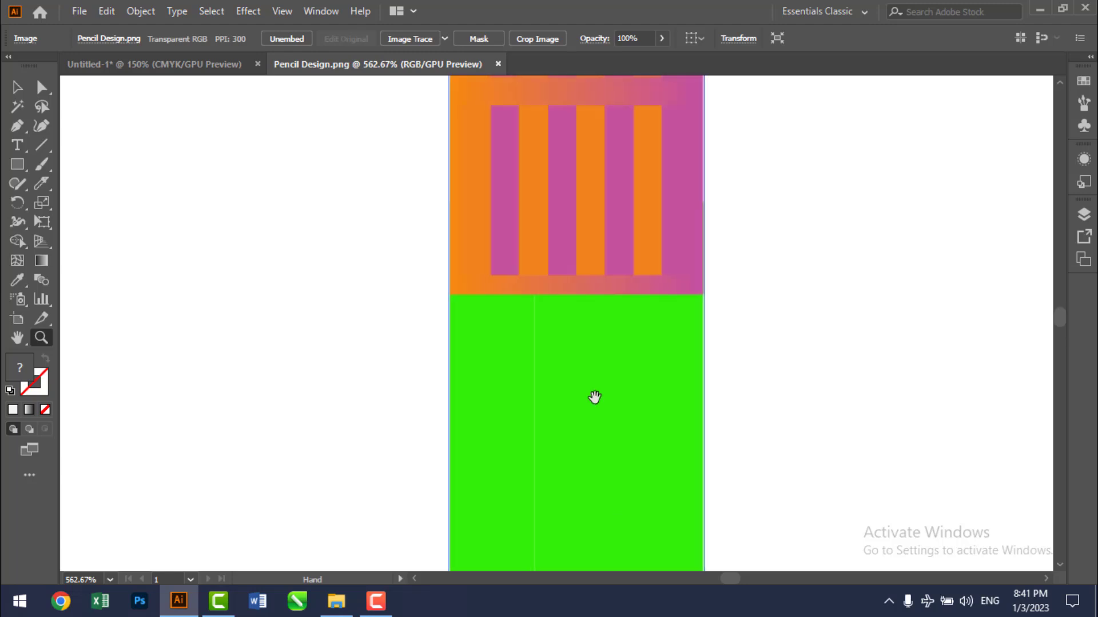
left_click_drag(637, 206, 566, 400)
left_click(496, 372, "alt")
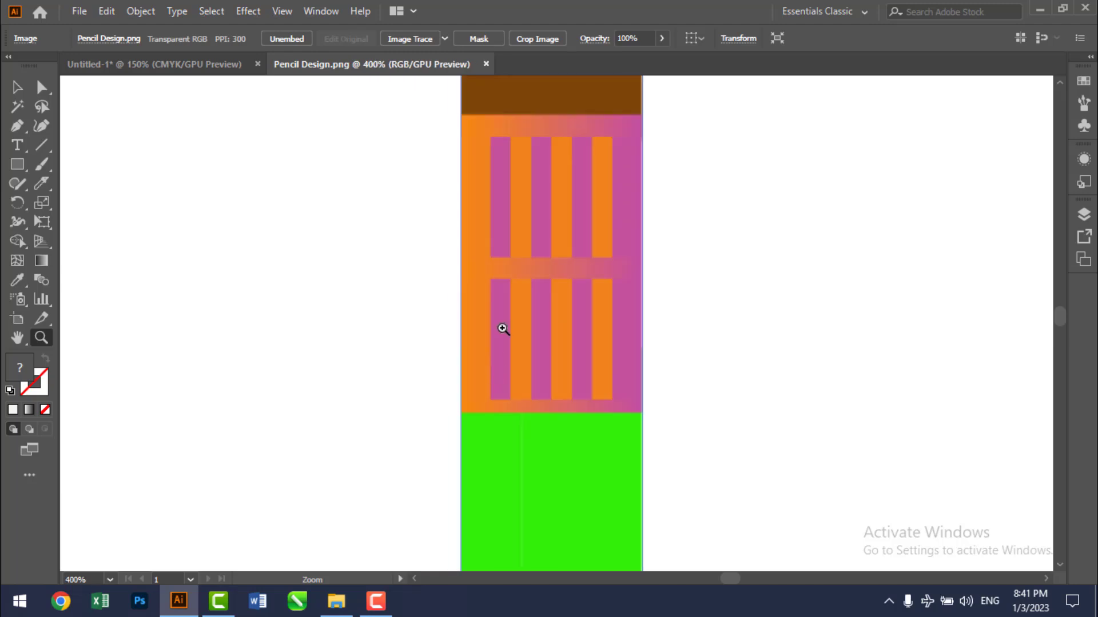
left_click_drag(573, 144, 529, 185)
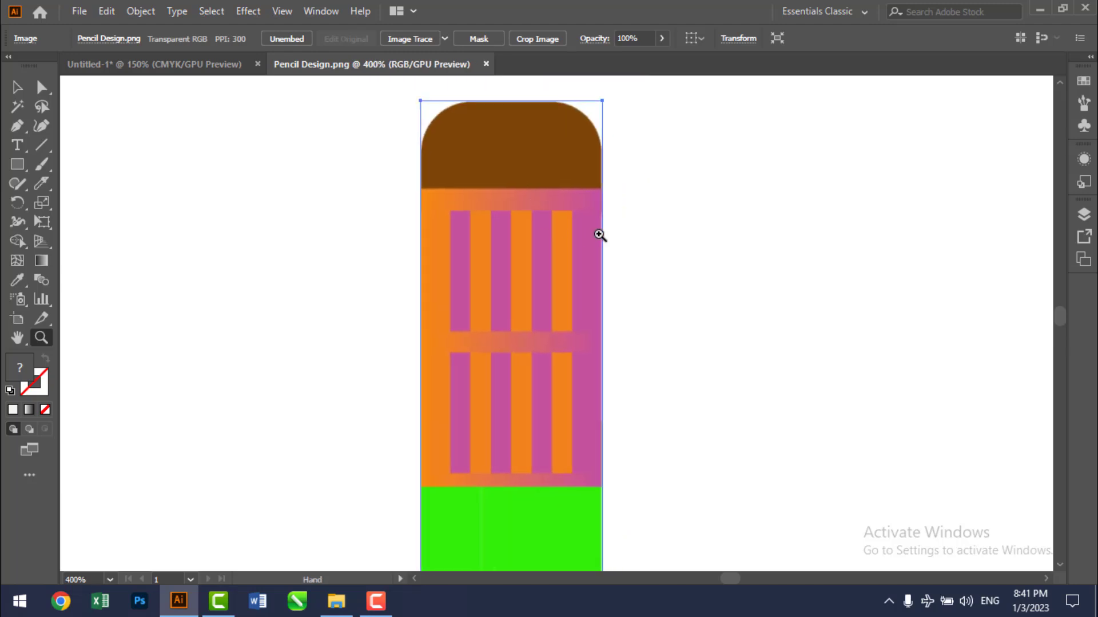
In the Untitled-1 drawing, draw a rectangle as wide as the green body, overlapping its top end and extending above it
left_click(215, 68)
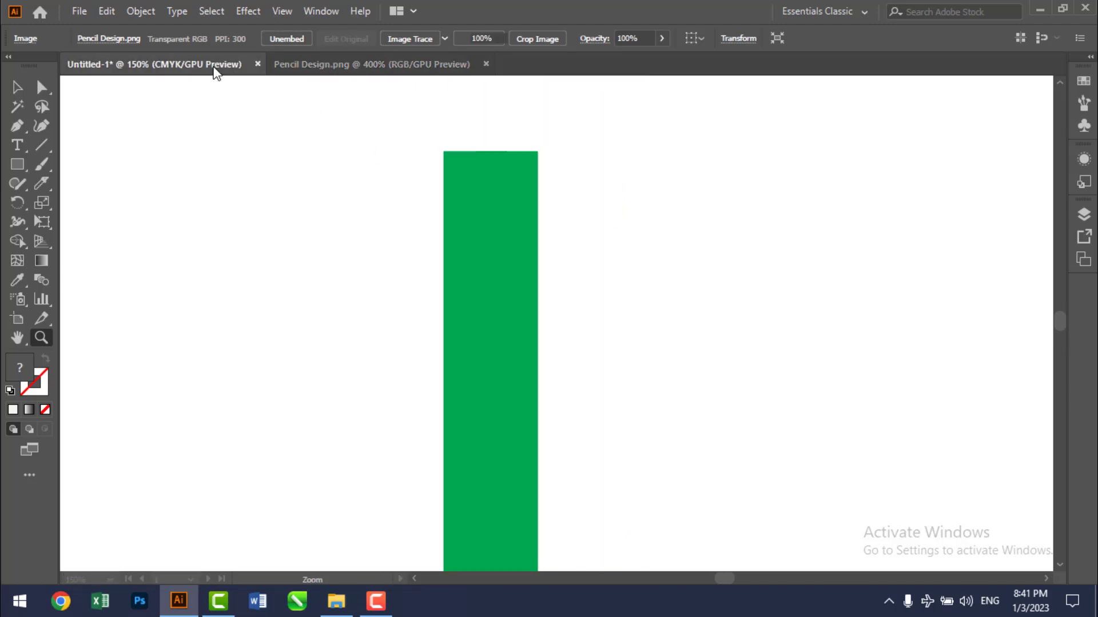
left_click_drag(595, 160, 554, 378)
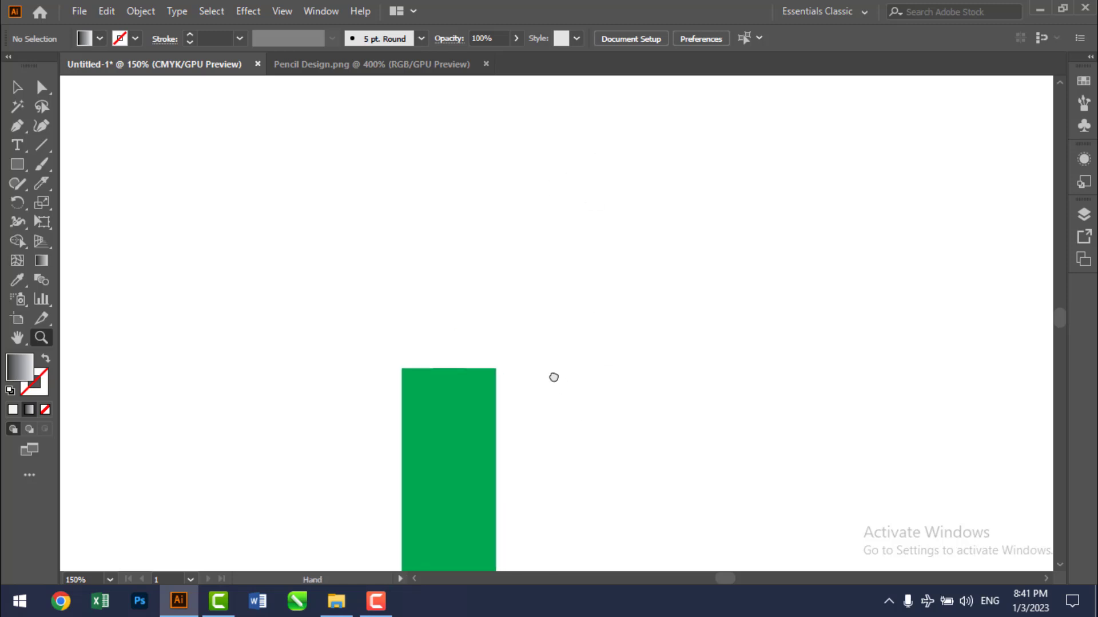
left_click(17, 166)
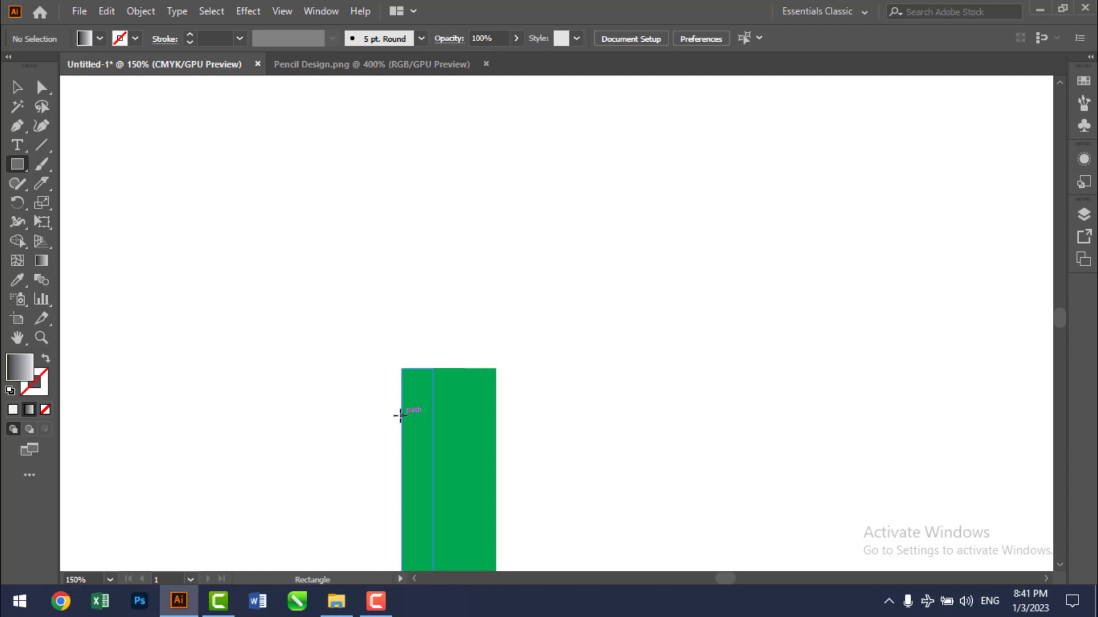
left_click_drag(400, 416, 496, 213)
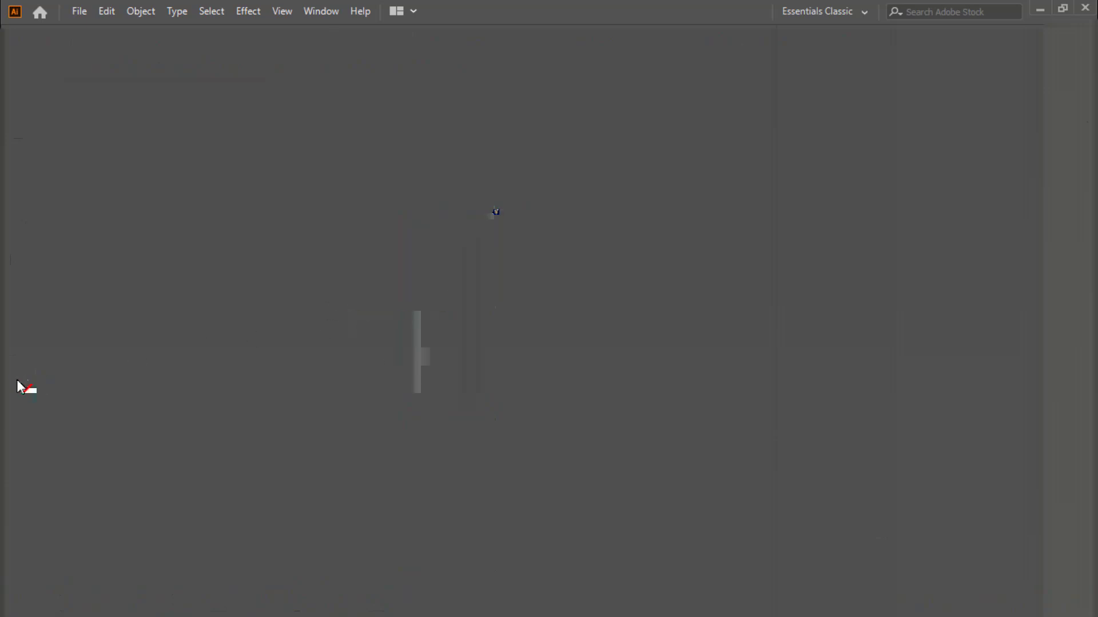
Keep a linear gradient fill on the new rectangle and set its starting colour stop to orange-red (C=0 M=80 Y=95 K=0)
left_click(29, 412)
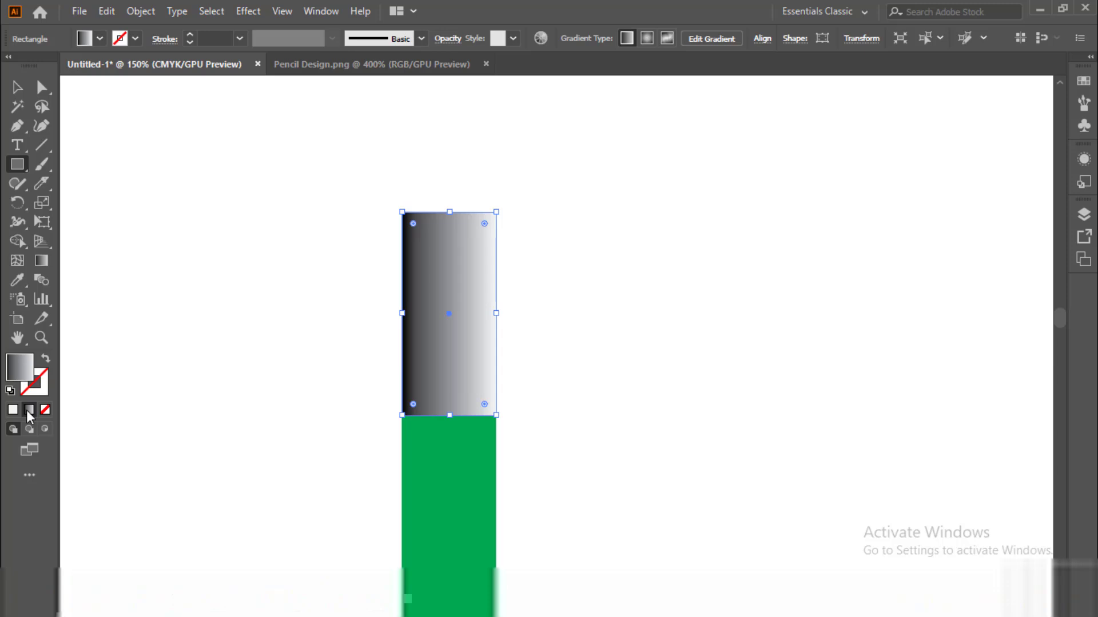
left_click(12, 409)
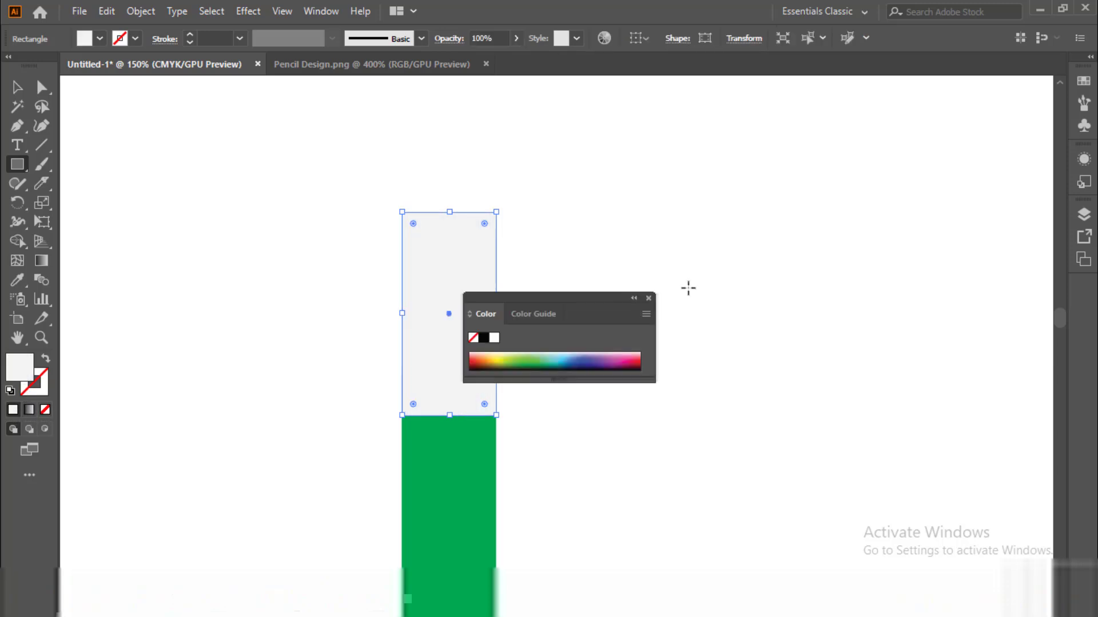
left_click(649, 298)
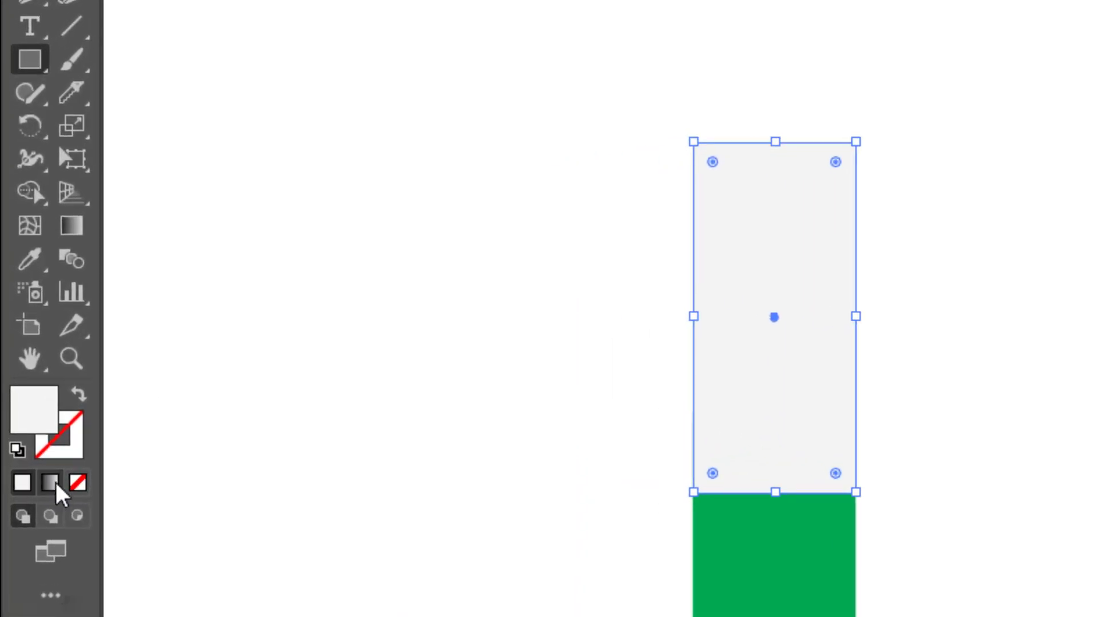
left_click(29, 409)
left_click(227, 378)
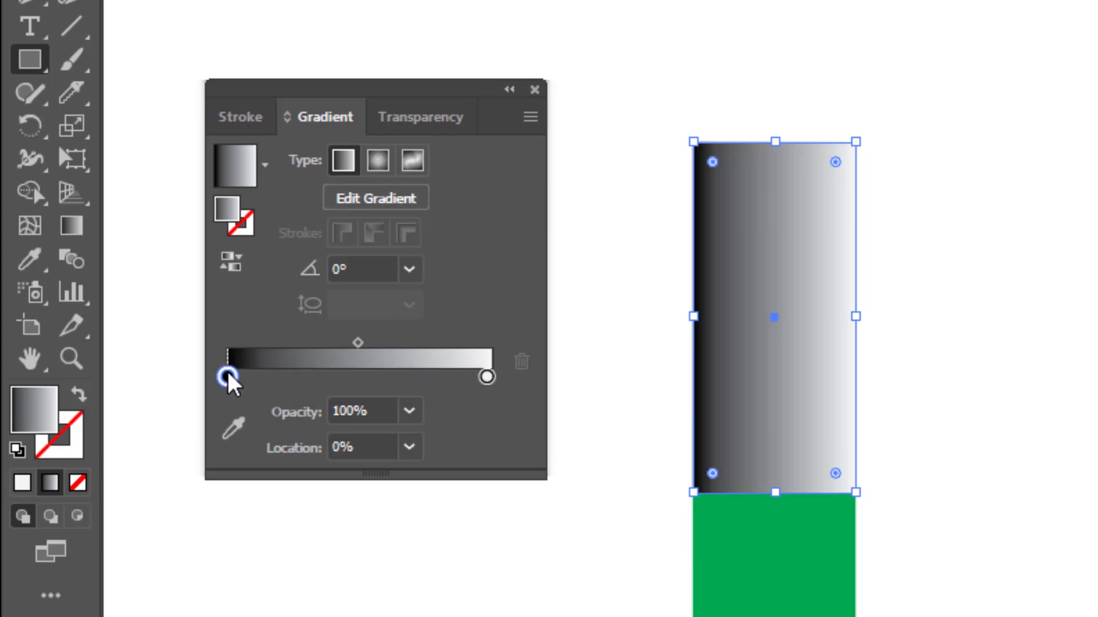
double_click(228, 377)
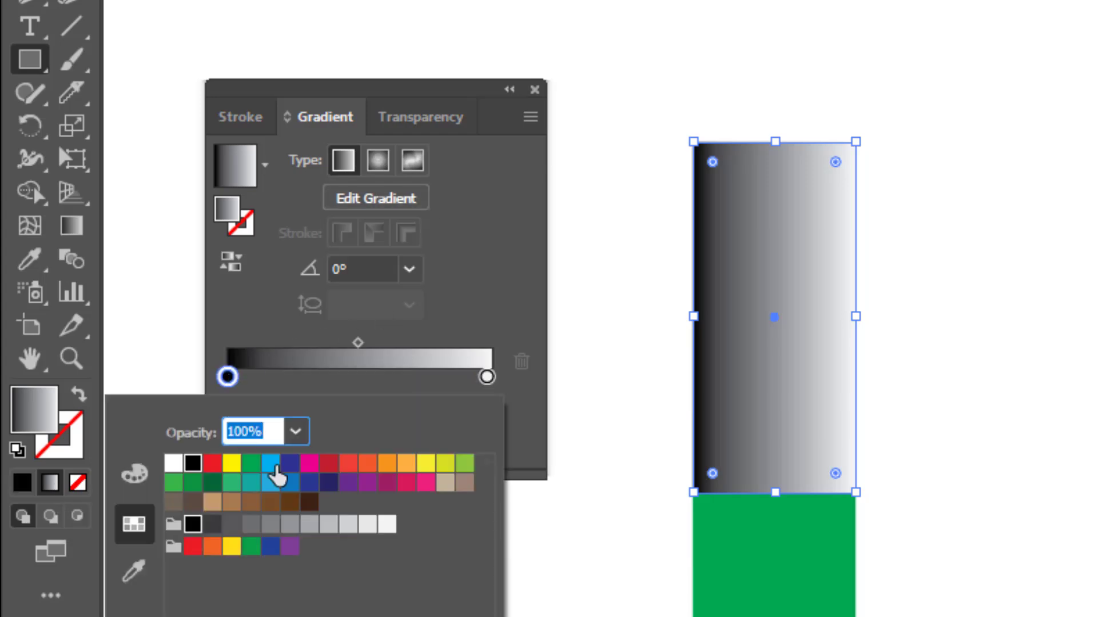
left_click(367, 463)
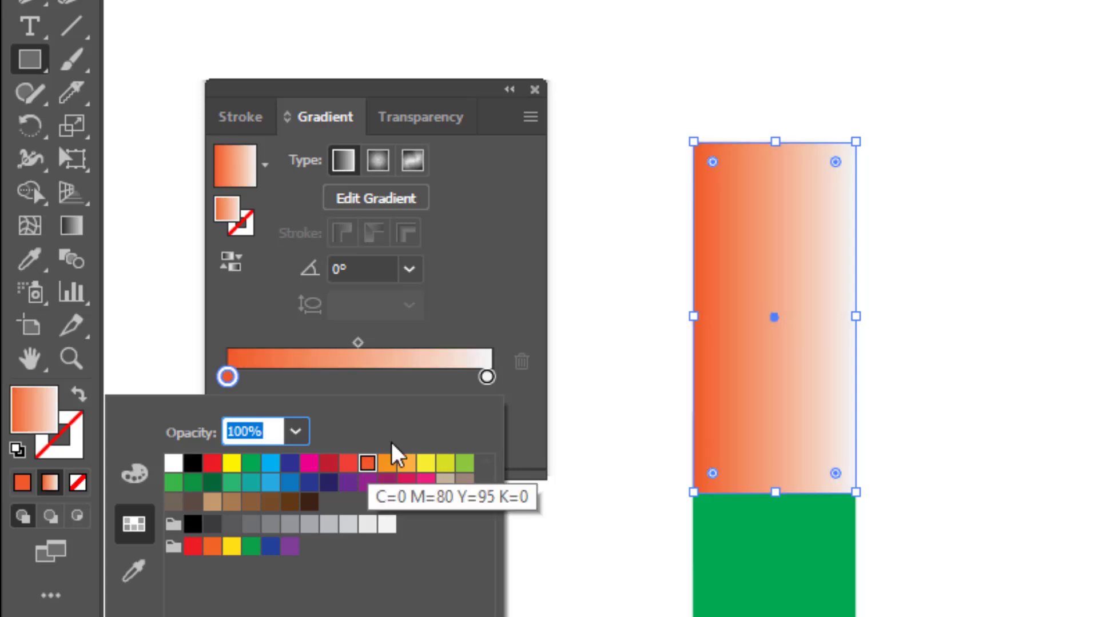
Set the rectangle gradient's ending colour stop to light orange and deselect the rectangle
double_click(487, 377)
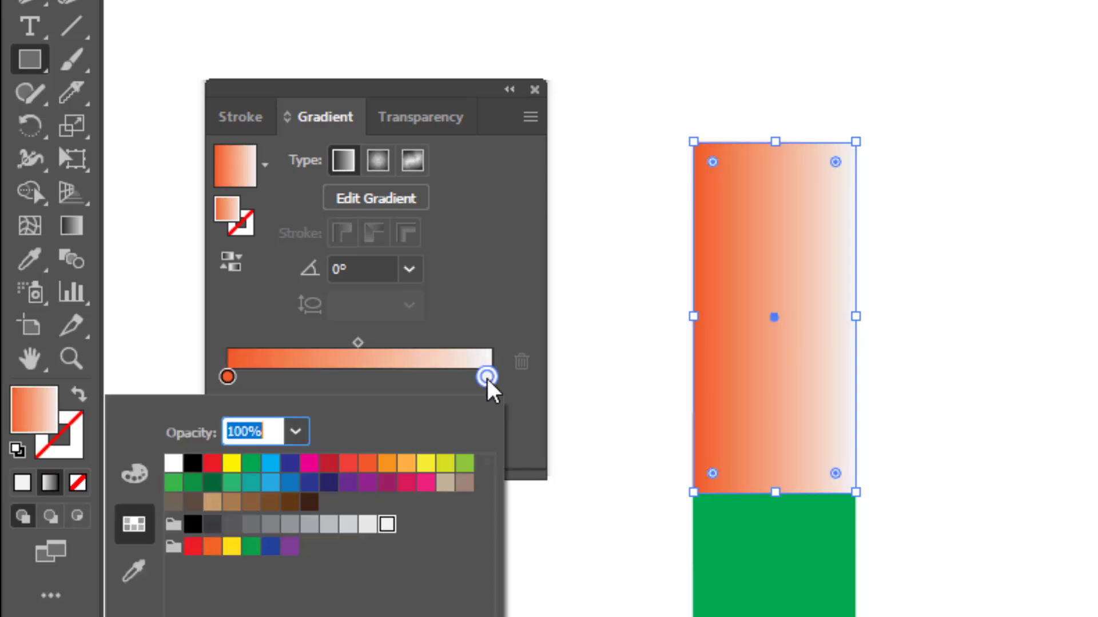
left_click(405, 463)
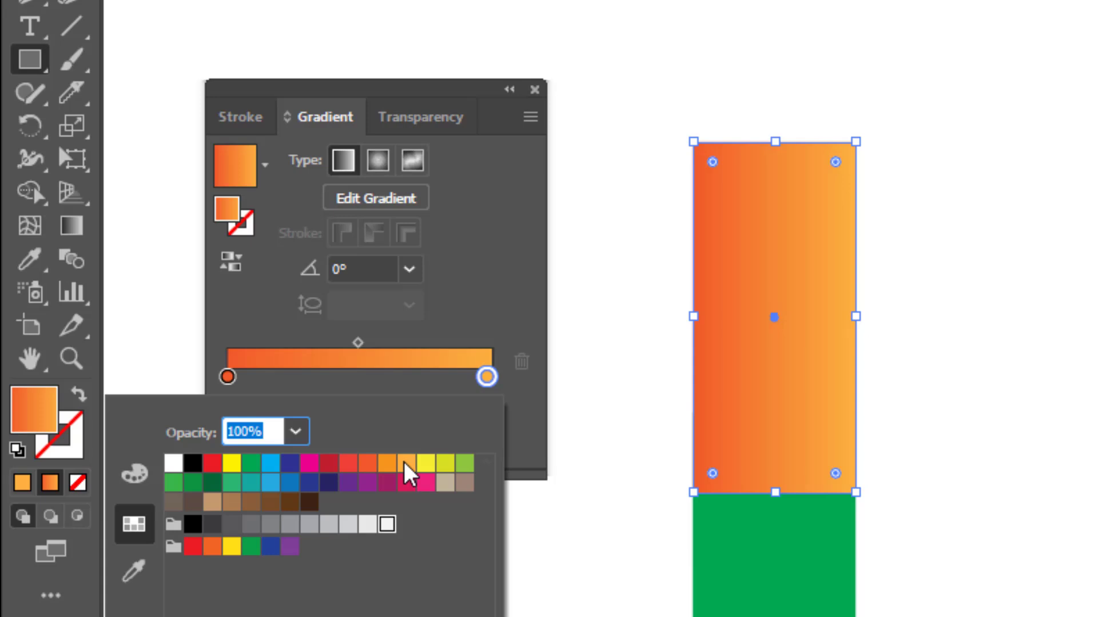
left_click(534, 92)
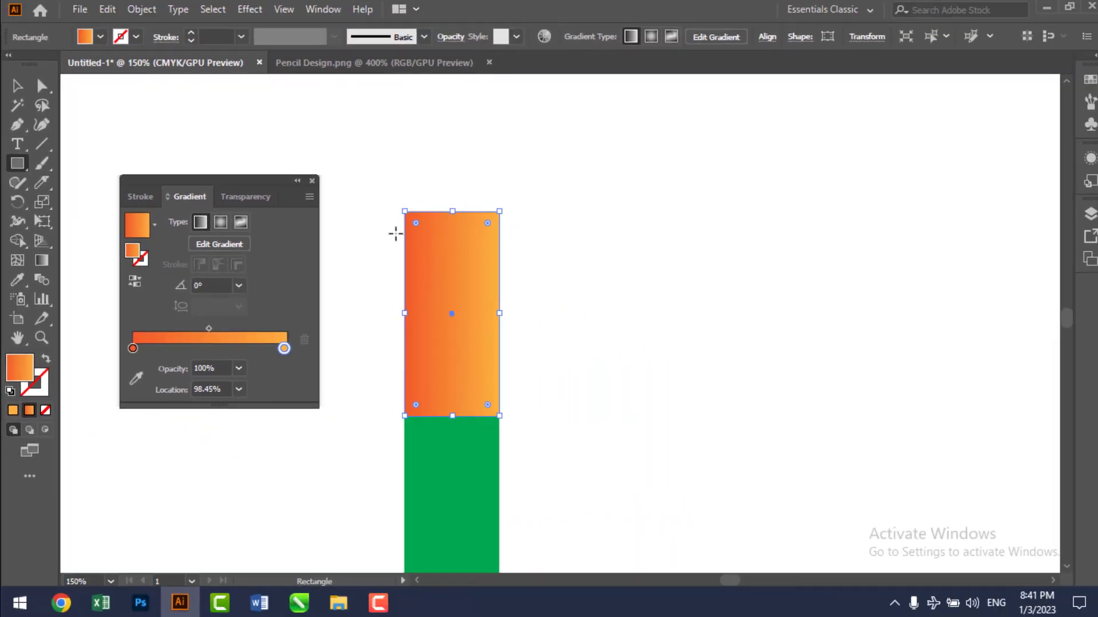
left_click(309, 182)
left_click(17, 87)
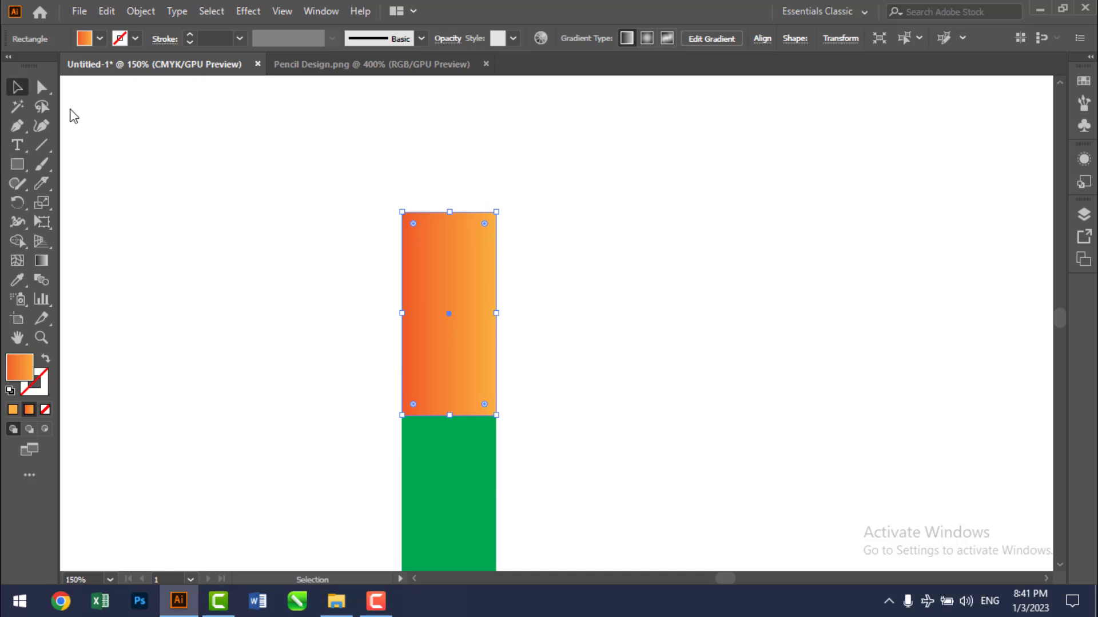
left_click(229, 137)
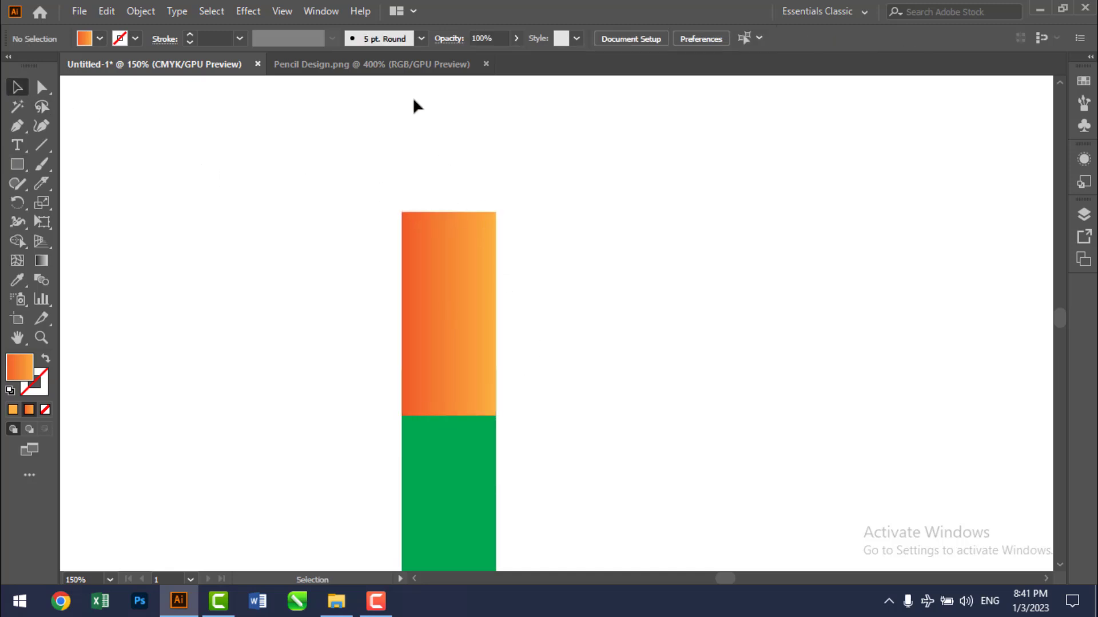
Check the eraser in Pencil Design.png, and in Untitled-1 draw a same-width rounded rectangle overlapping and extending above the orange ferrule's top edge
left_click(409, 65)
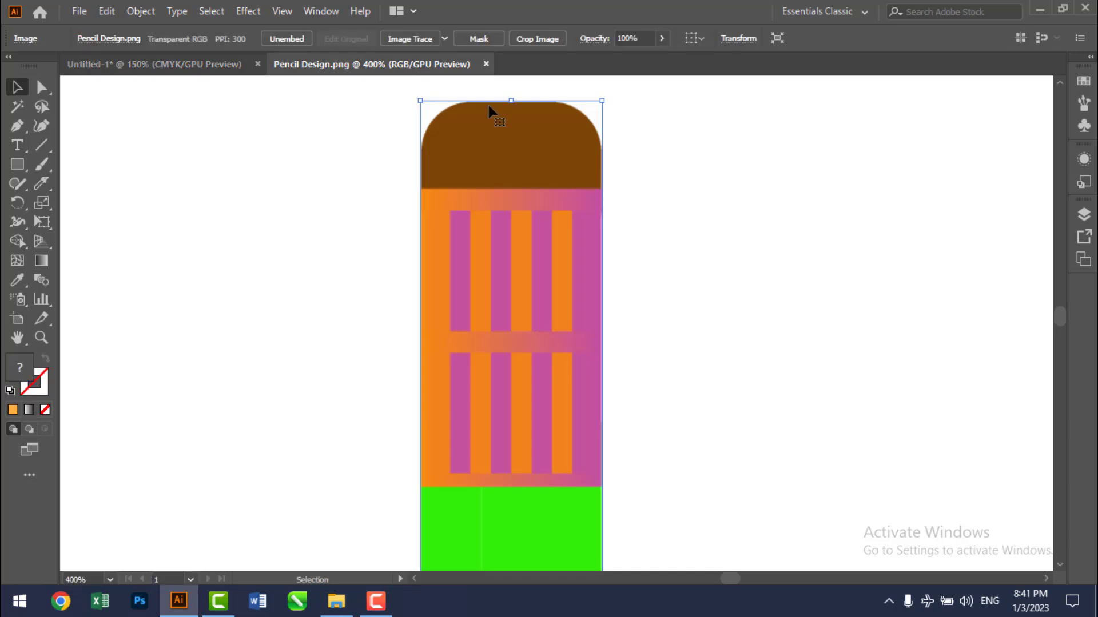
left_click(189, 66)
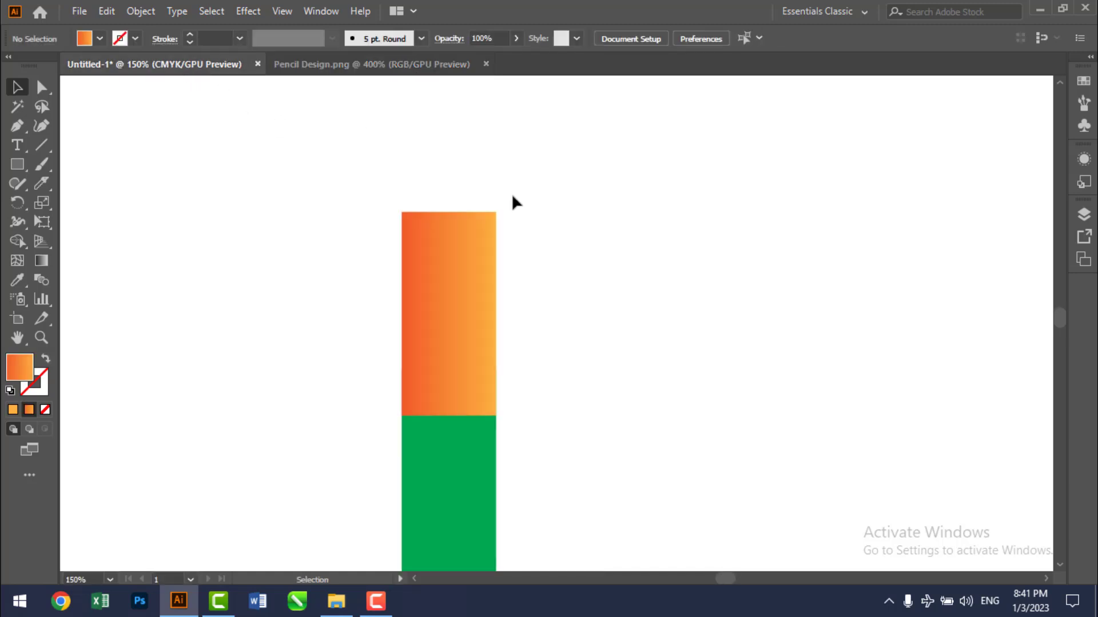
left_click(23, 167)
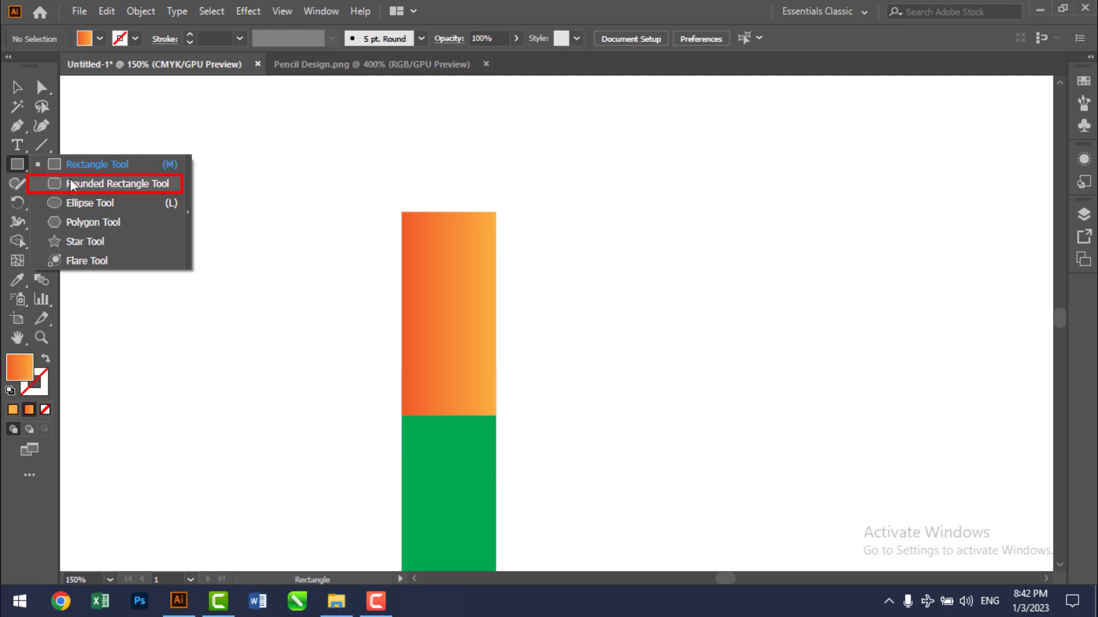
left_click(69, 182)
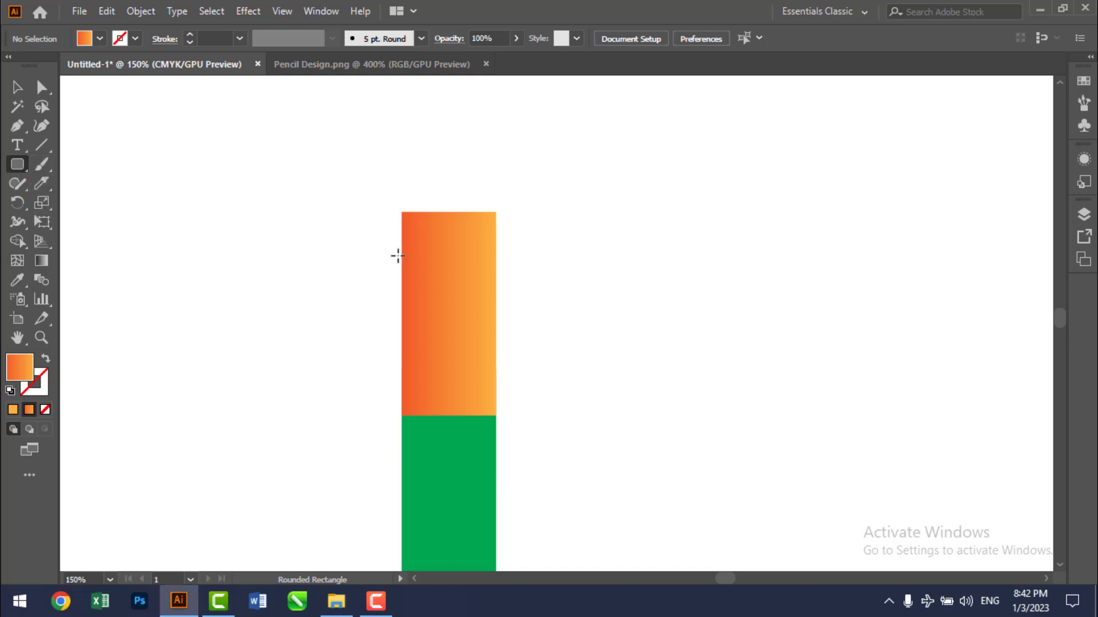
left_click_drag(402, 256, 495, 169)
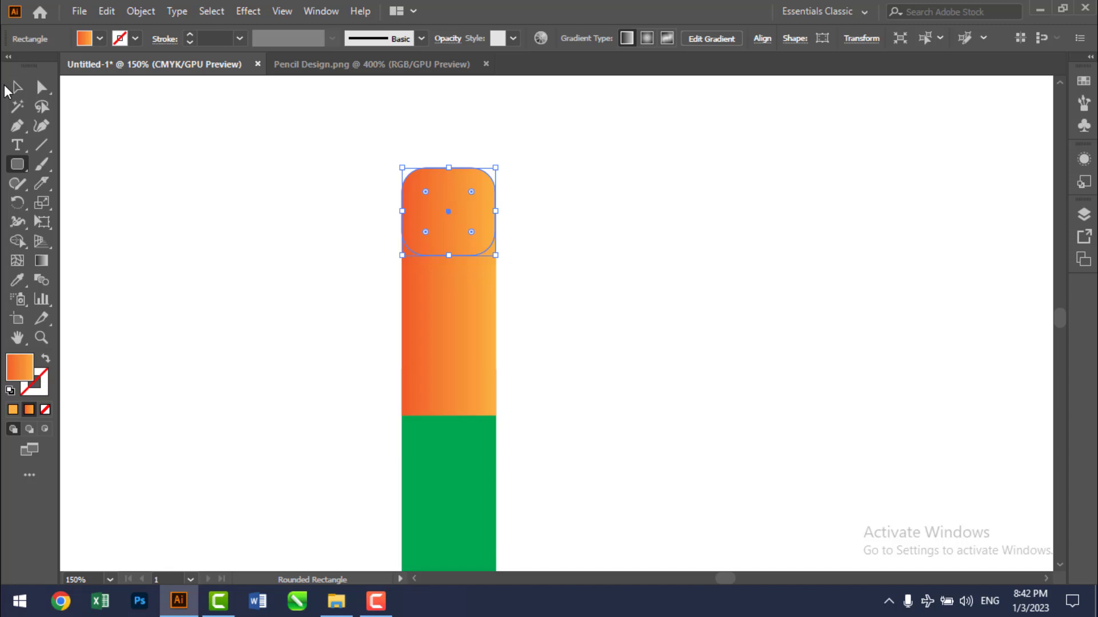
Send the rounded rectangle to the back, behind the orange gradient ferrule, and deselect it
left_click(16, 87)
left_click(389, 170)
left_click(466, 195)
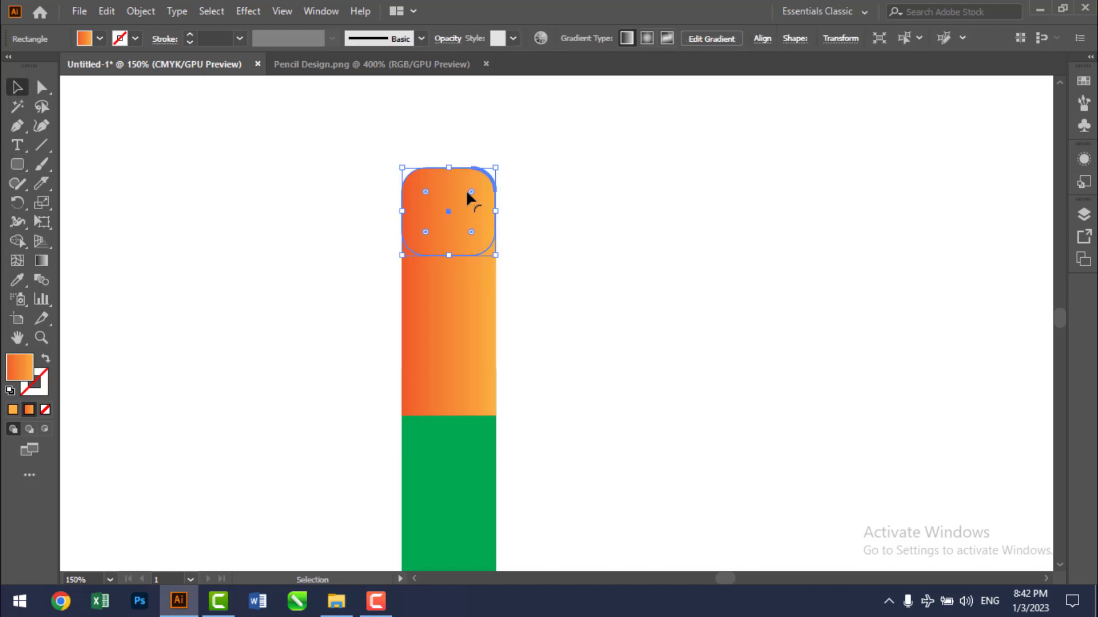
right_click(467, 193)
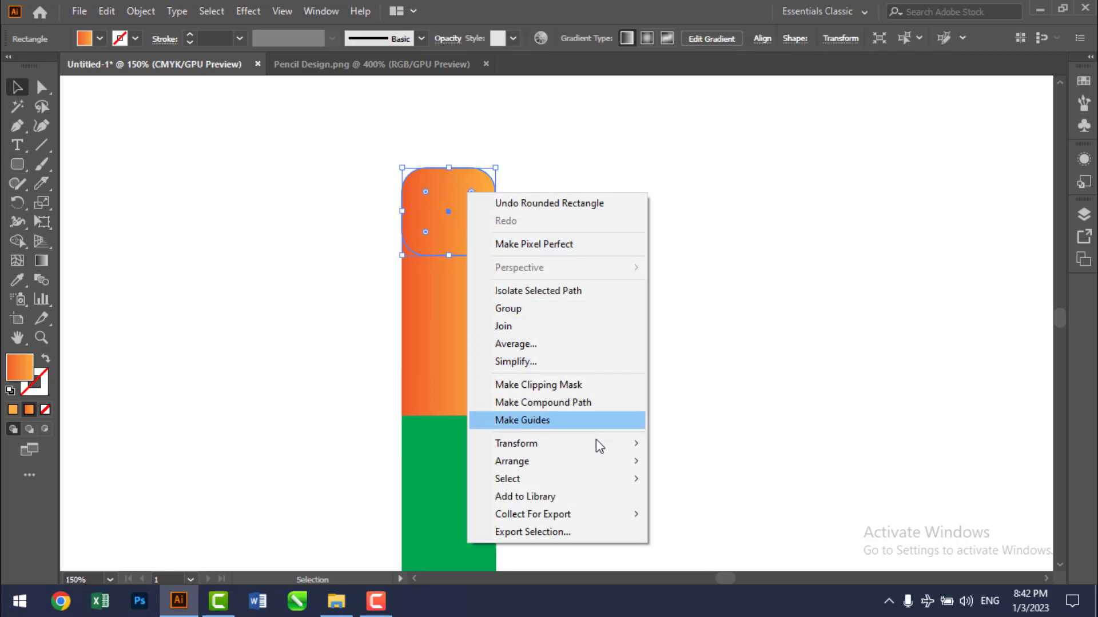
mouse_move(616, 468)
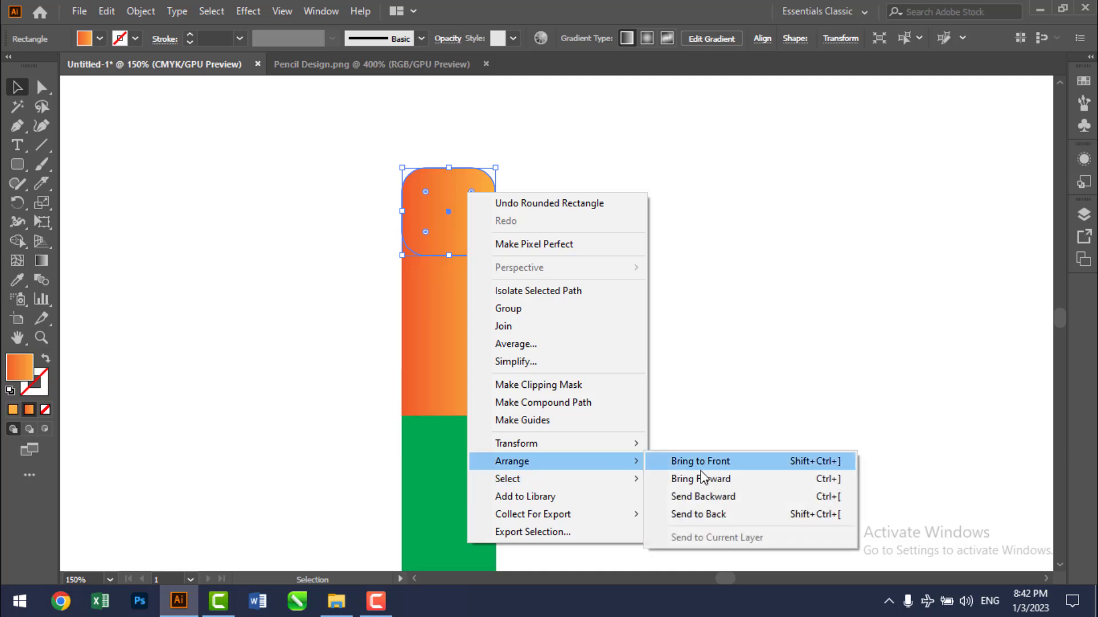
left_click(717, 515)
left_click(653, 247)
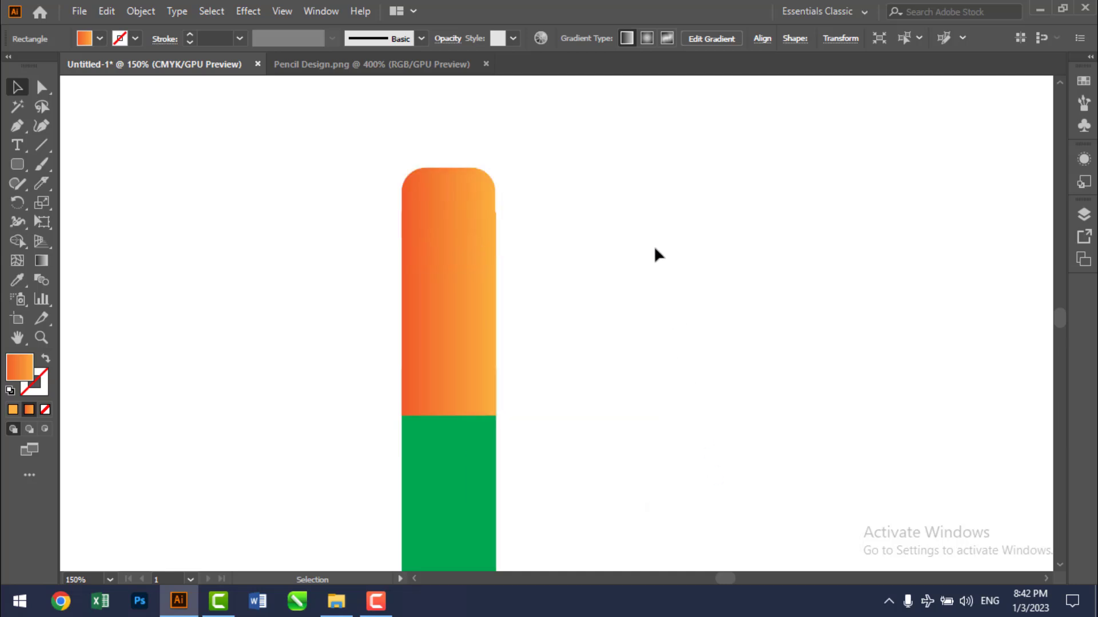
Try switching the rounded eraser shape between solid and gradient fill, checking it against the eraser in Pencil Design.png
left_click(476, 189)
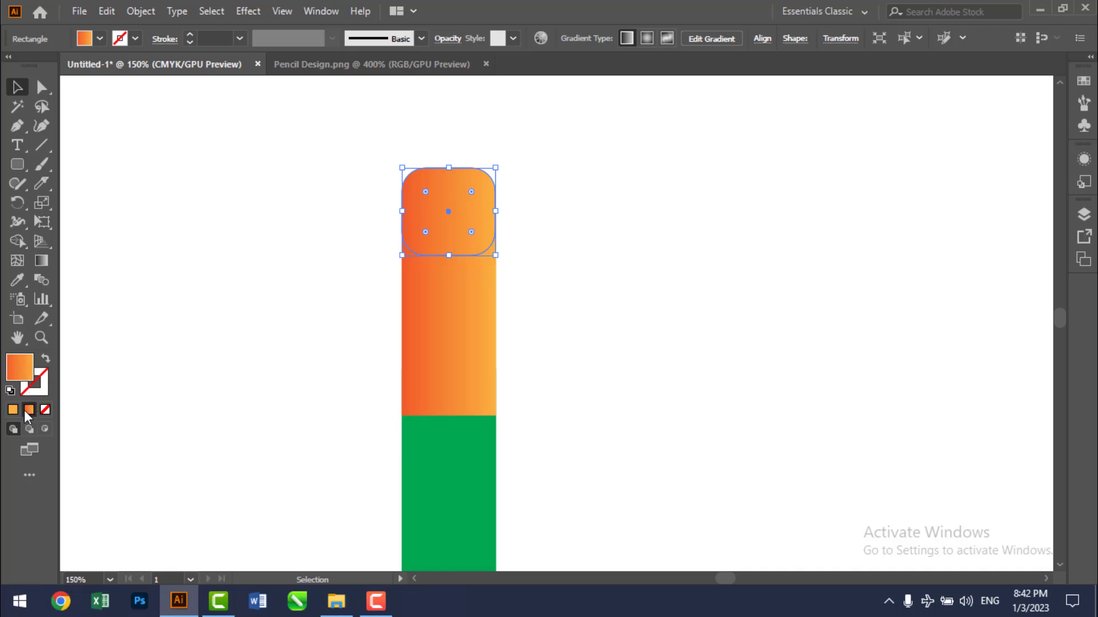
left_click(153, 344)
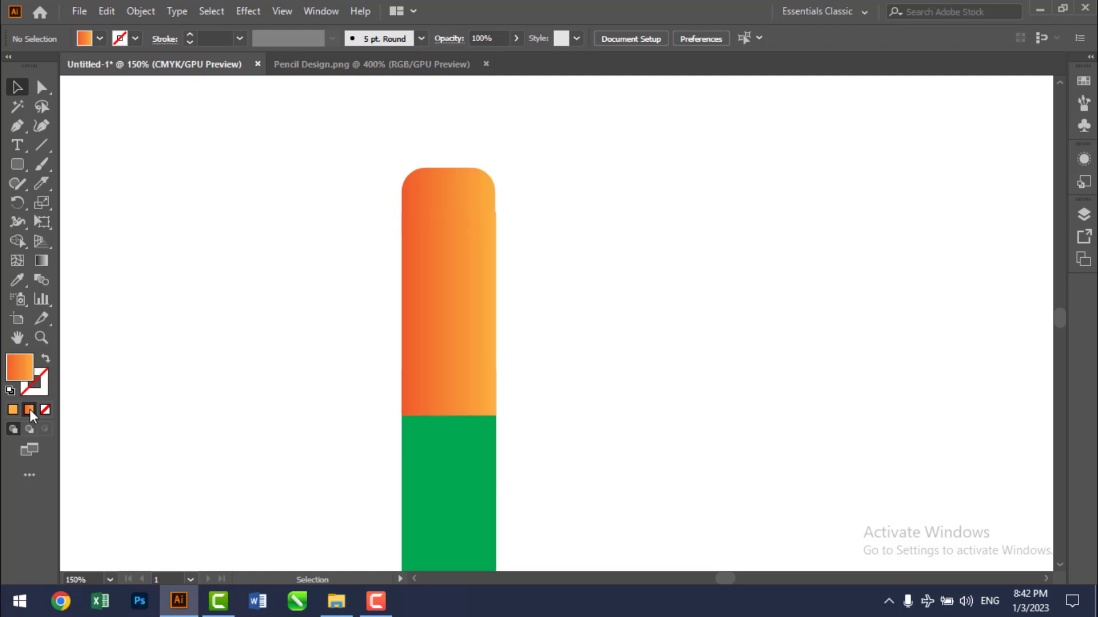
left_click(435, 185)
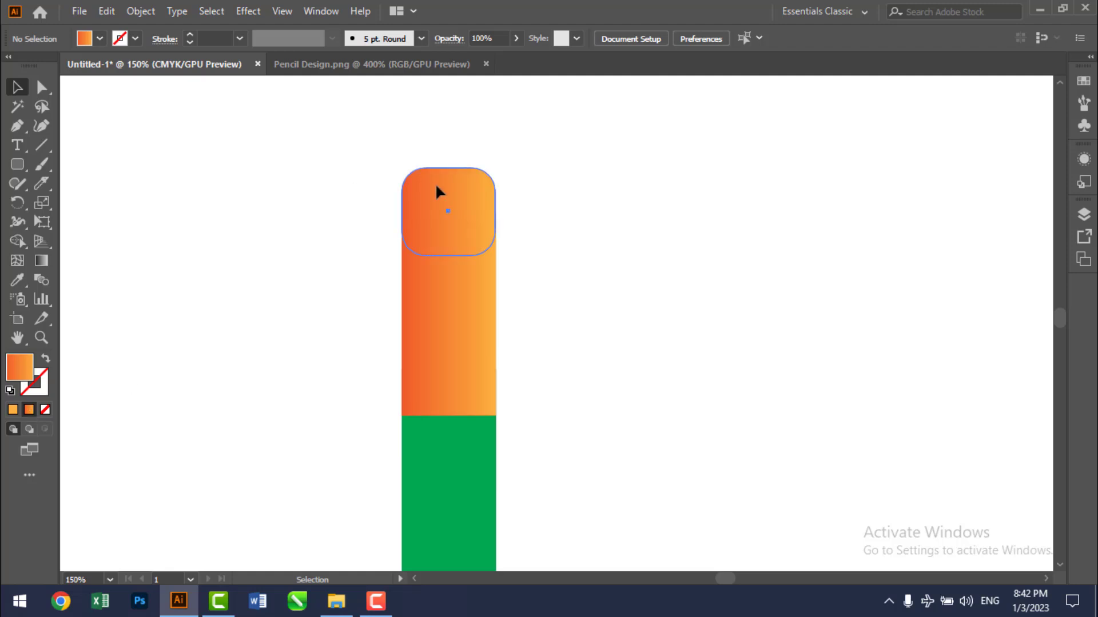
left_click(13, 409)
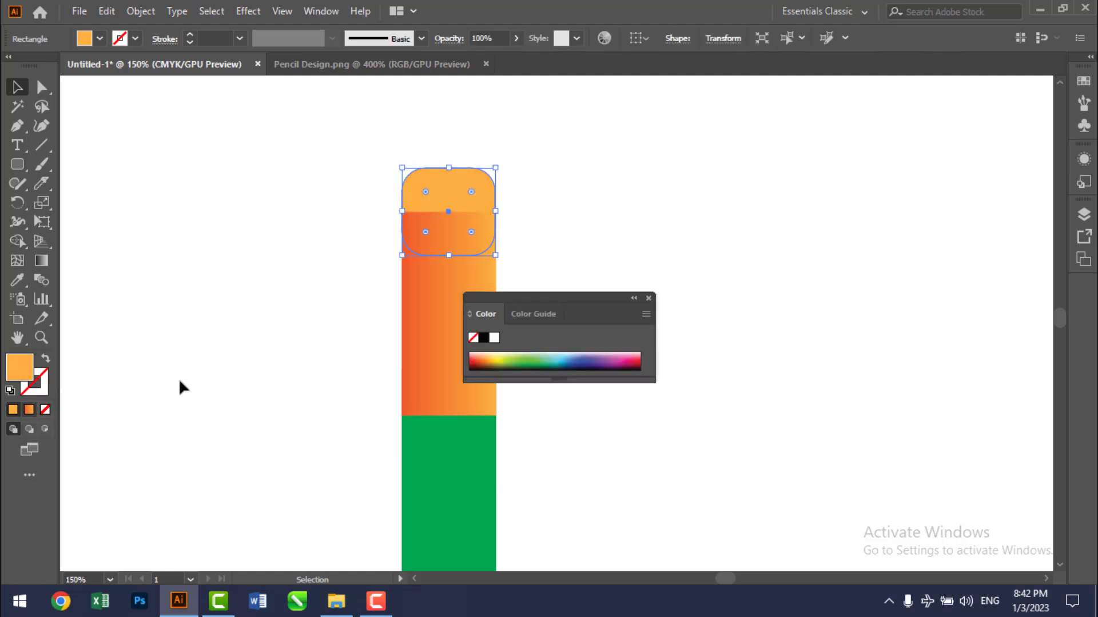
left_click(30, 409)
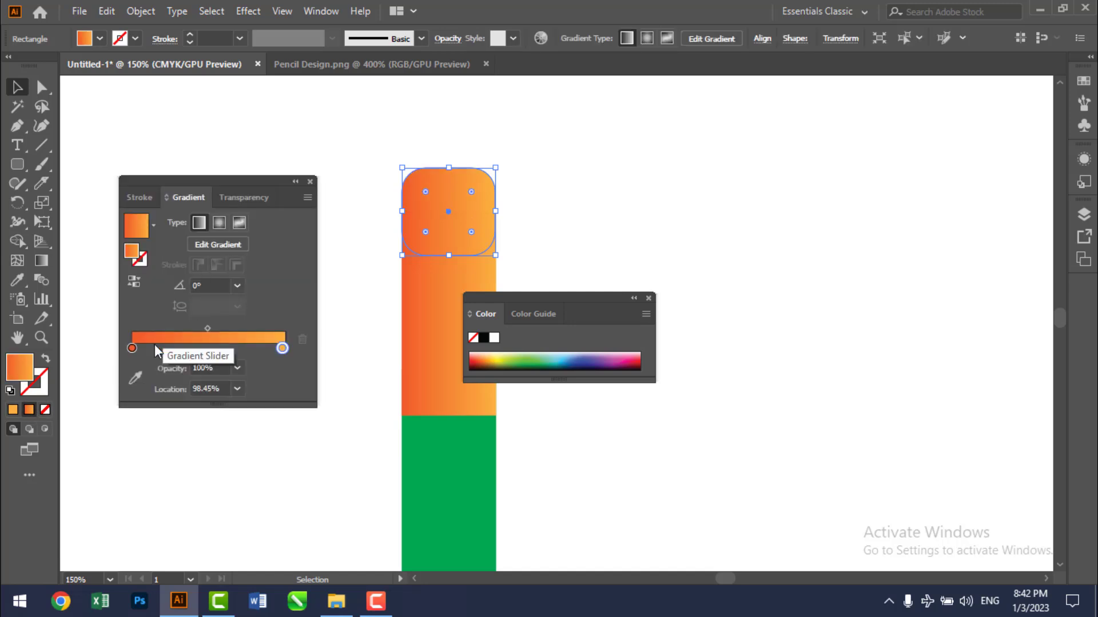
left_click(648, 298)
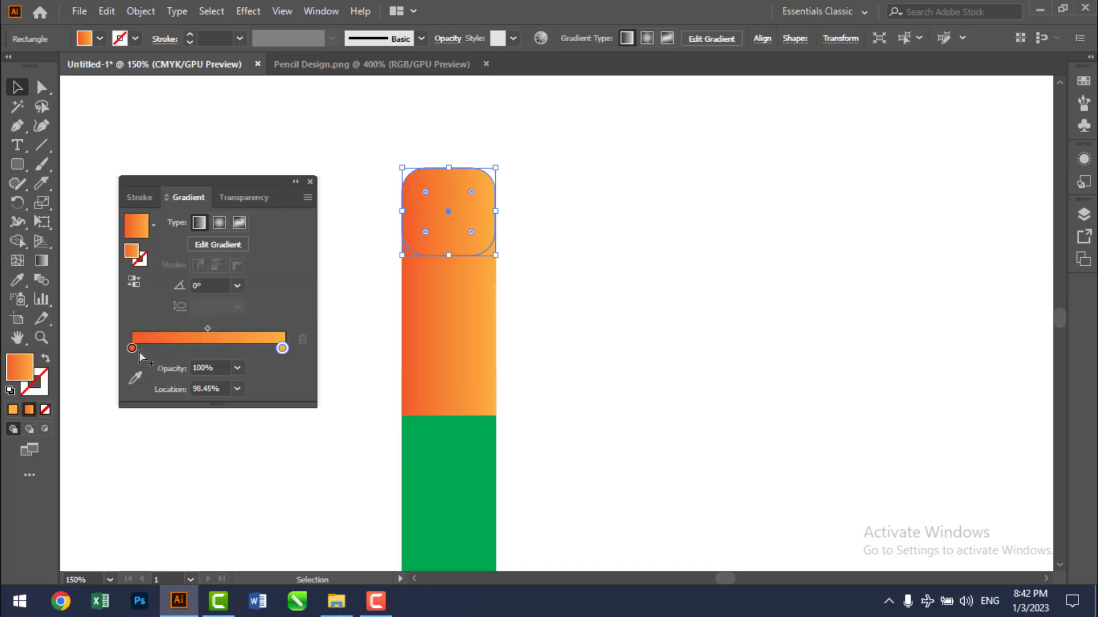
left_click(326, 61)
left_click(522, 130)
left_click(154, 64)
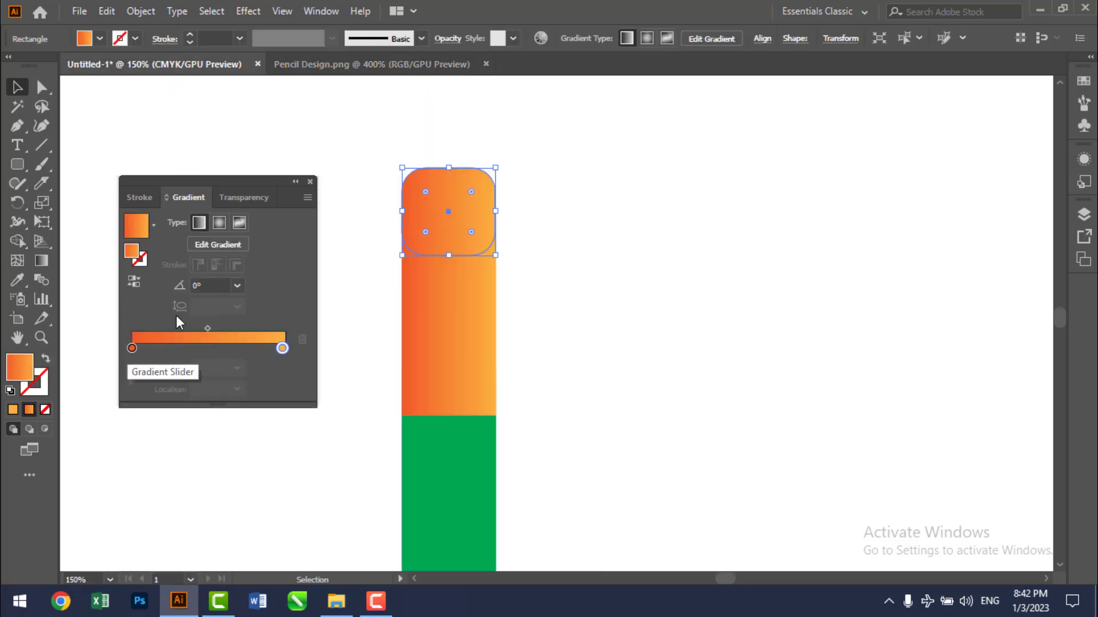
left_click(310, 182)
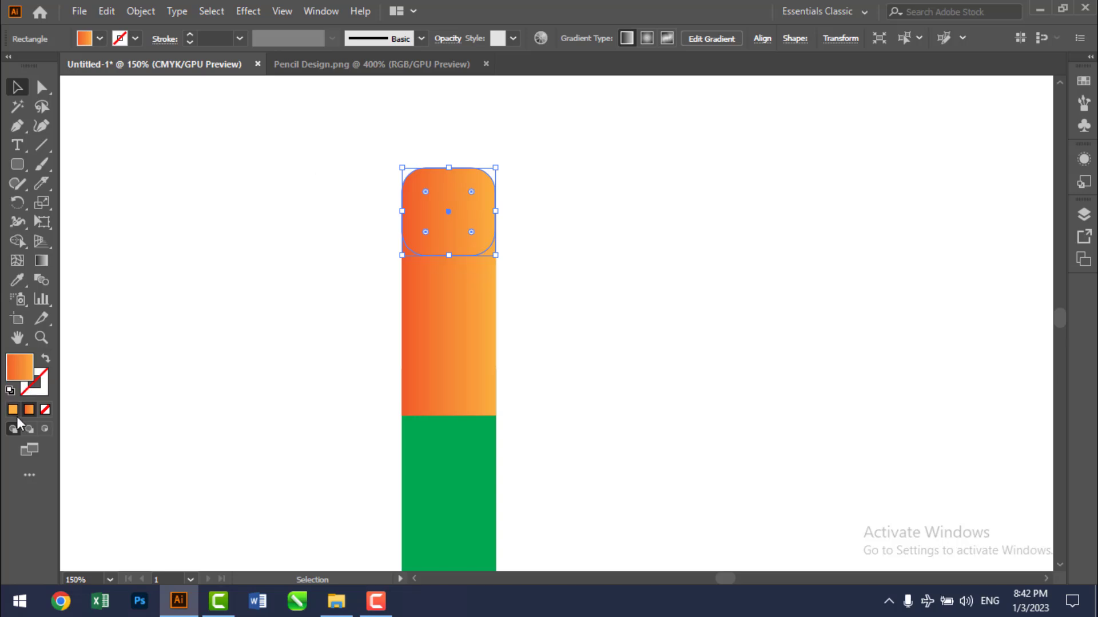
Give the rounded eraser shape a solid dark reddish-brown fill from the colour spectrum and deselect it
left_click(14, 412)
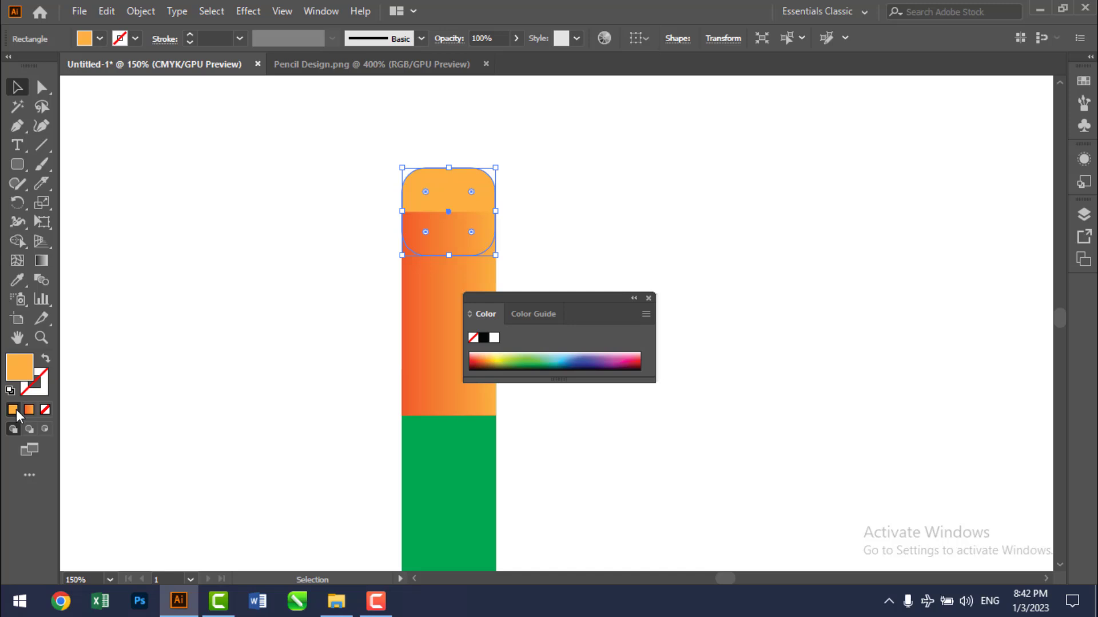
left_click(537, 362)
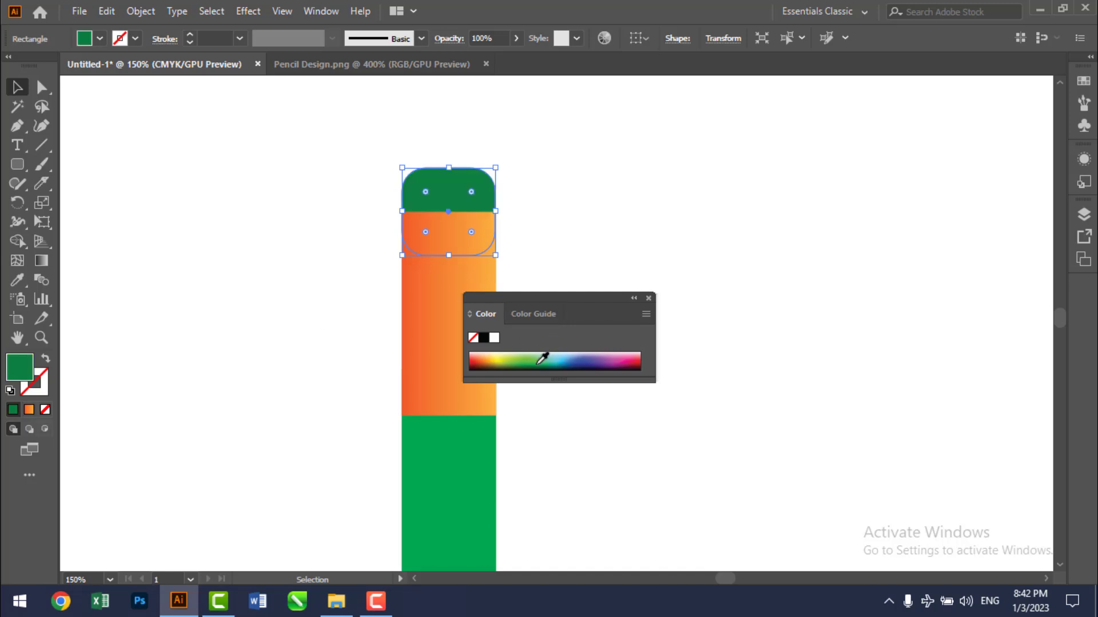
left_click(479, 361)
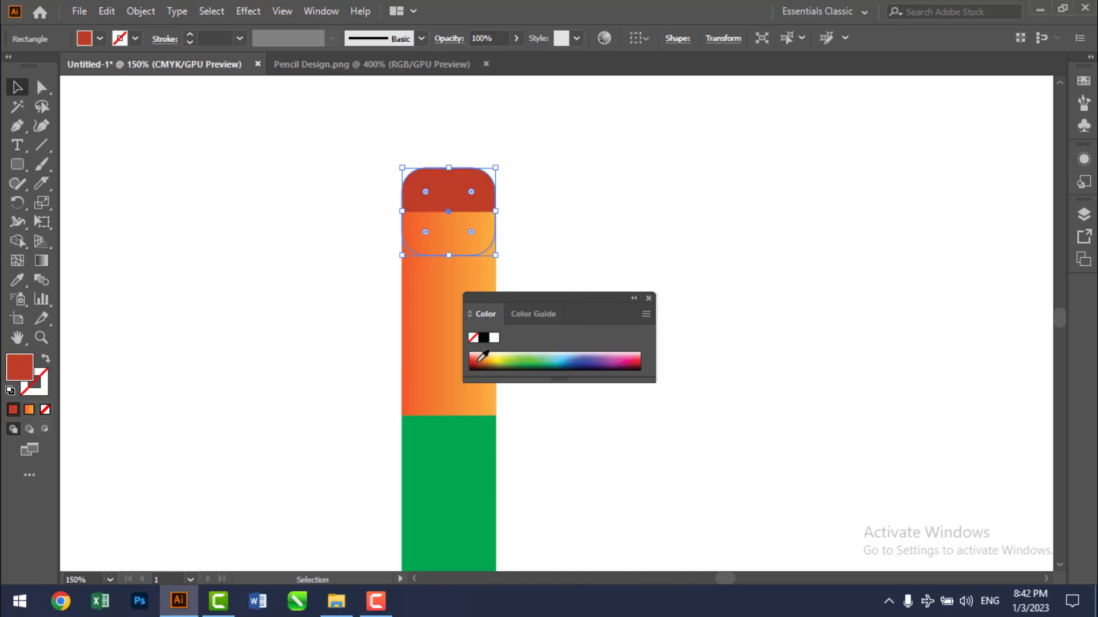
left_click(477, 354)
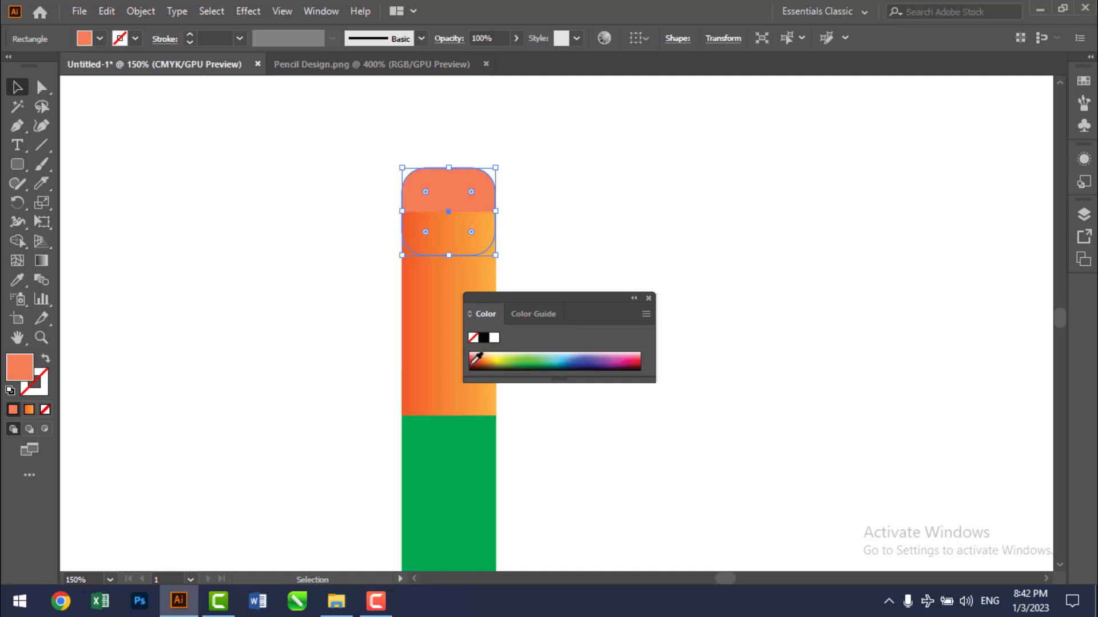
left_click(472, 366)
left_click(482, 370)
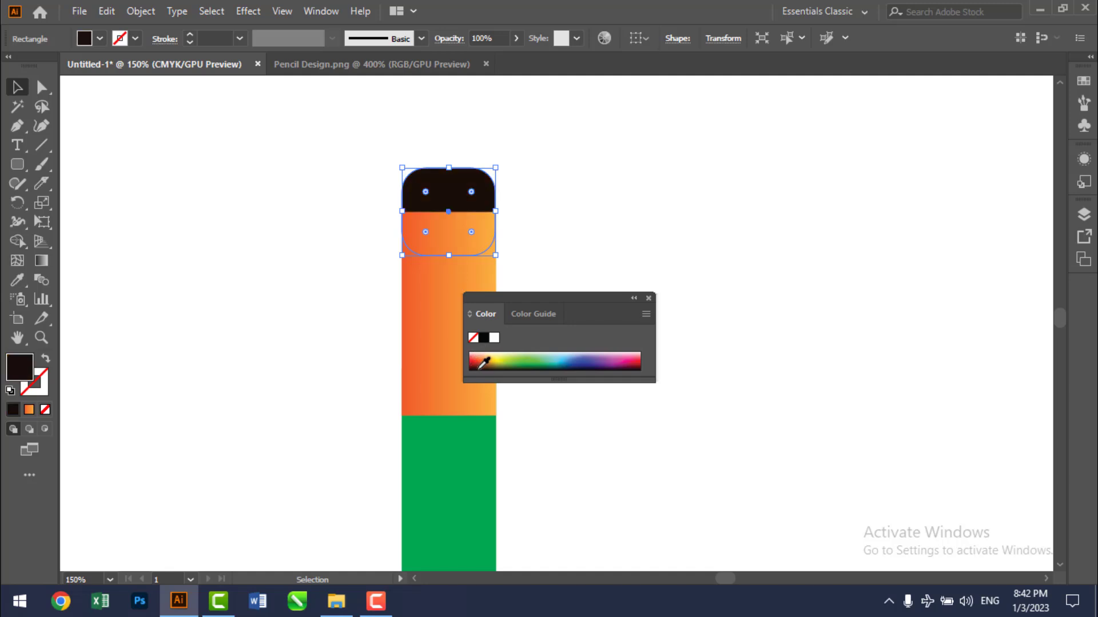
left_click(485, 364)
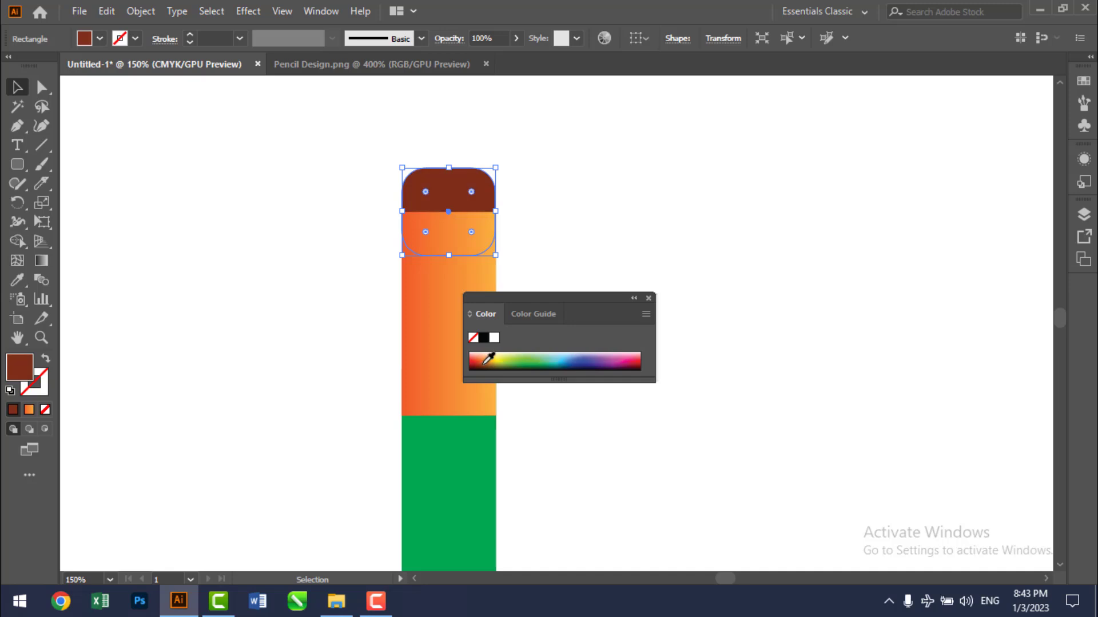
left_click(649, 298)
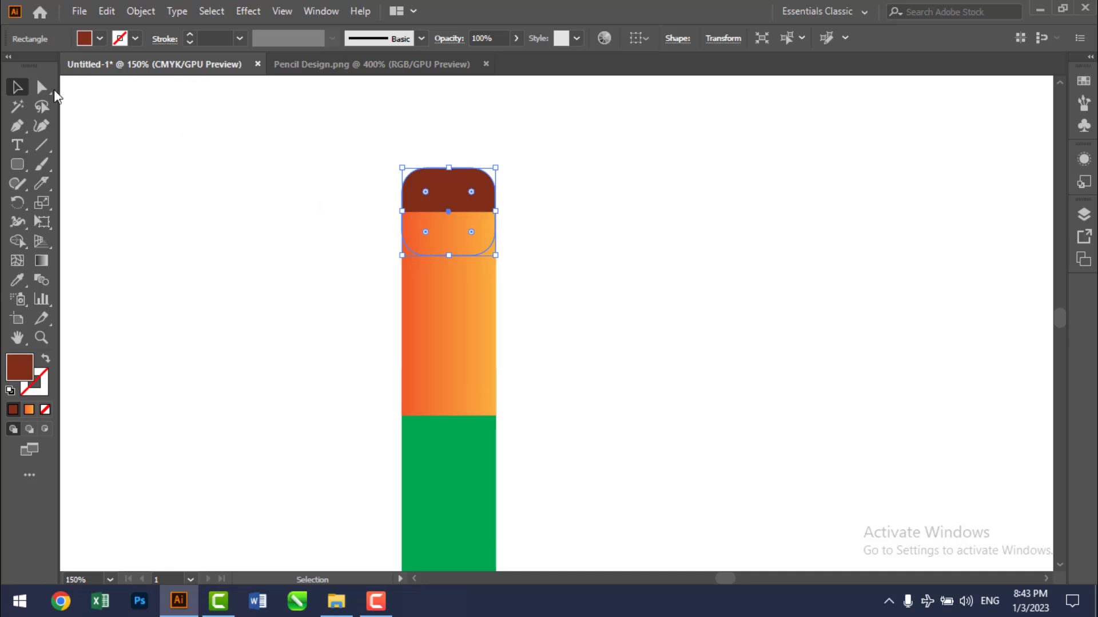
left_click(257, 163)
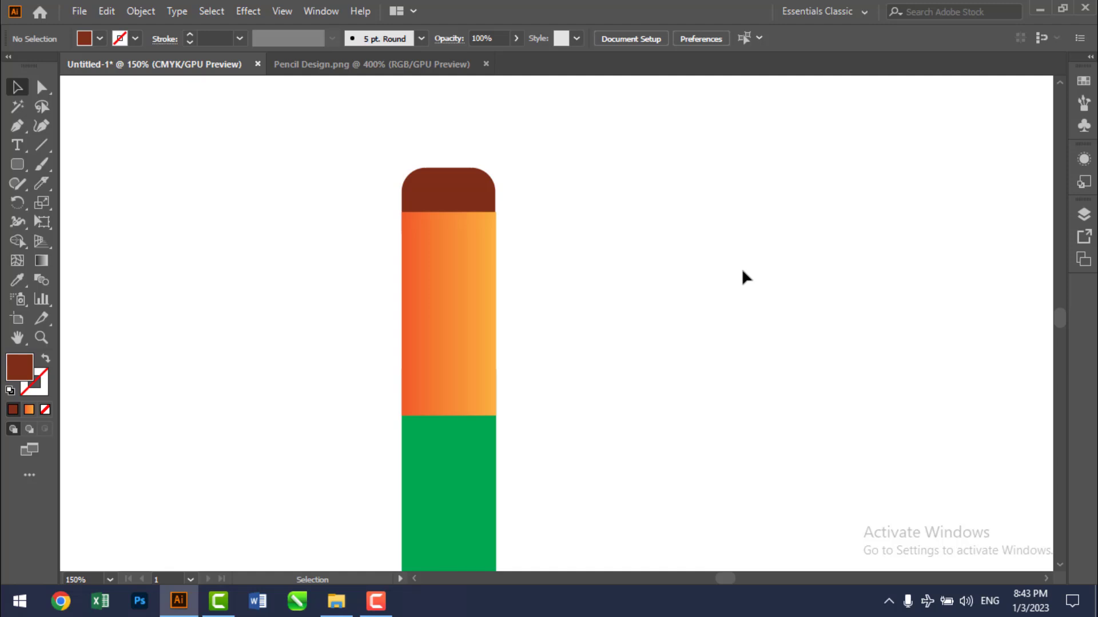
Check the ferrule stripes in Pencil Design.png, and in Untitled-1 draw a narrow vertical rectangle on the empty area right of the ferrule
left_click(312, 65)
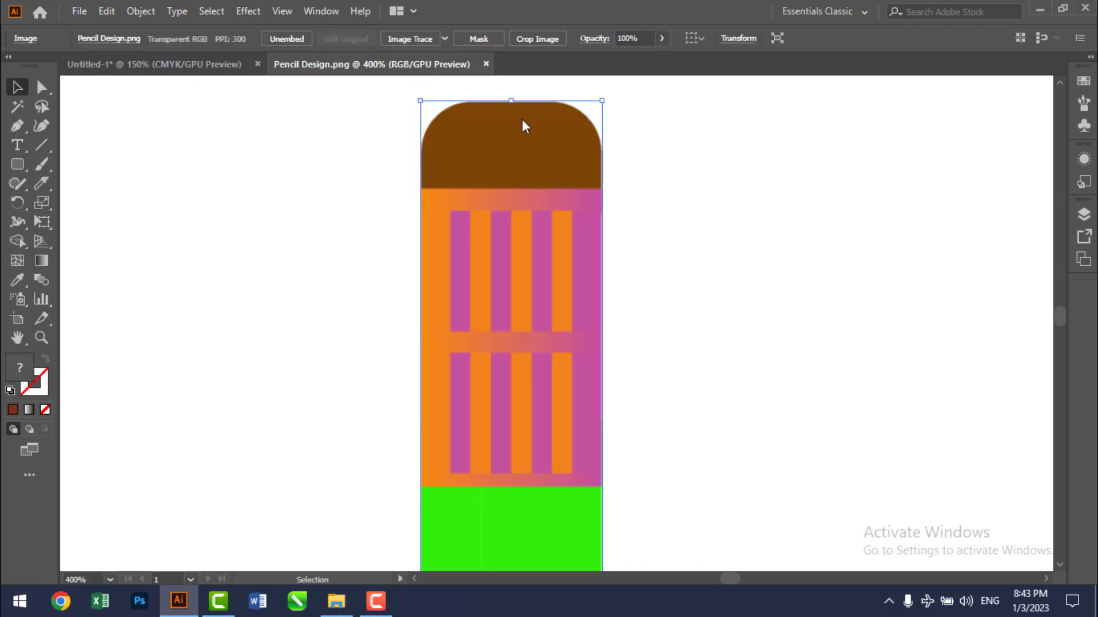
left_click(184, 66)
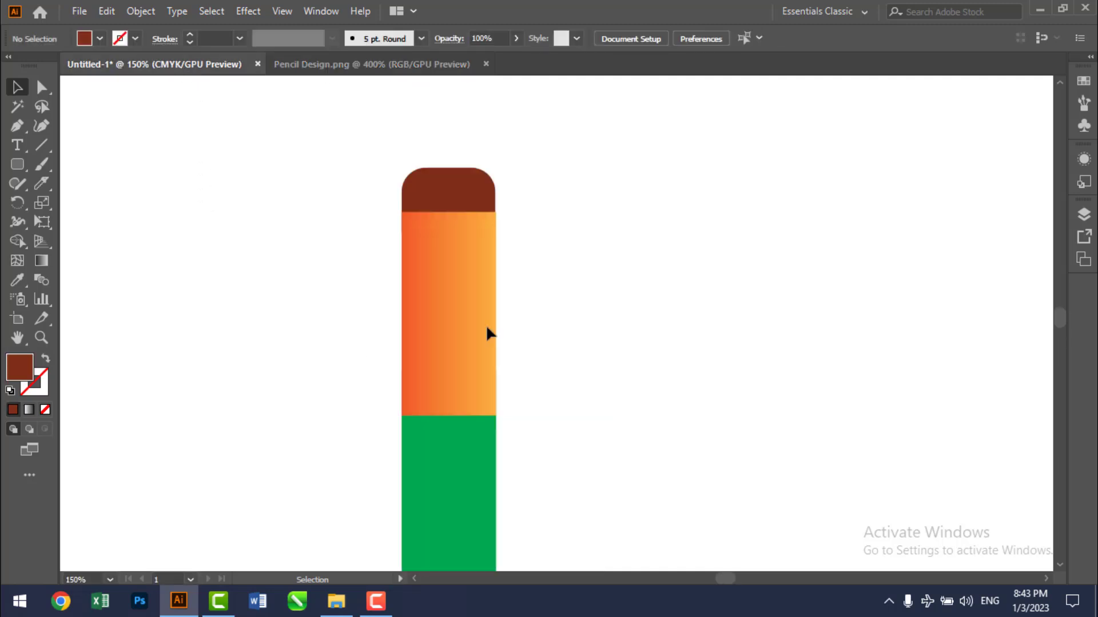
left_click(24, 173)
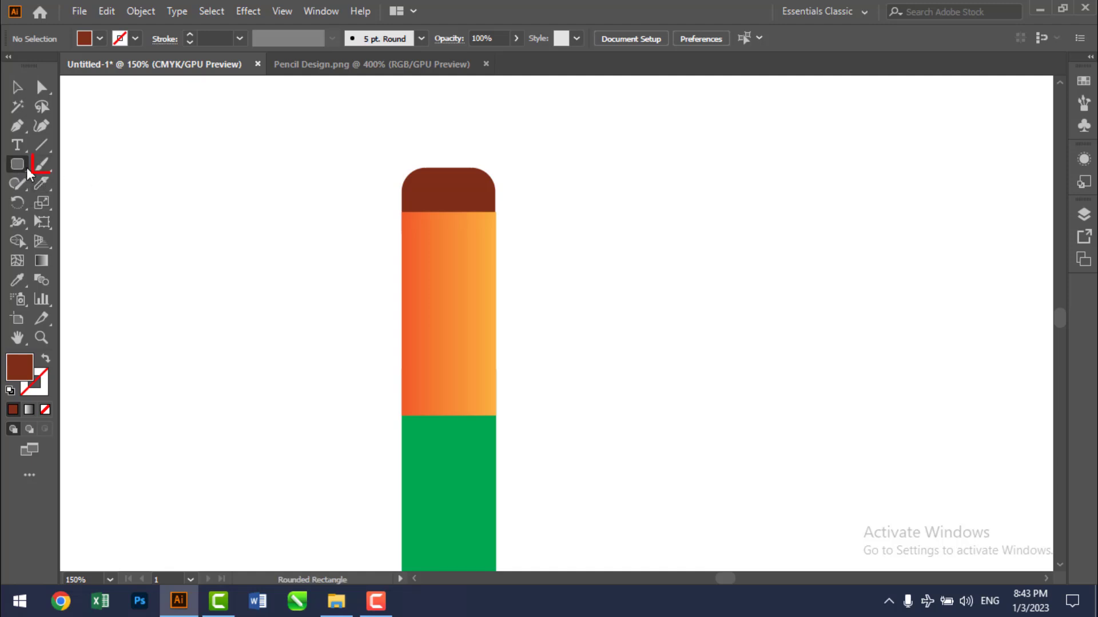
left_click_drag(28, 169, 86, 162)
left_click_drag(574, 234, 580, 299)
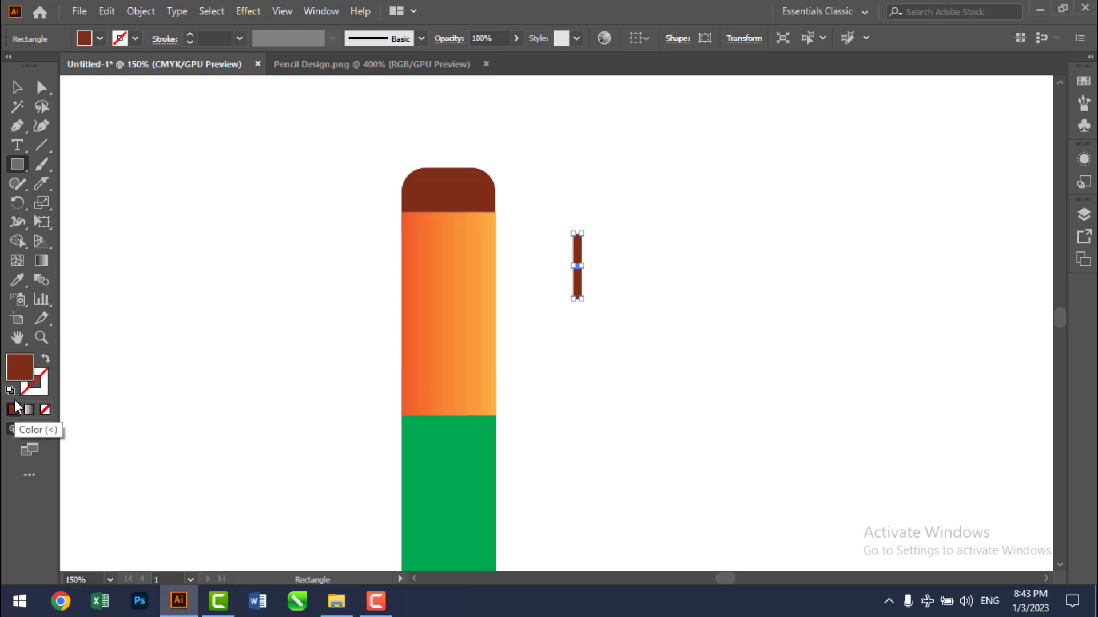
Recolour the narrow stripe with the orange-red sampled near the ferrule's left edge and deselect it
left_click(17, 280)
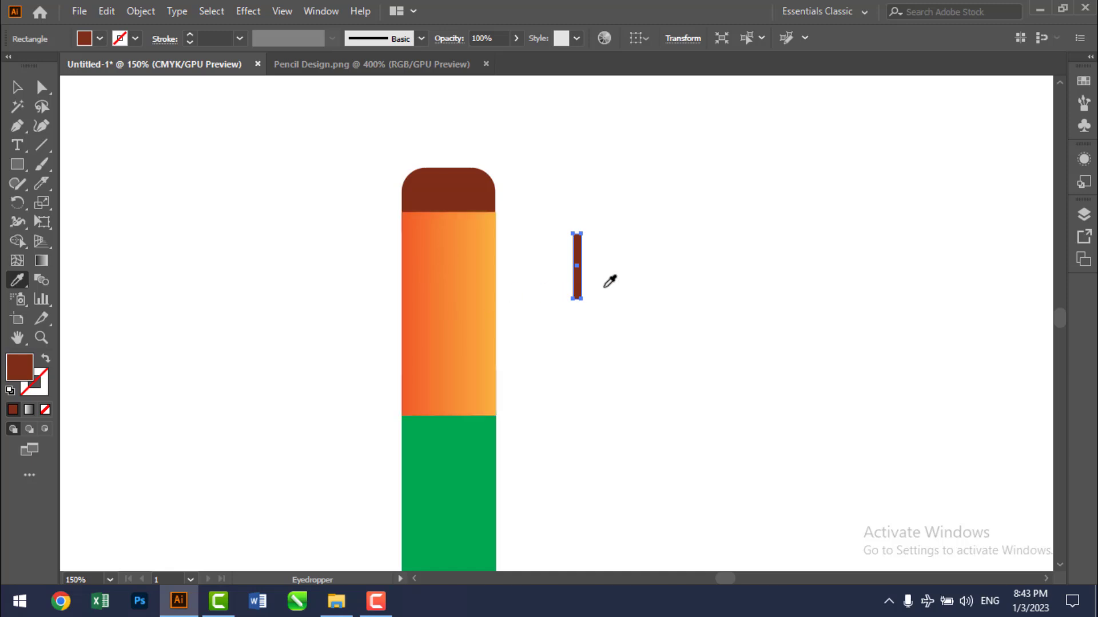
left_click(412, 279)
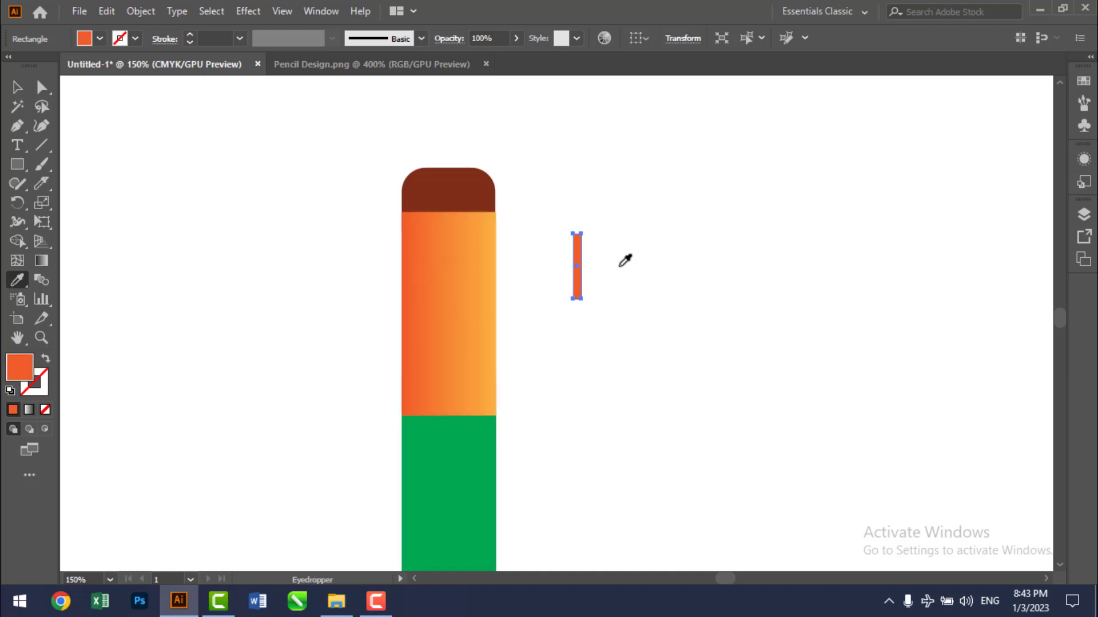
left_click(16, 89)
left_click(619, 229)
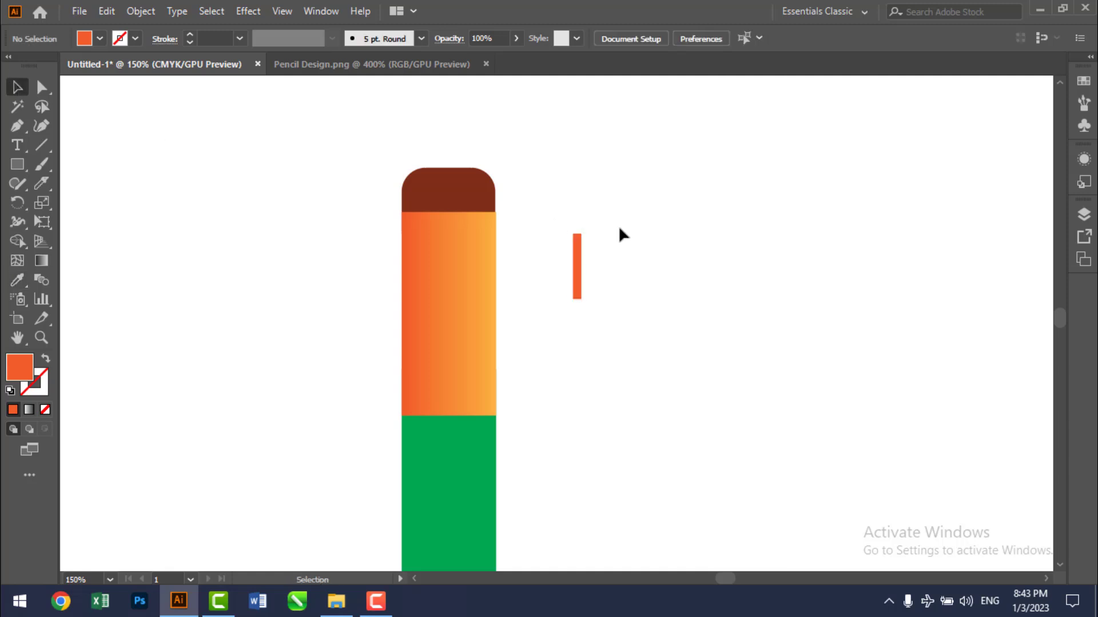
Duplicate the orange-red stripe directly against its right side and recolour the copy with the light orange sampled at the ferrule's right edge
left_click(578, 280)
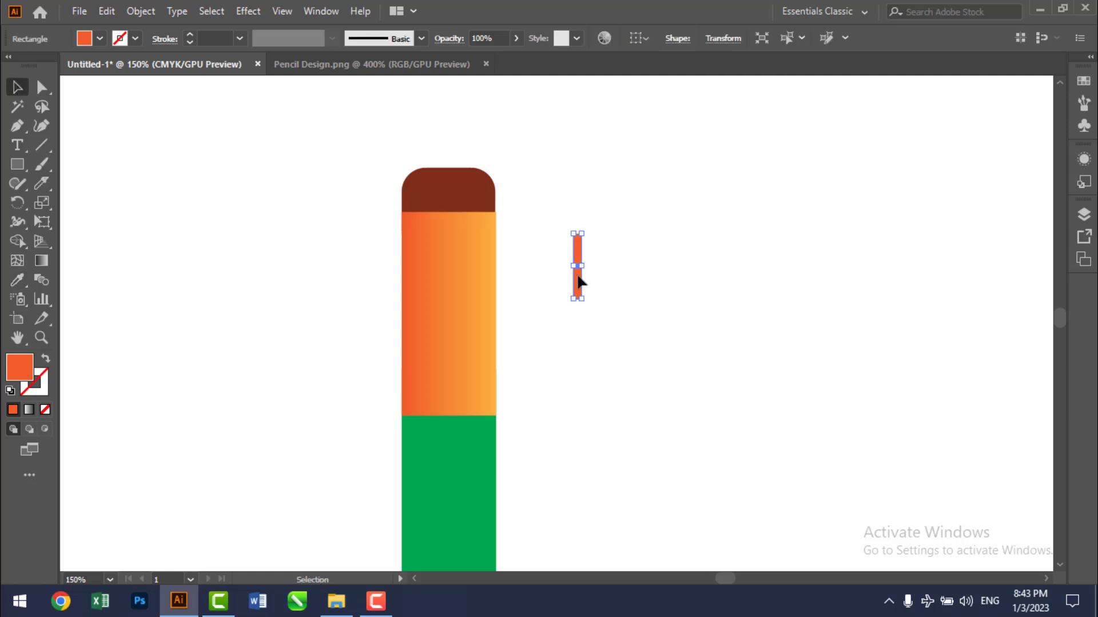
left_click_drag(578, 281, 587, 282)
left_click(18, 281)
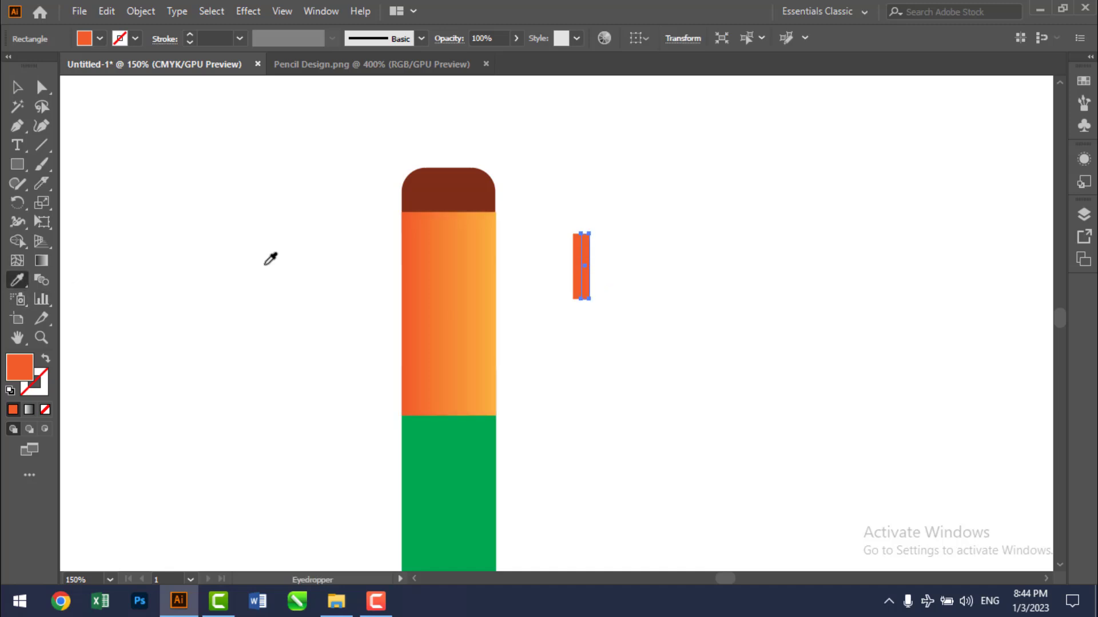
left_click(496, 286)
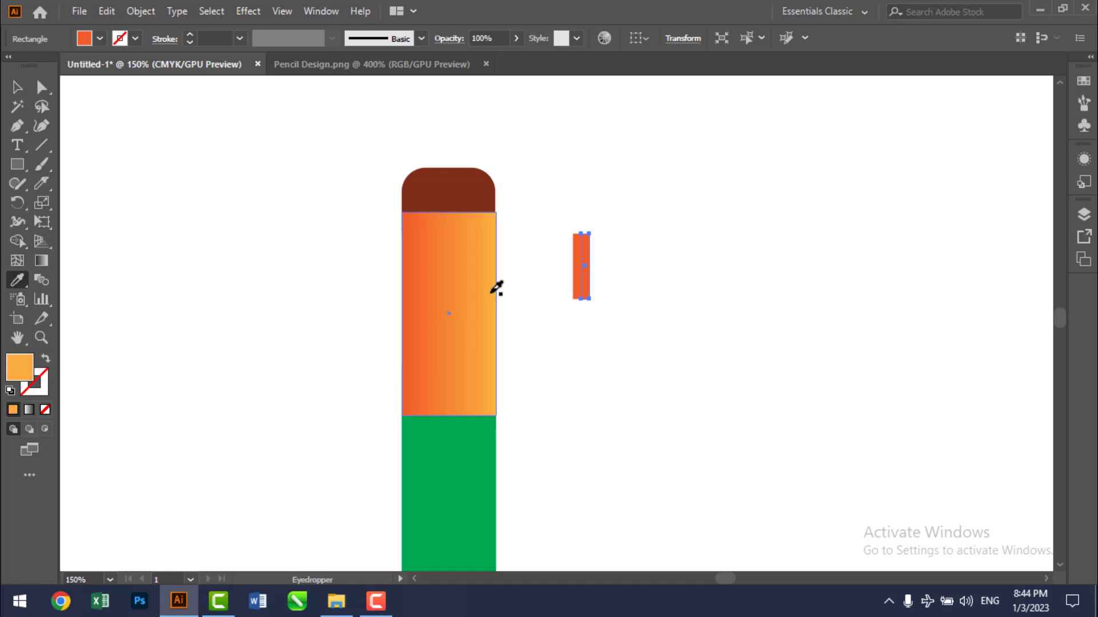
Group the orange-red stripe and the light orange stripe beside it into one object
left_click(18, 87)
left_click(229, 150)
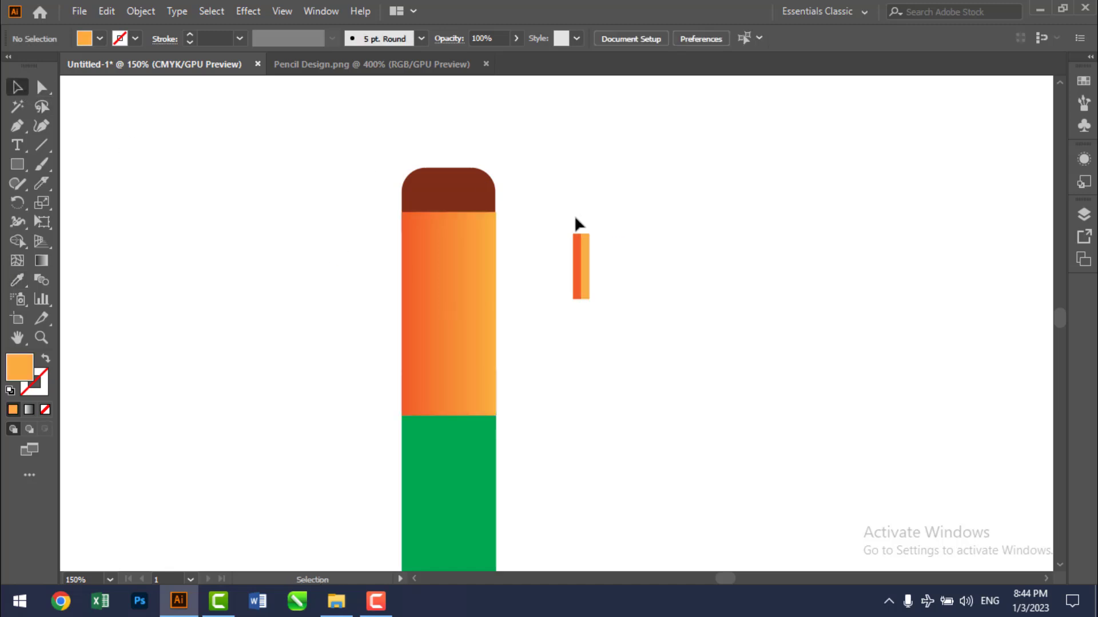
left_click_drag(559, 219, 613, 331)
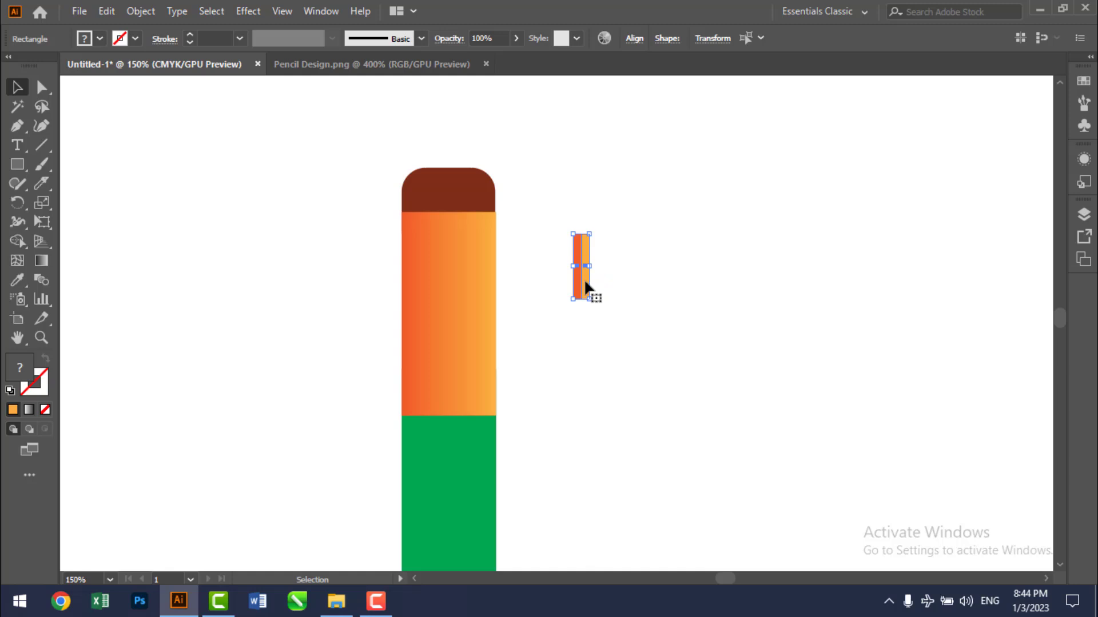
left_click(584, 282, "shift")
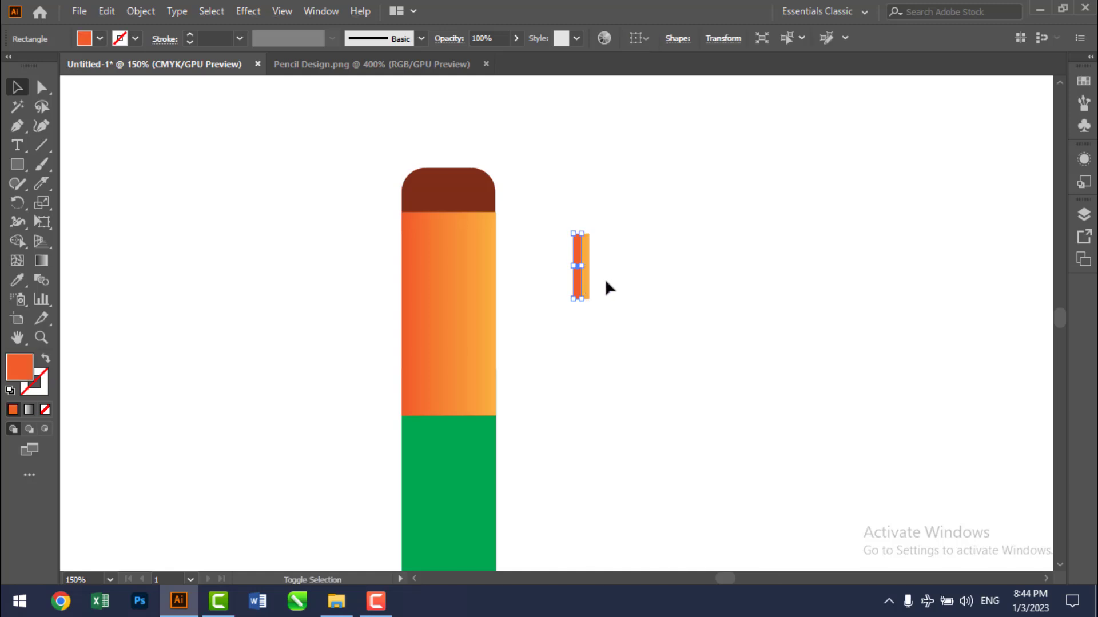
left_click(626, 249)
left_click_drag(569, 224, 605, 312)
key("ctrl+g")
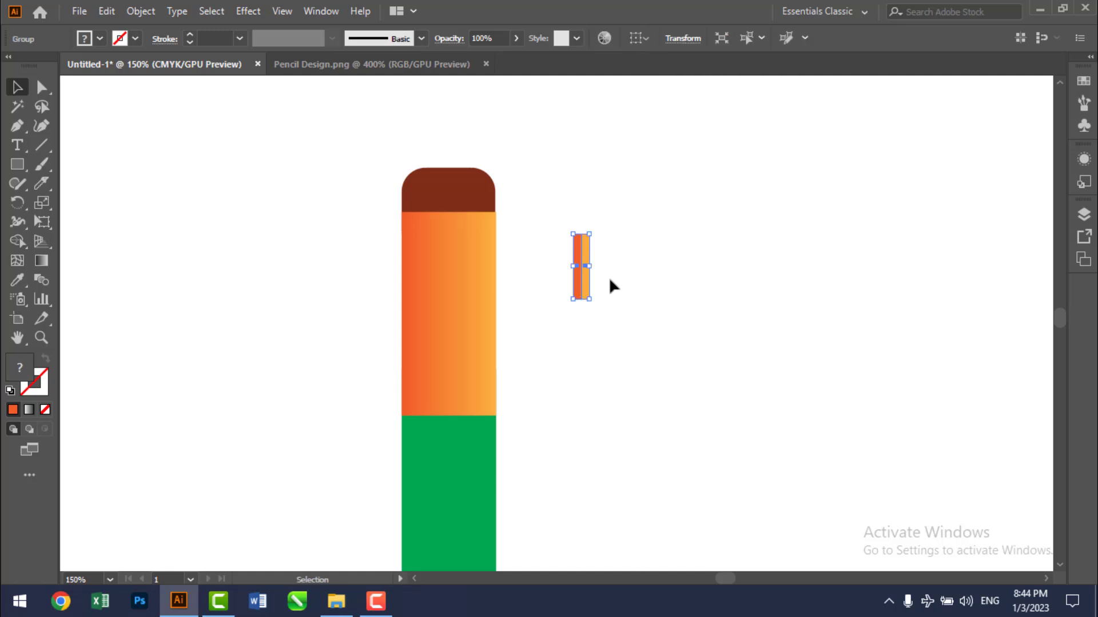
left_click(633, 279)
left_click(587, 277)
left_click(610, 277)
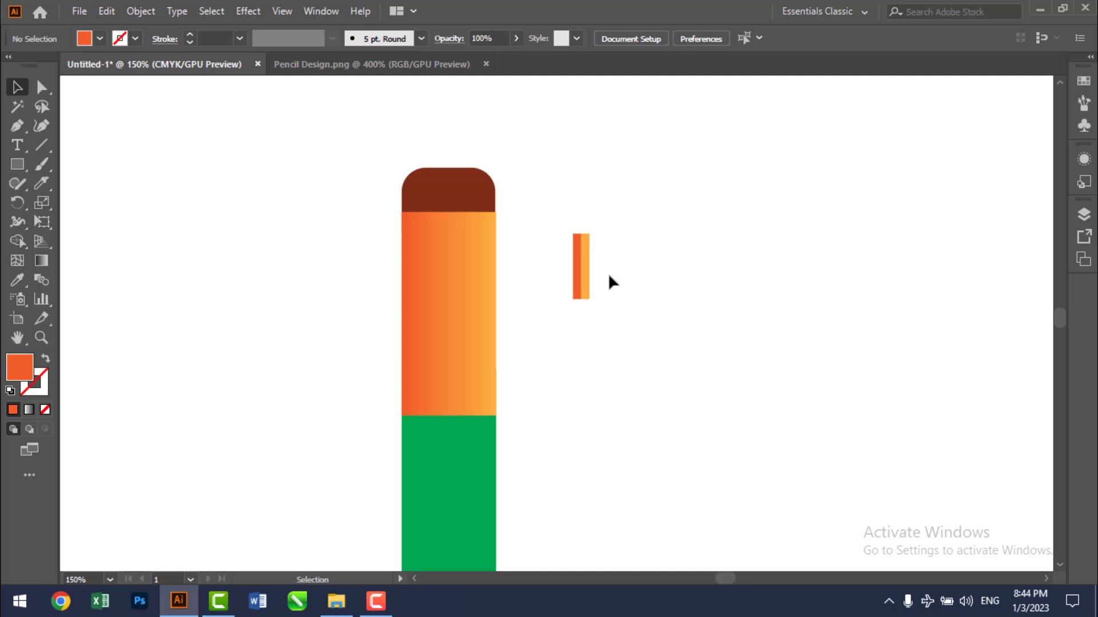
Duplicate the two-stripe group directly against its right side and deselect it
left_click(579, 279)
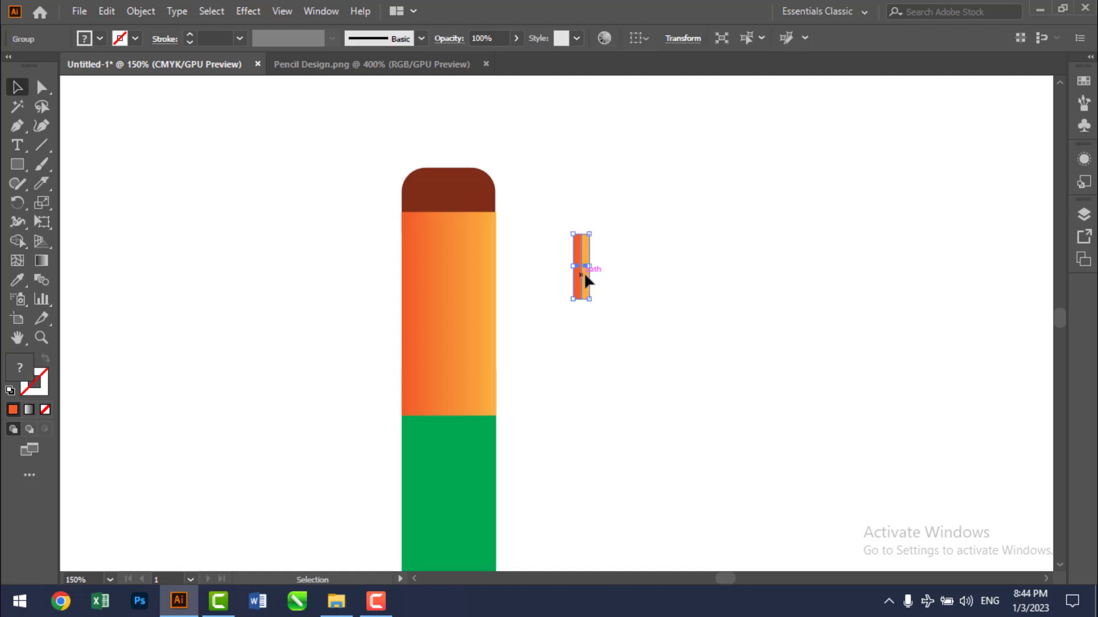
left_click_drag(589, 280, 599, 276)
left_click(669, 280)
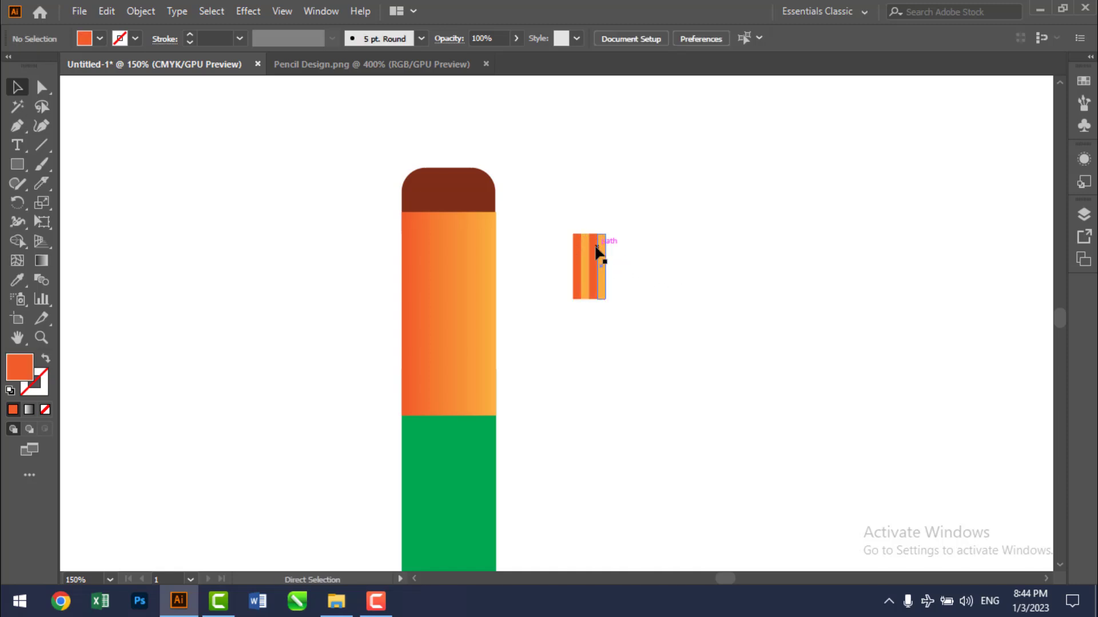
left_click(595, 281)
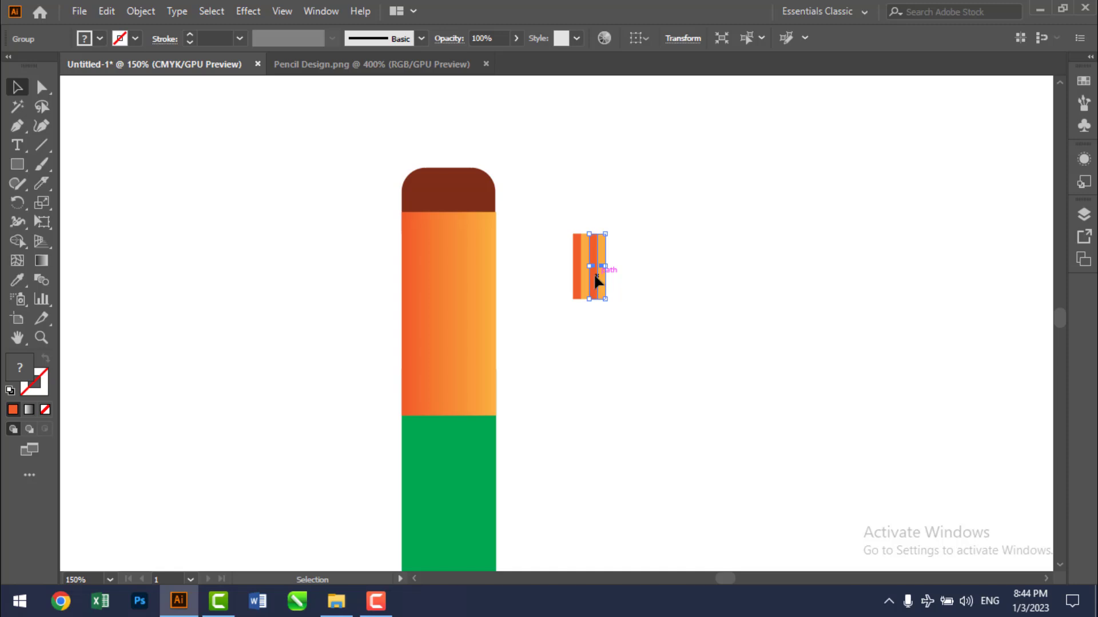
left_click(608, 277)
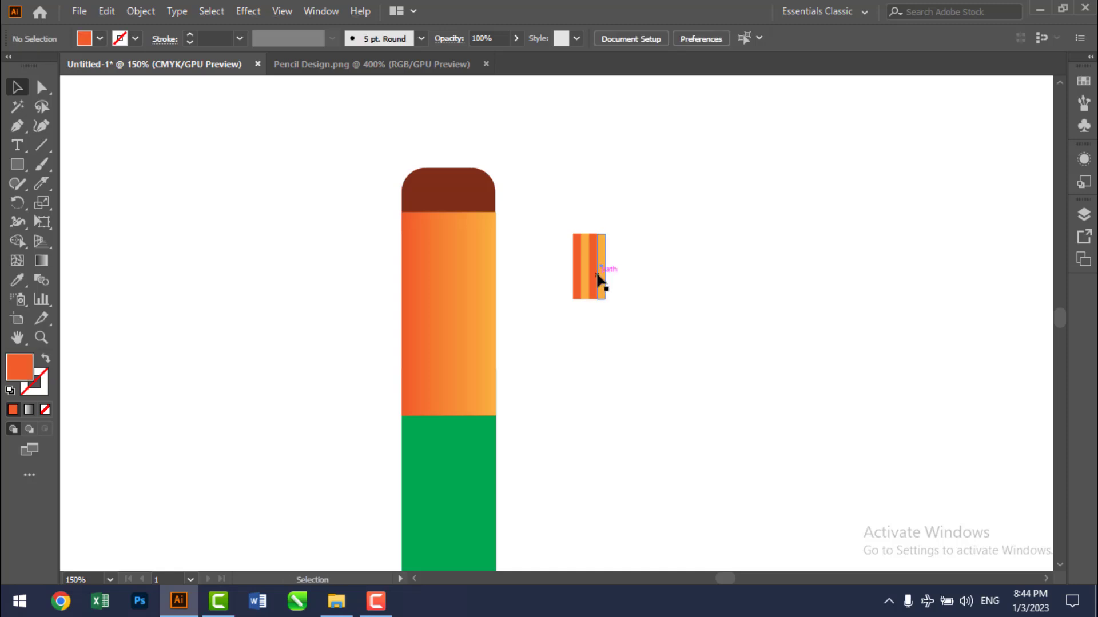
Copy the stripe pair against its right side, repeat the copy into a row of nine pairs, and group the row
left_click_drag(597, 280, 616, 279)
key("ctrl+d")
key("ctrl+d")
key("ctrl+d")
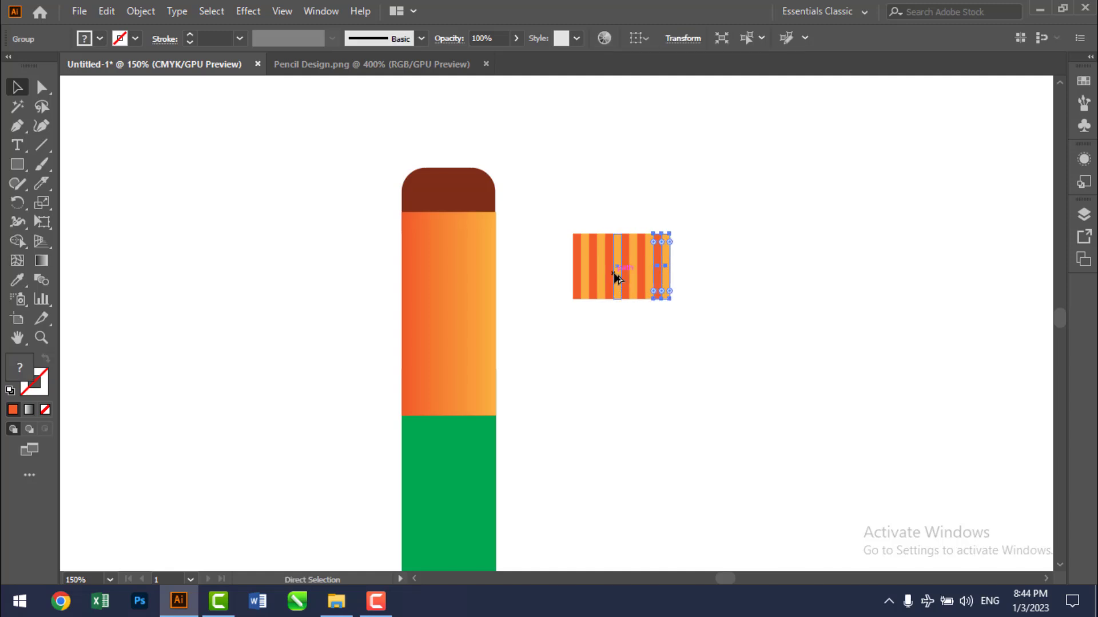
key("ctrl+d")
key("ctrl+d")
key("ctrl+d")
left_click(560, 248)
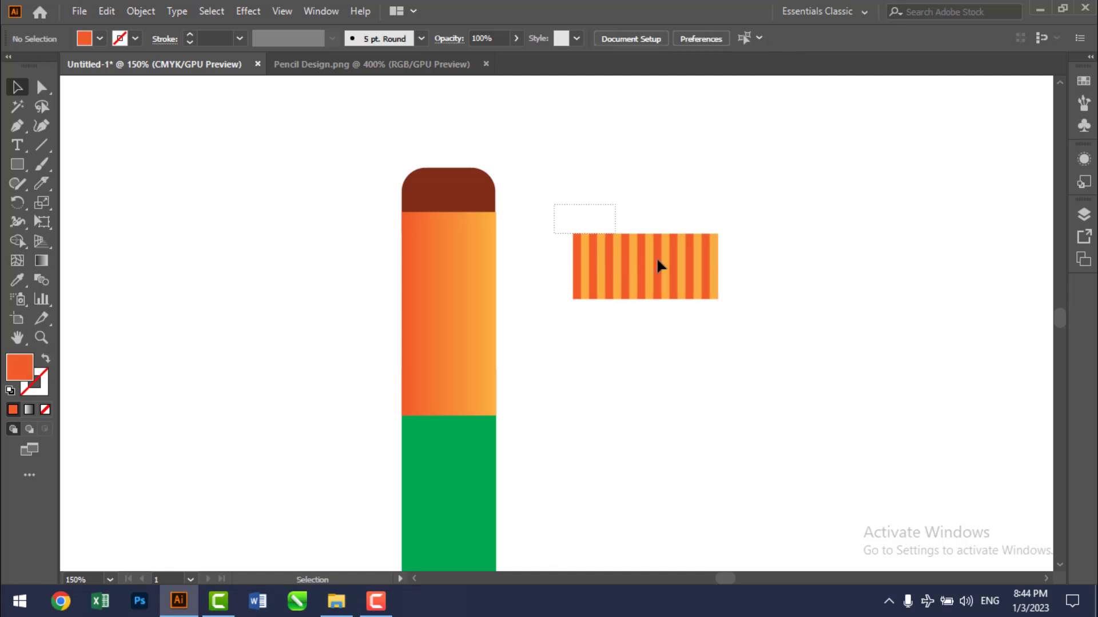
left_click_drag(660, 265, 758, 344)
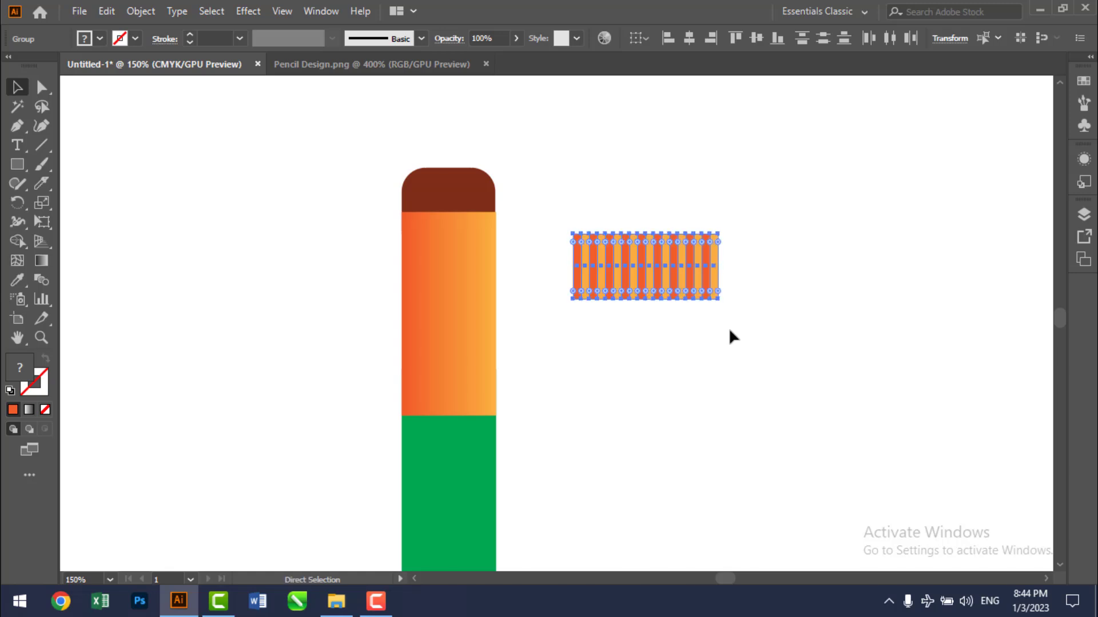
key("ctrl+g")
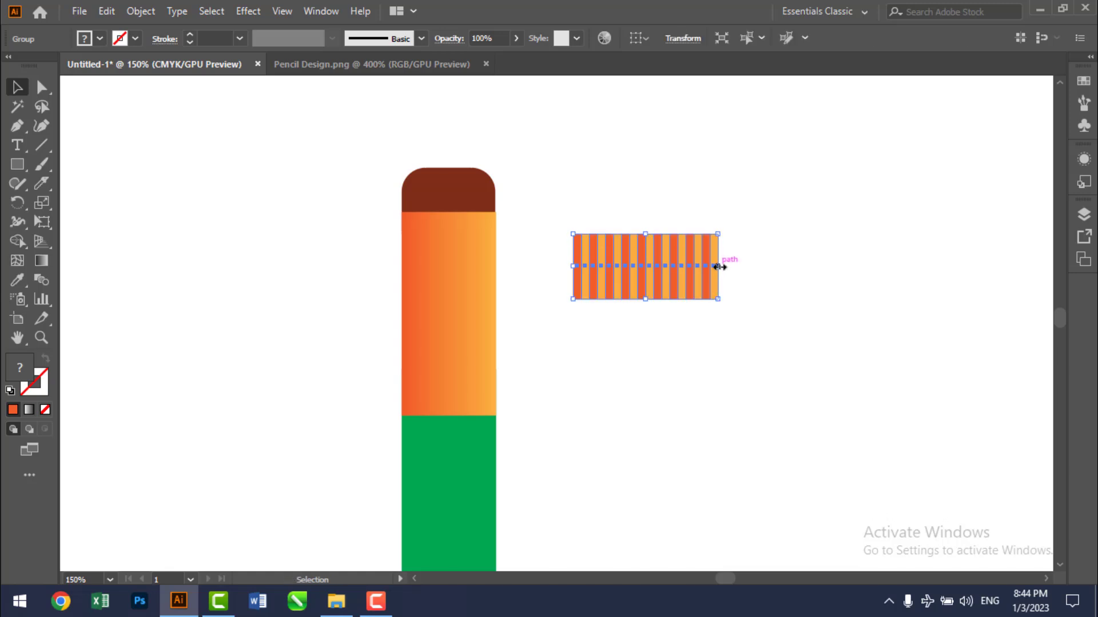
Shrink the striped row to fit inside the ferrule near its upper end and duplicate it a small gap below
mouse_move(718, 267)
left_mouse_down()
mouse_move(522, 267)
mouse_move(450, 256)
mouse_move(449, 287)
mouse_move(450, 245)
mouse_move(450, 314)
left_mouse_up()
left_click(664, 243)
left_click(451, 351)
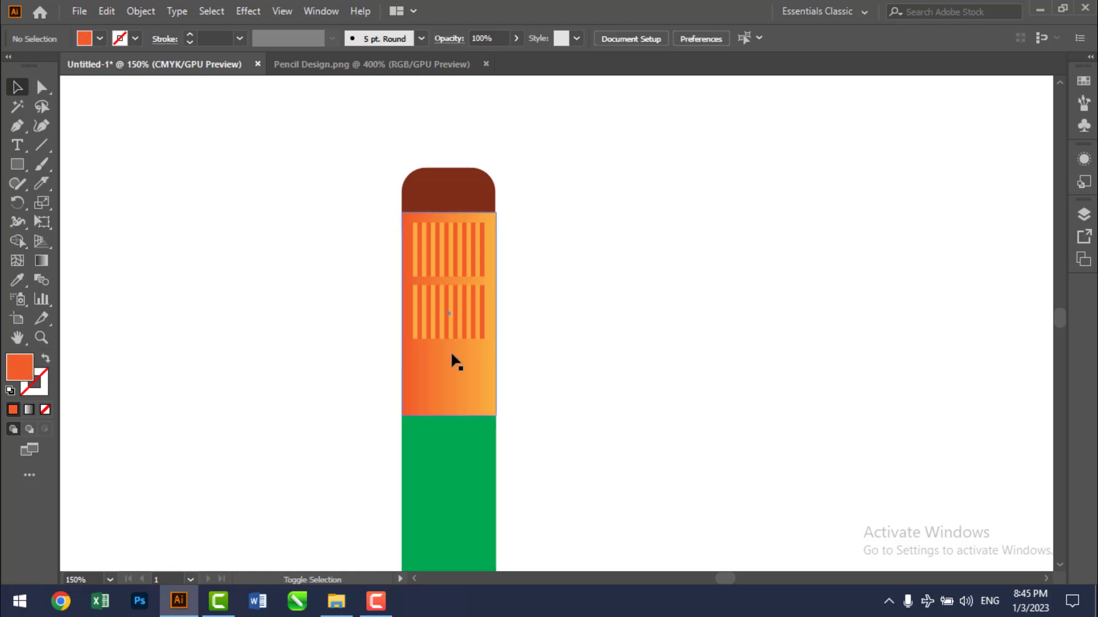
Duplicate the second striped band straight down with the same gap as the third band on the ferrule and deselect it
left_click(449, 313)
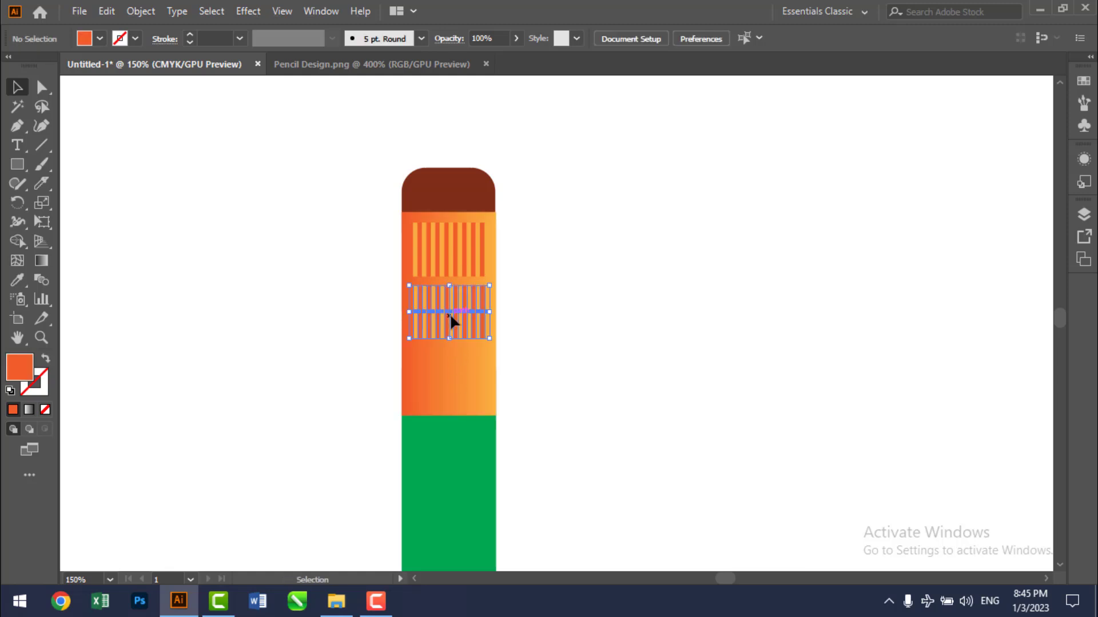
left_click(452, 365)
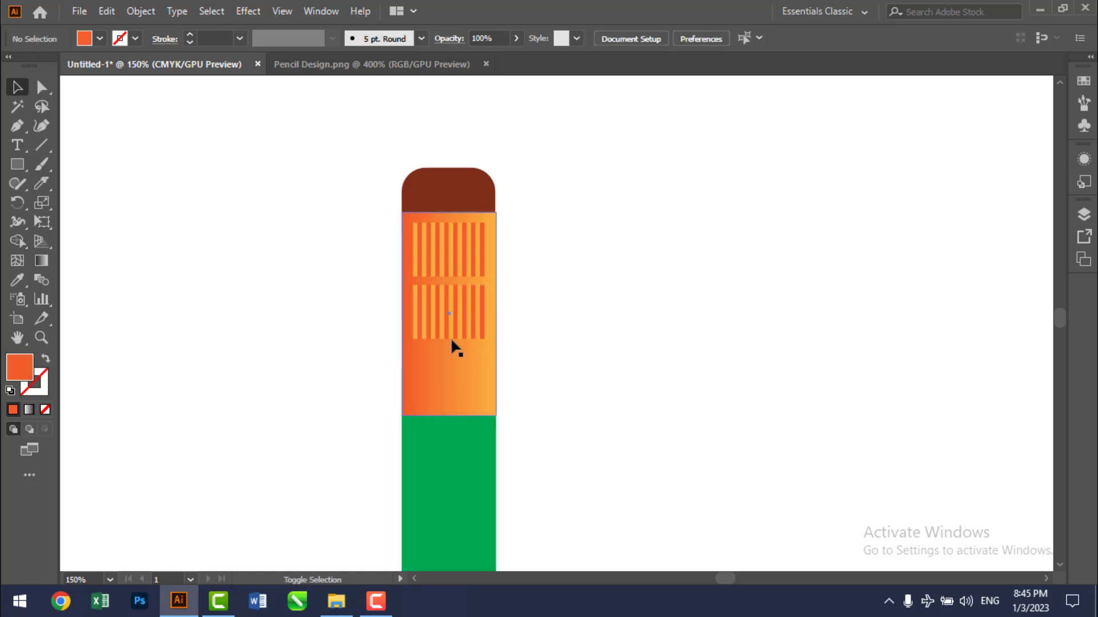
left_click_drag(456, 320, 453, 377)
left_click(691, 297)
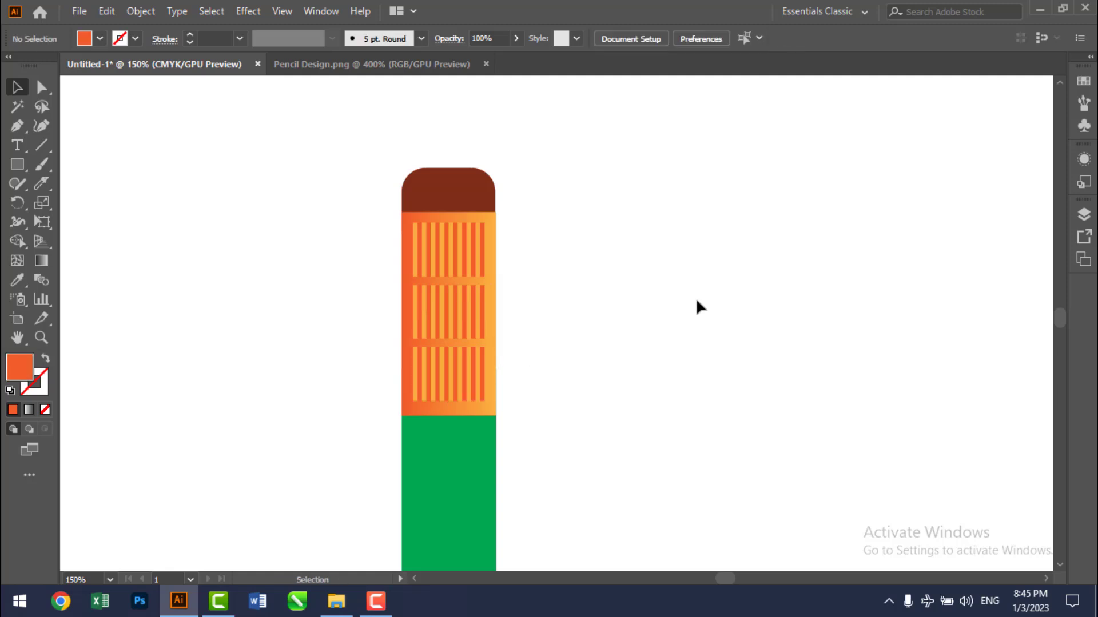
Examine the whole pencil on the artboard and the ferrule's three striped bands close up
key("z")
left_click(497, 375, "alt")
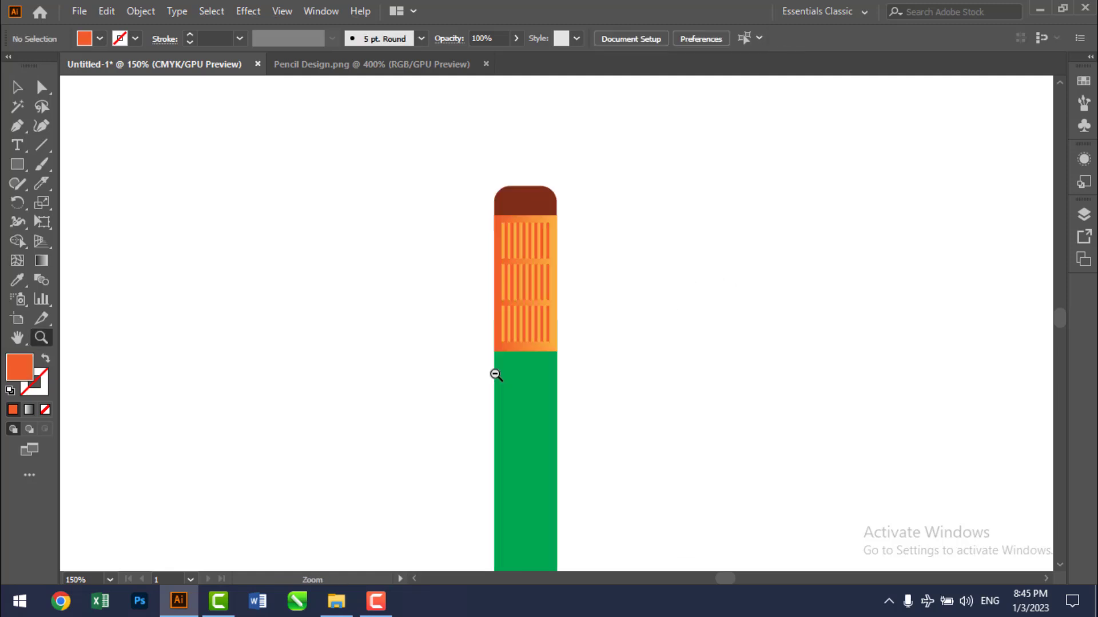
left_click(535, 377, "alt")
left_click(558, 400, "alt")
left_click(559, 400, "alt")
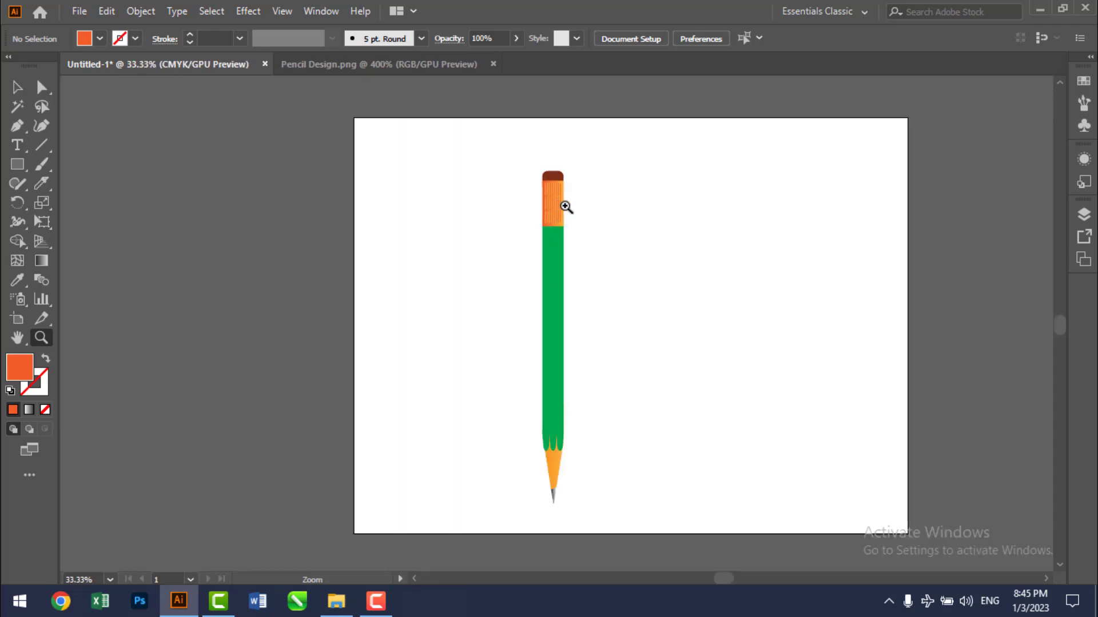
left_click(17, 87)
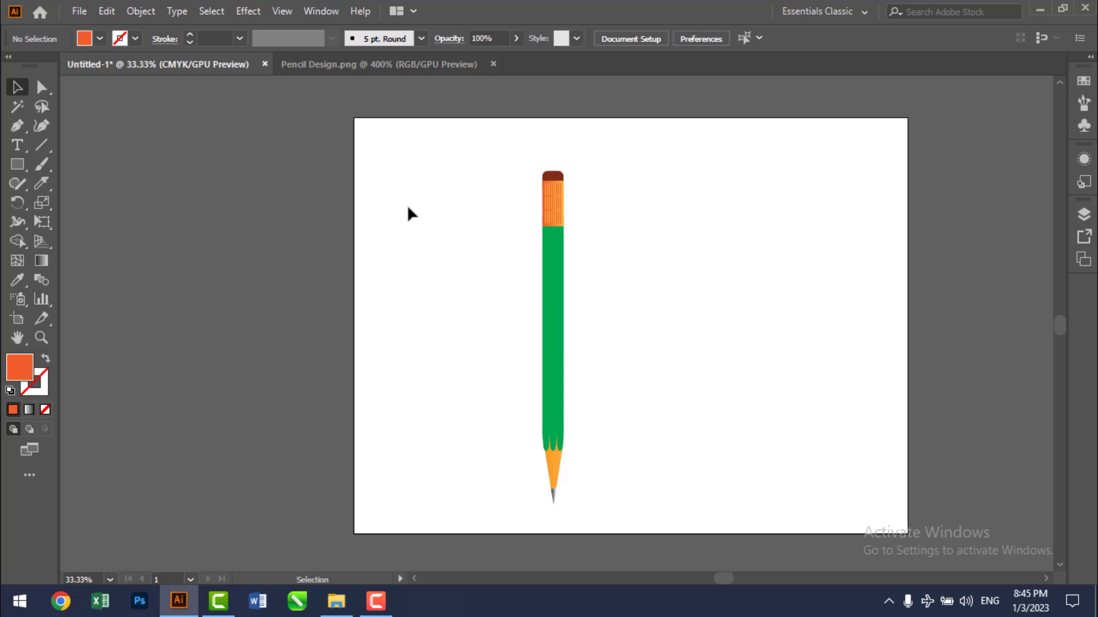
key("z")
left_click_drag(569, 231, 887, 304)
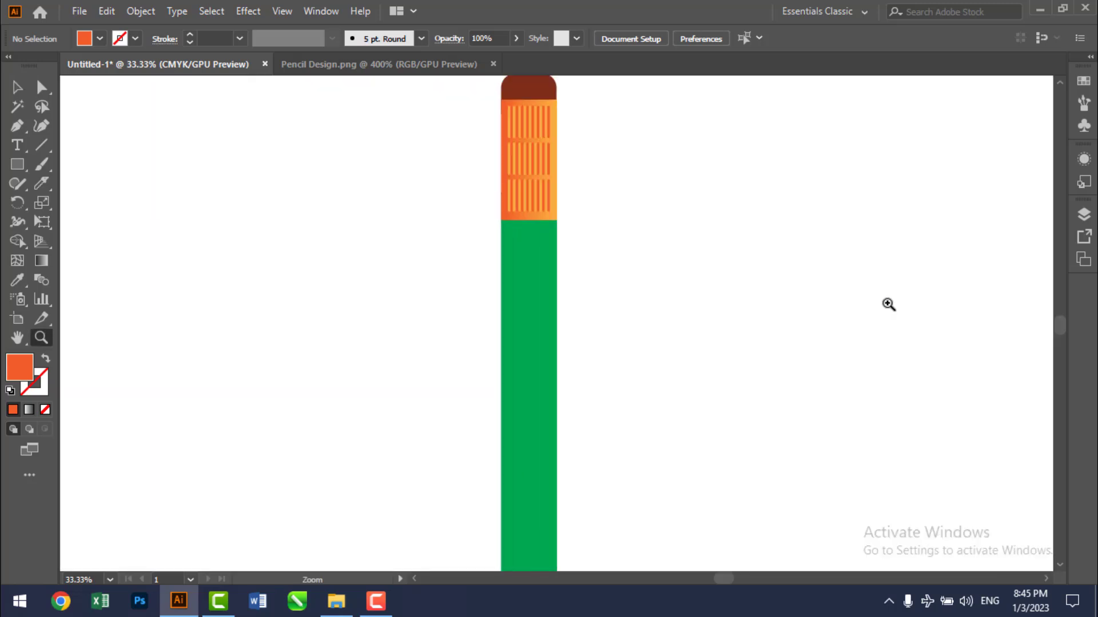
left_click_drag(460, 100, 532, 361)
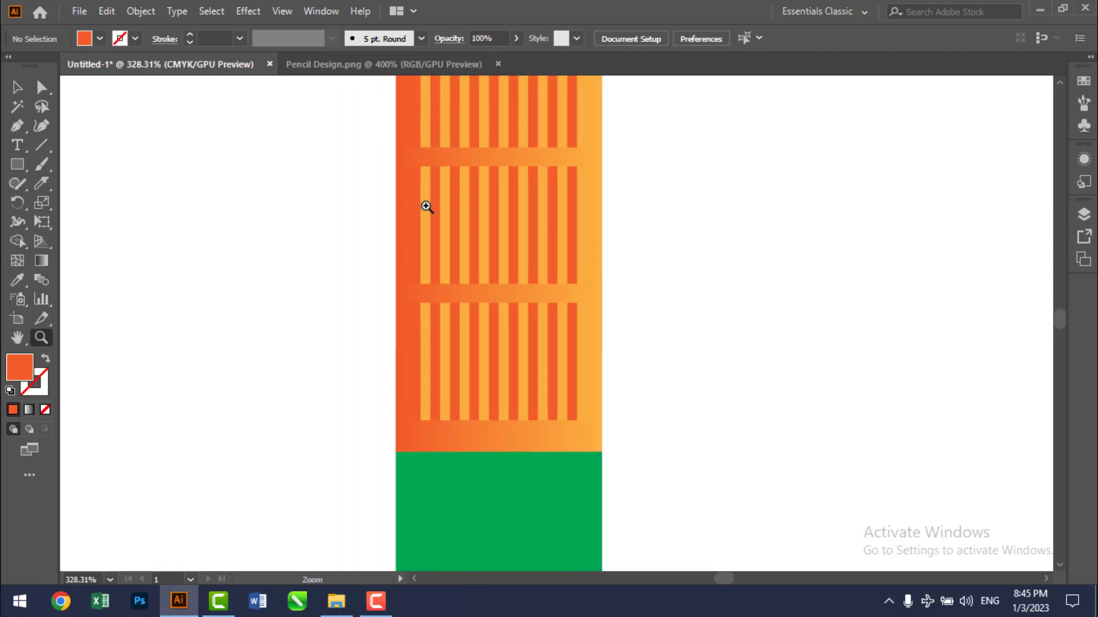